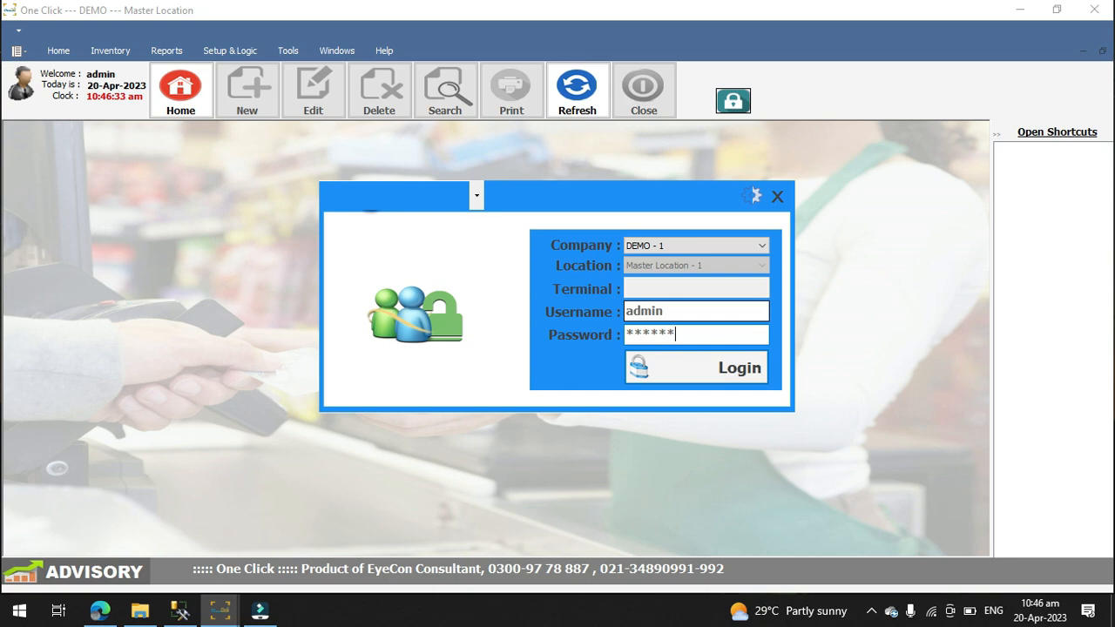
Step: Log in to the DEMO company at the Master Location and open the product list
key(Return)
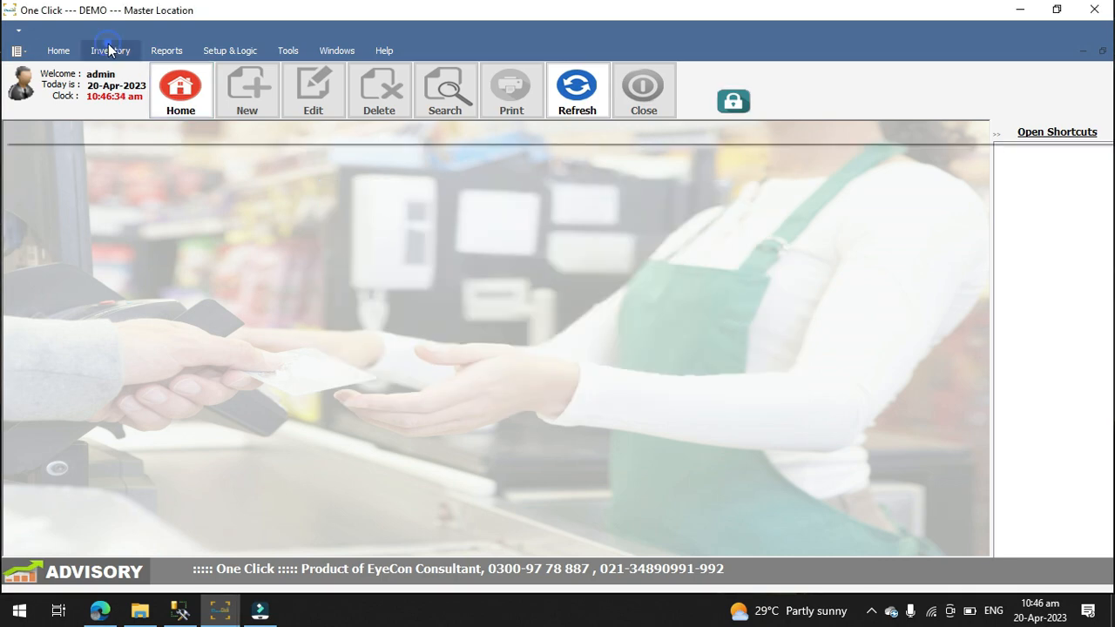
click(110, 50)
click(26, 93)
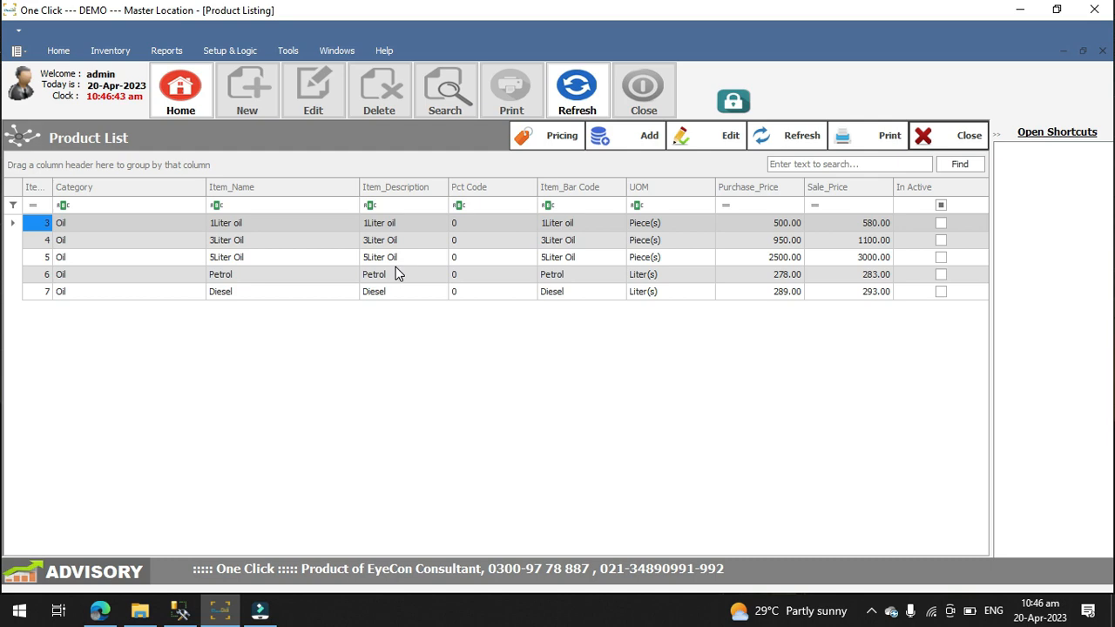
Step: Search the product list for "oil" and for "petr", clearing the search text after each
click(786, 165)
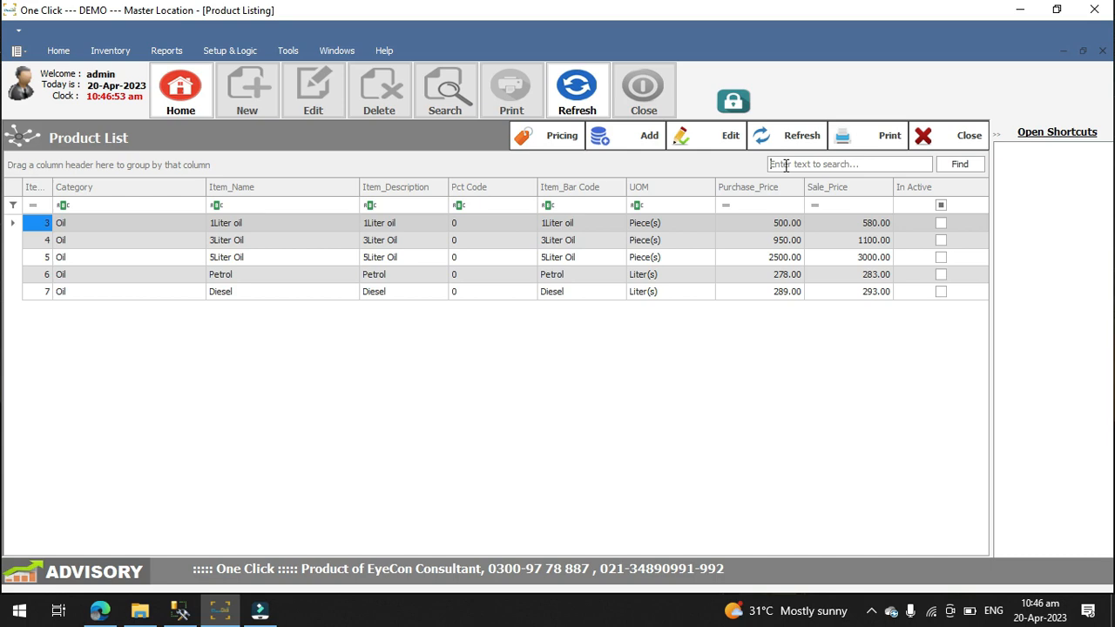
text(oil)
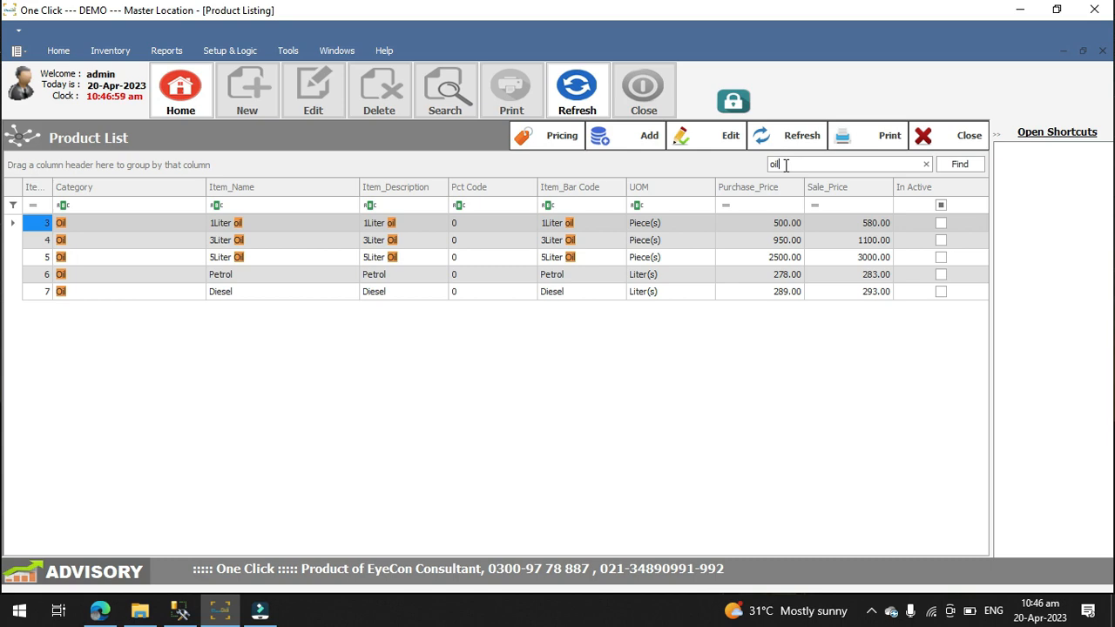
key(BackSpace)
key(BackSpace)
key(BackSpace)
text(petr)
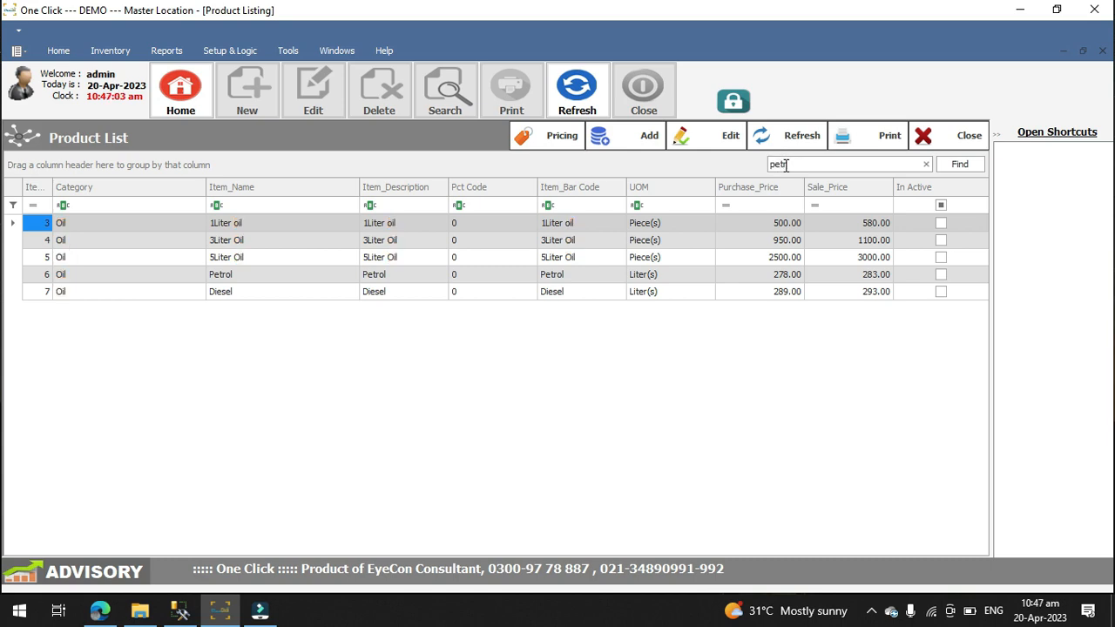
key(BackSpace)
key(BackSpace)
key(BackSpace)
key(BackSpace)
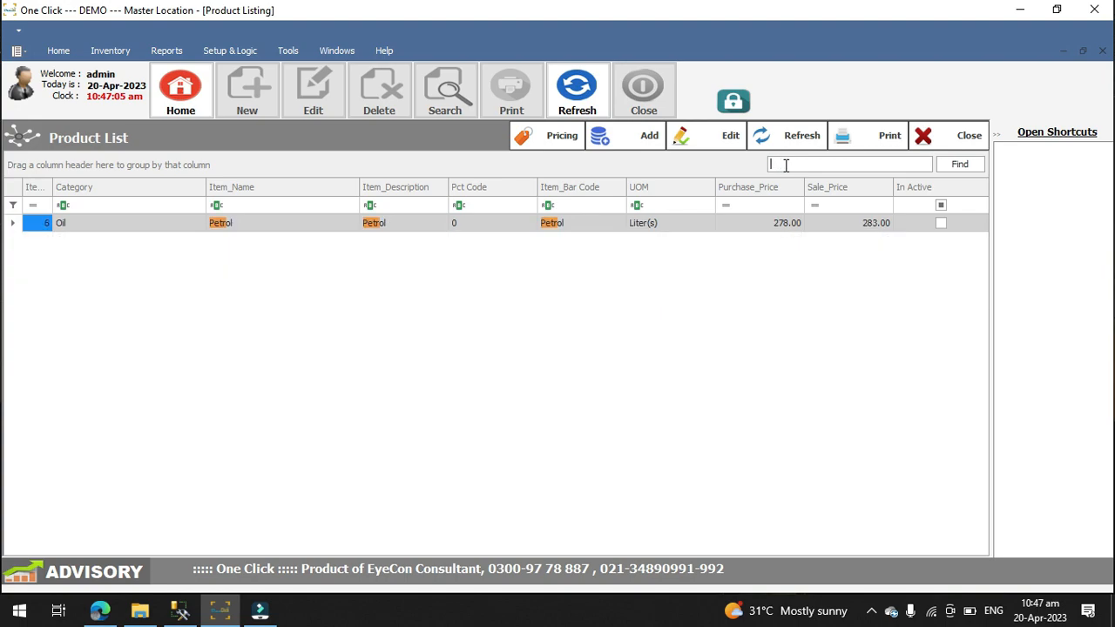
Step: Search the product list for the price 580 and clear the search
text(580)
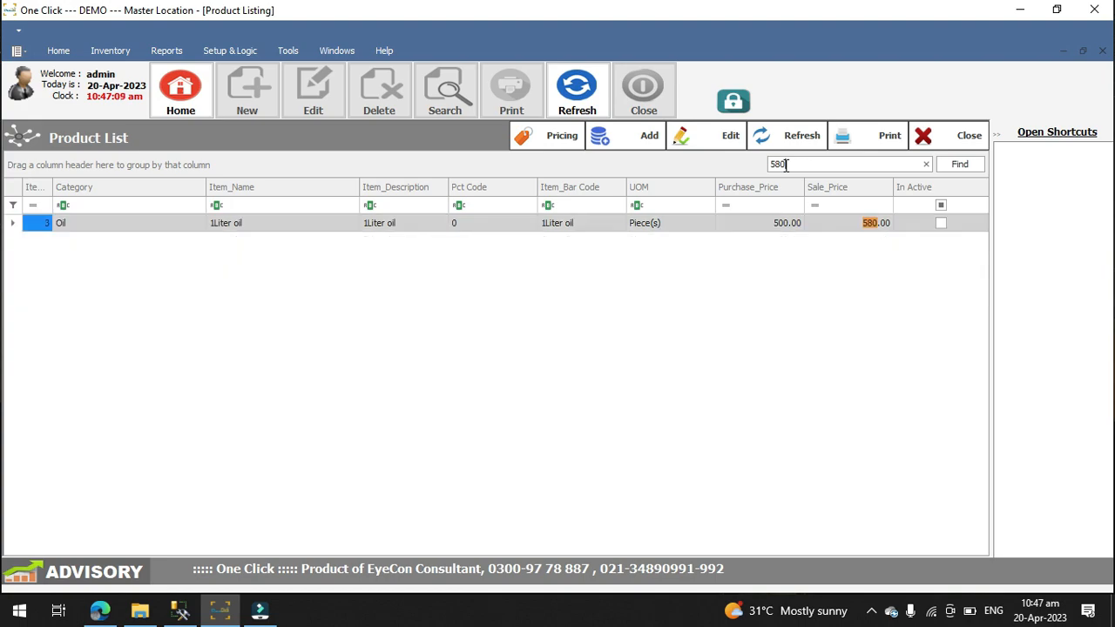
key(BackSpace)
key(BackSpace)
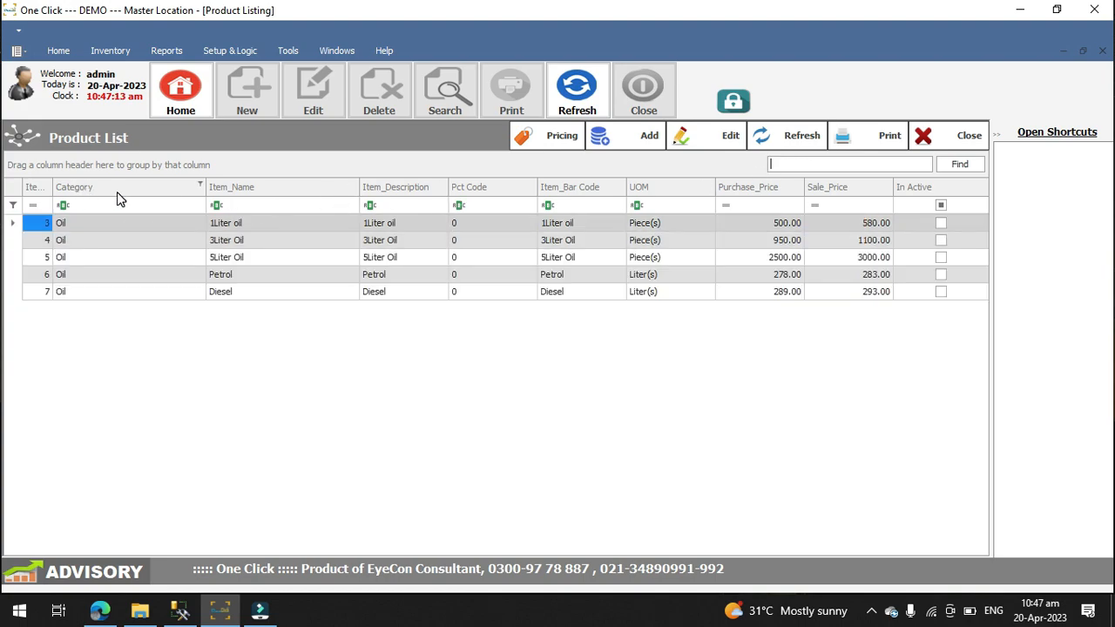
Step: Group the product list by Category and remove the grouping again
drag(128, 193, 93, 169)
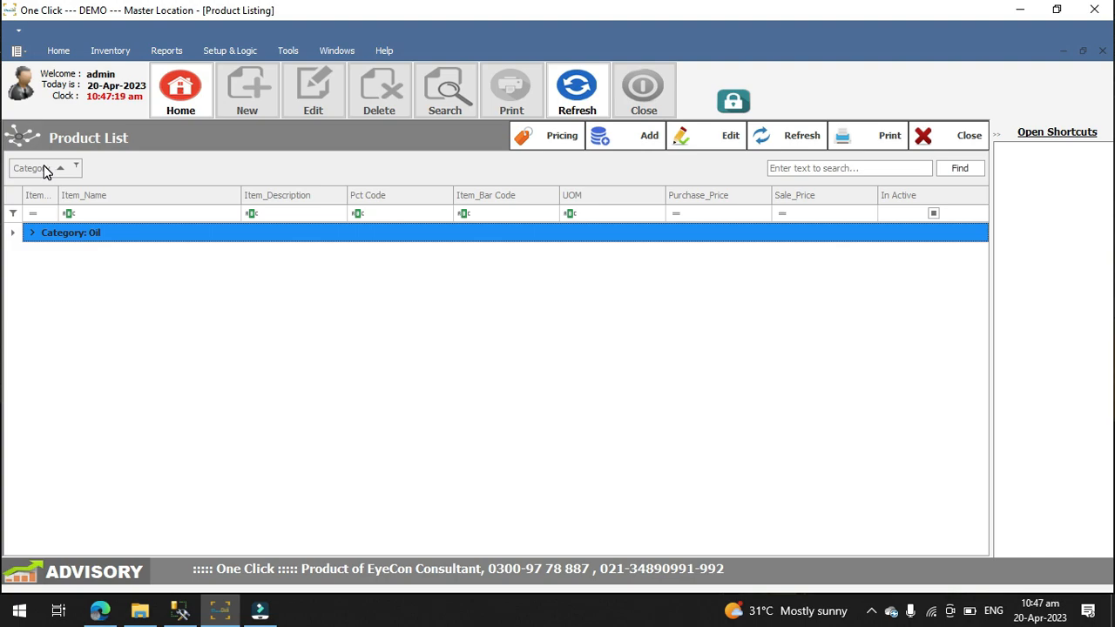
drag(147, 201, 149, 185)
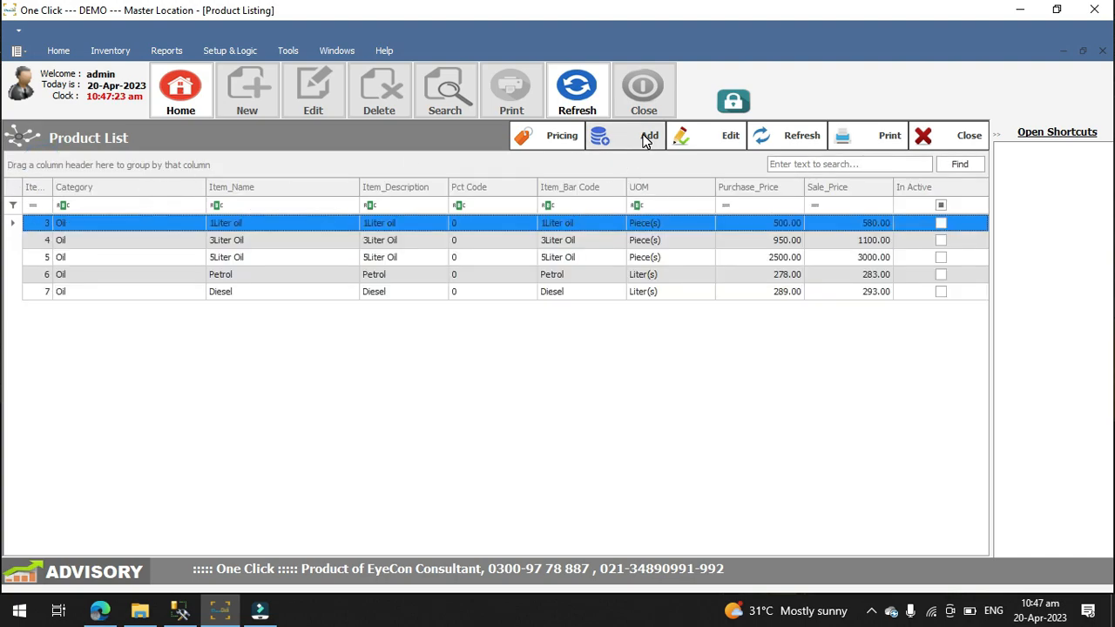
Step: Start a new item in the Oil category with the name "test" and the description "discr"
click(646, 140)
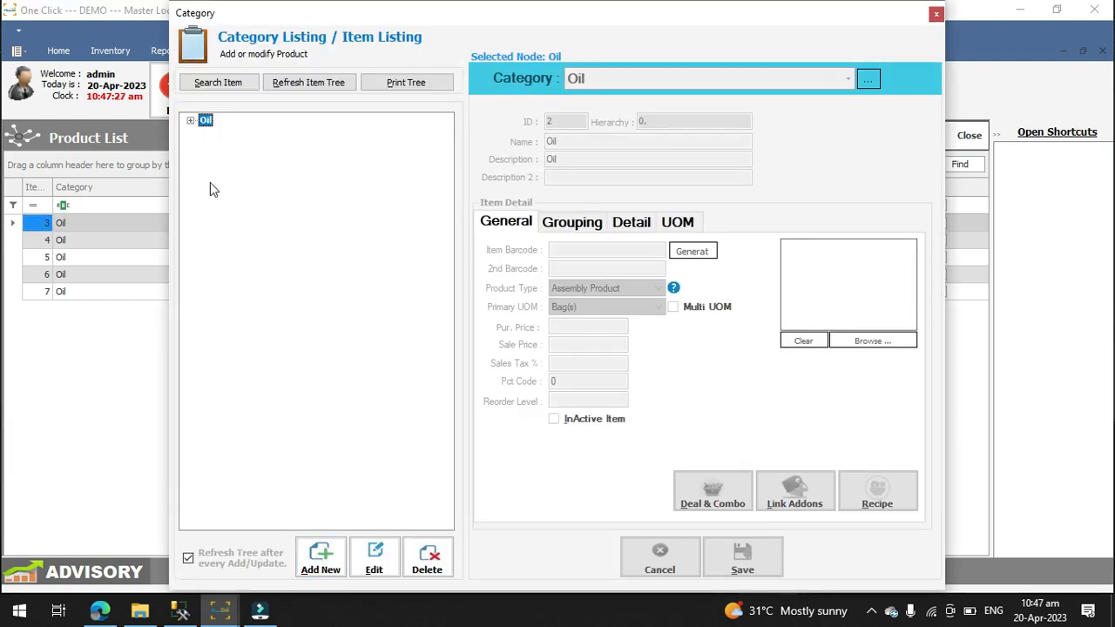
click(192, 121)
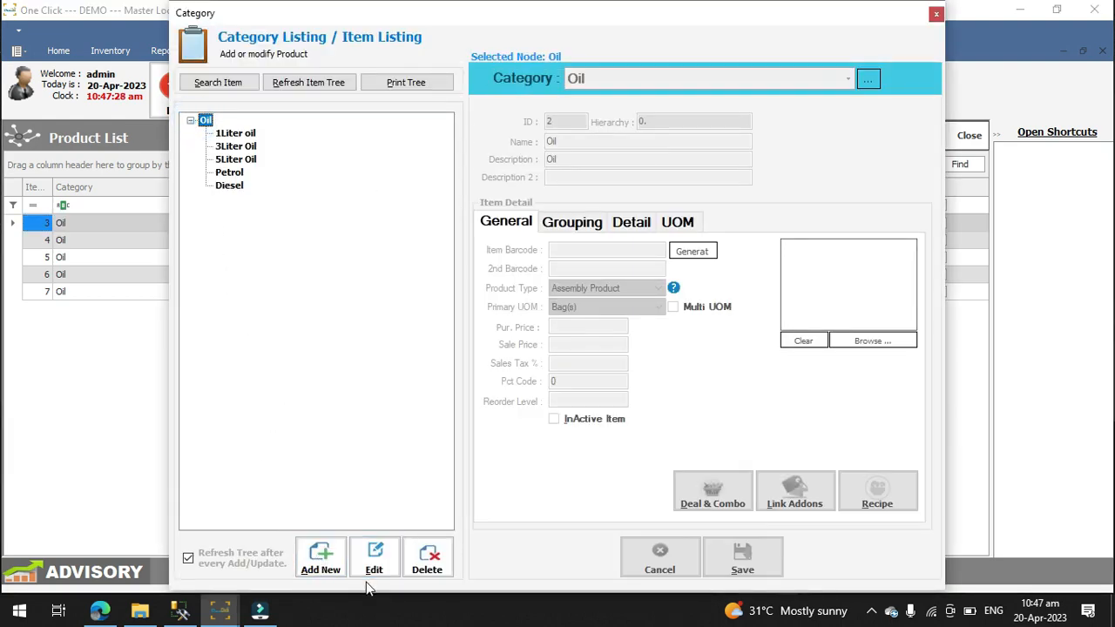
click(320, 558)
click(578, 141)
text(test)
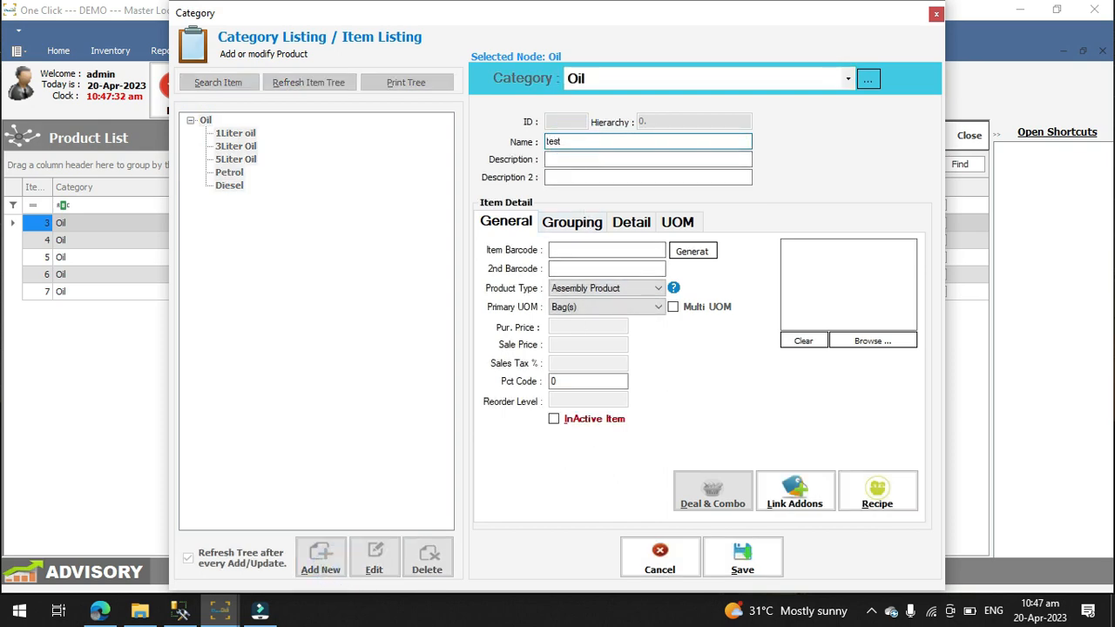
key(Tab)
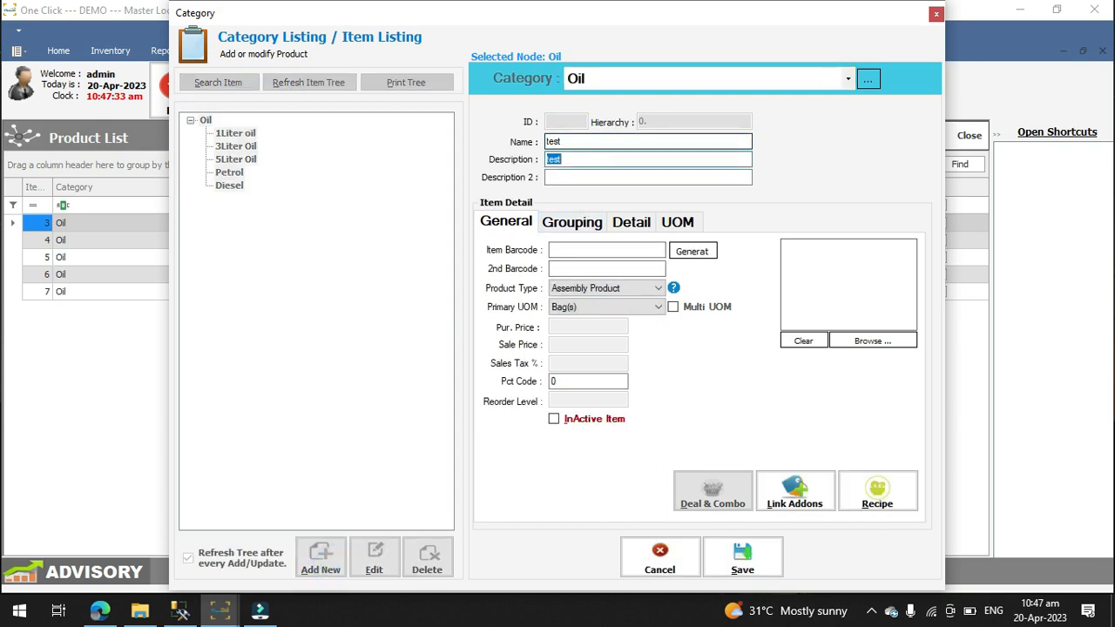
text(discr)
Step: Set the new item's product type to Inventory Product and its primary UOM to Piece(s)
click(601, 250)
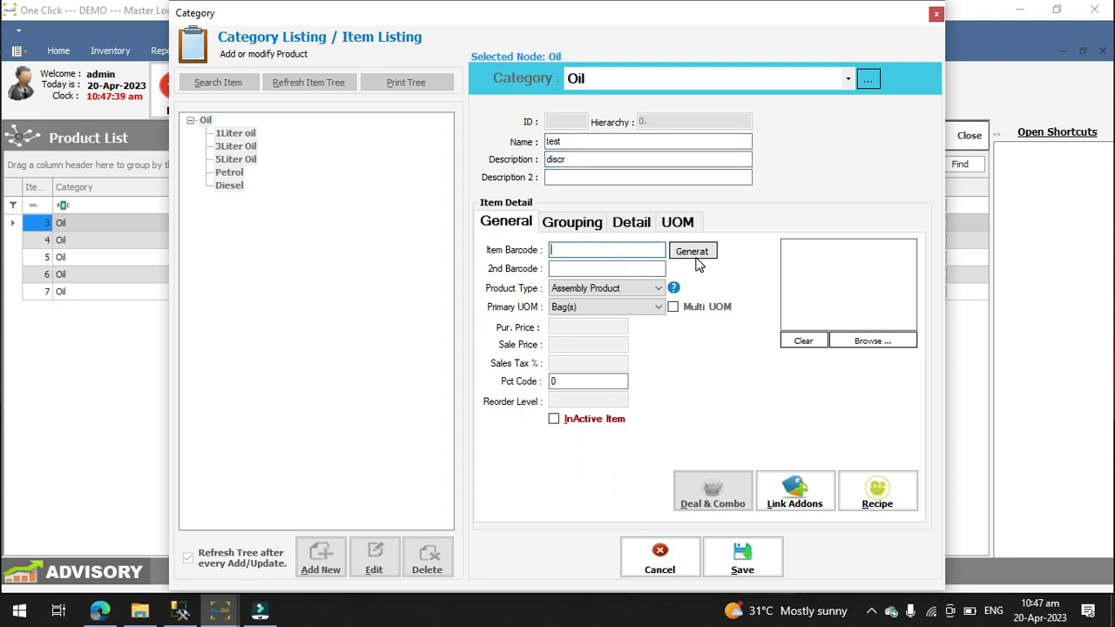
click(662, 291)
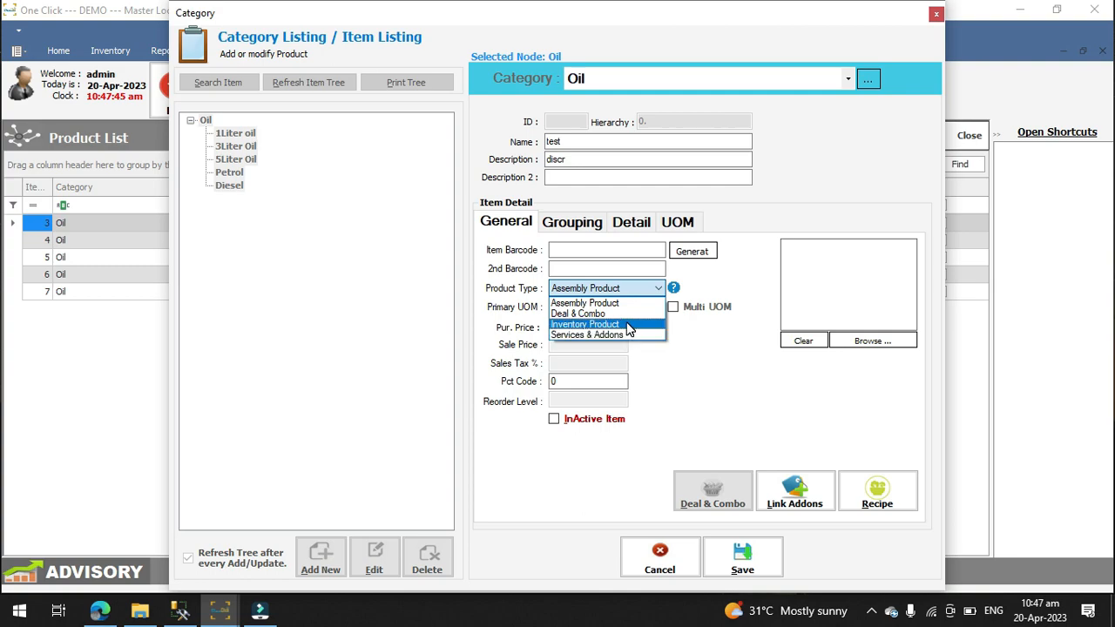
click(630, 326)
click(658, 307)
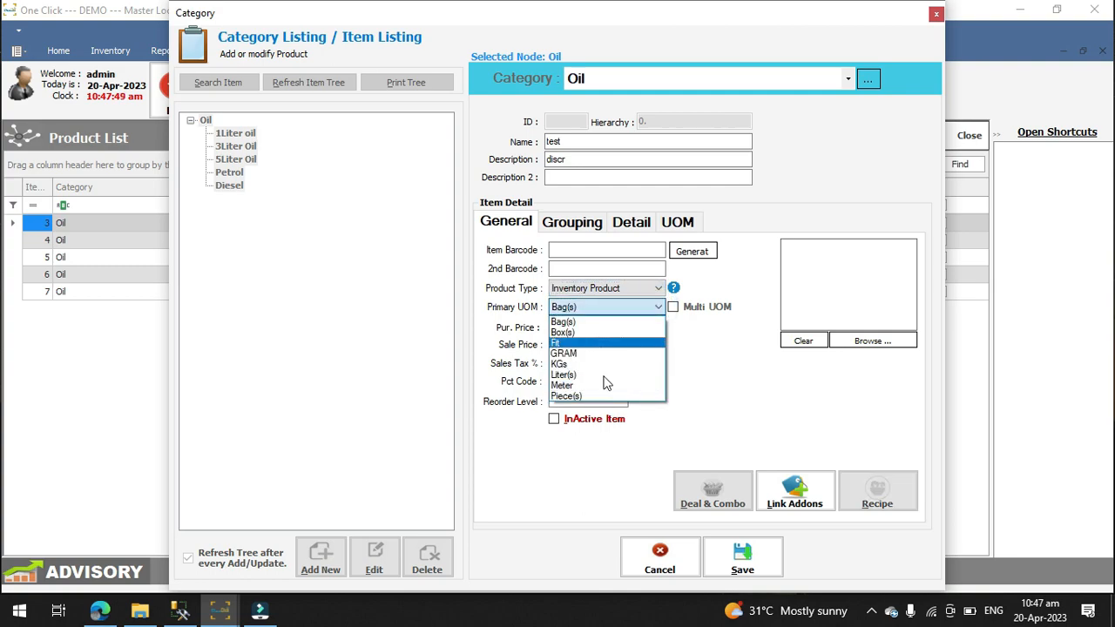
click(605, 396)
Step: Enter a purchase price of 250 and a sale price of 350 for the new item, and close the form without saving
click(566, 327)
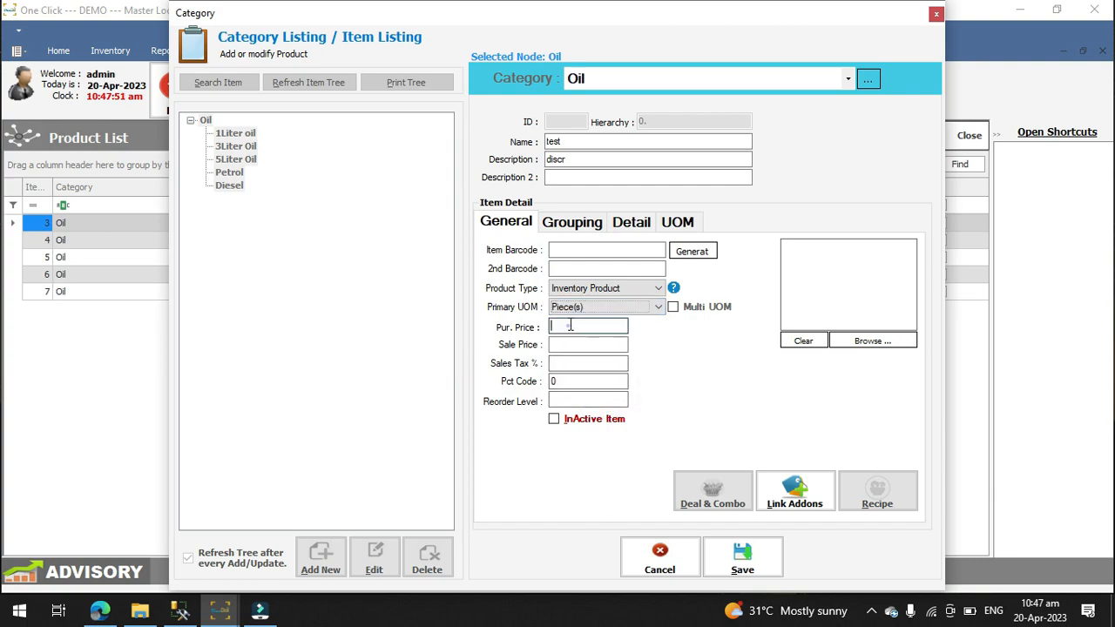
text(250)
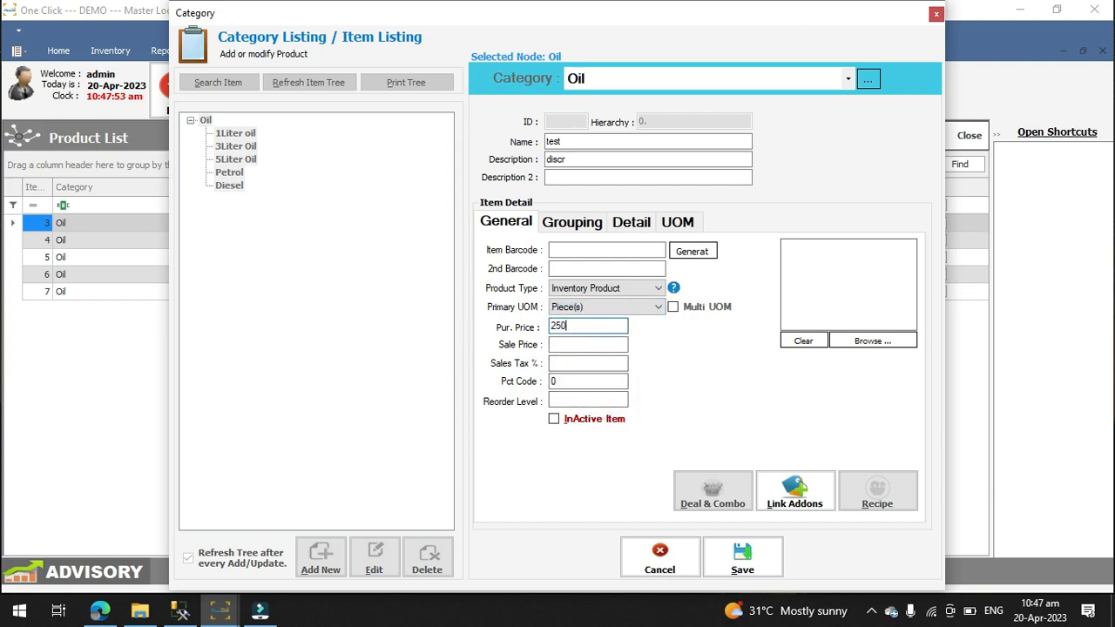
key(Tab)
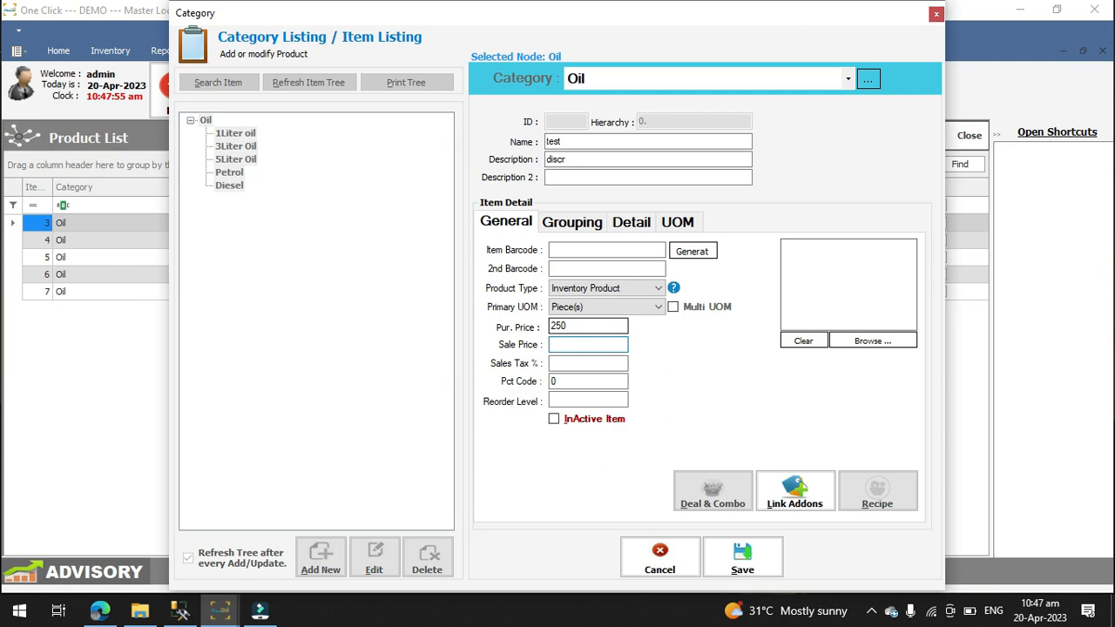
text(350)
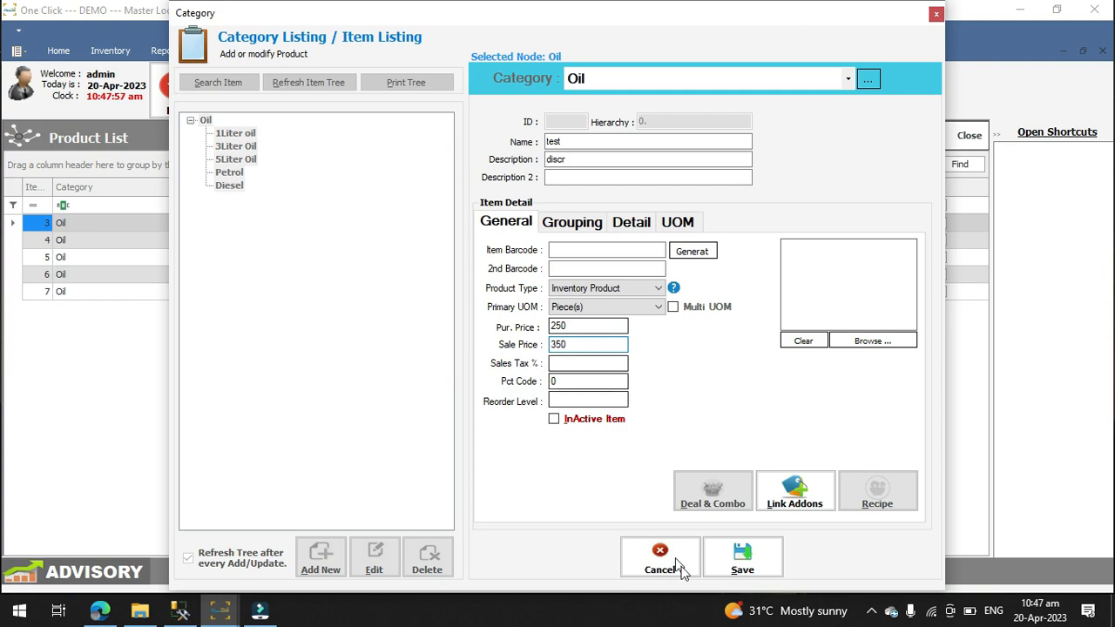
click(936, 14)
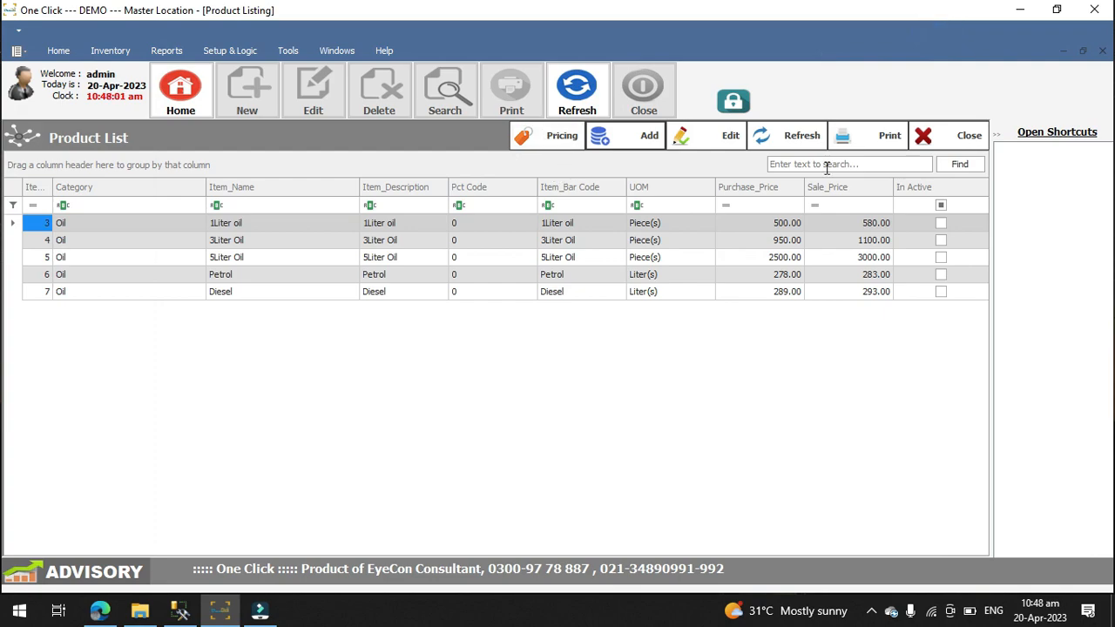
Step: Close the product list and start a new purchase order
click(924, 137)
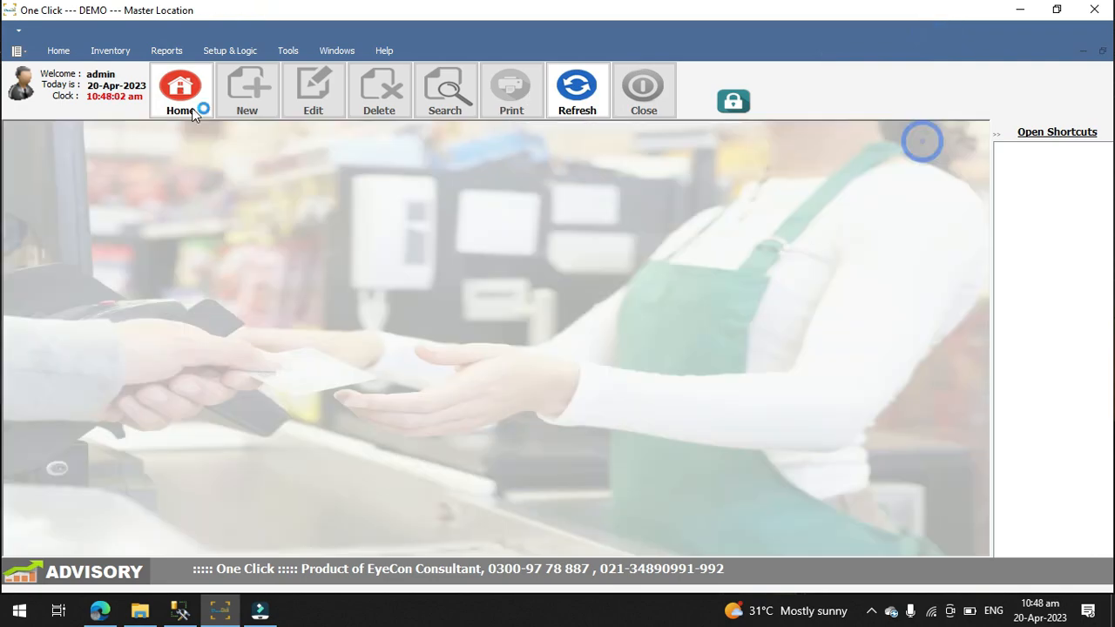
click(111, 50)
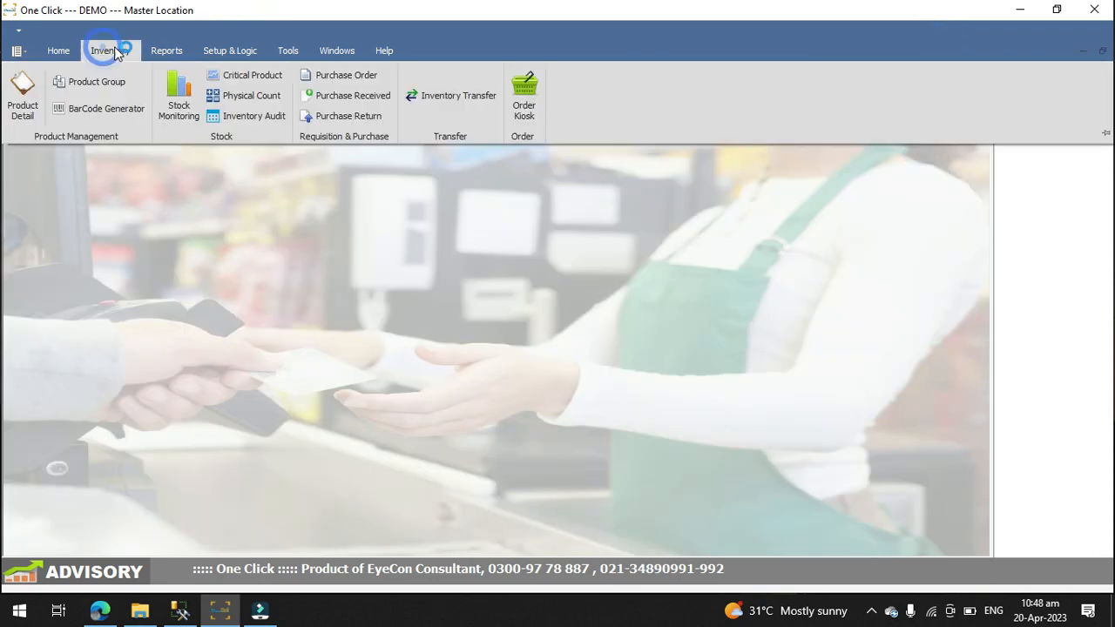
click(349, 77)
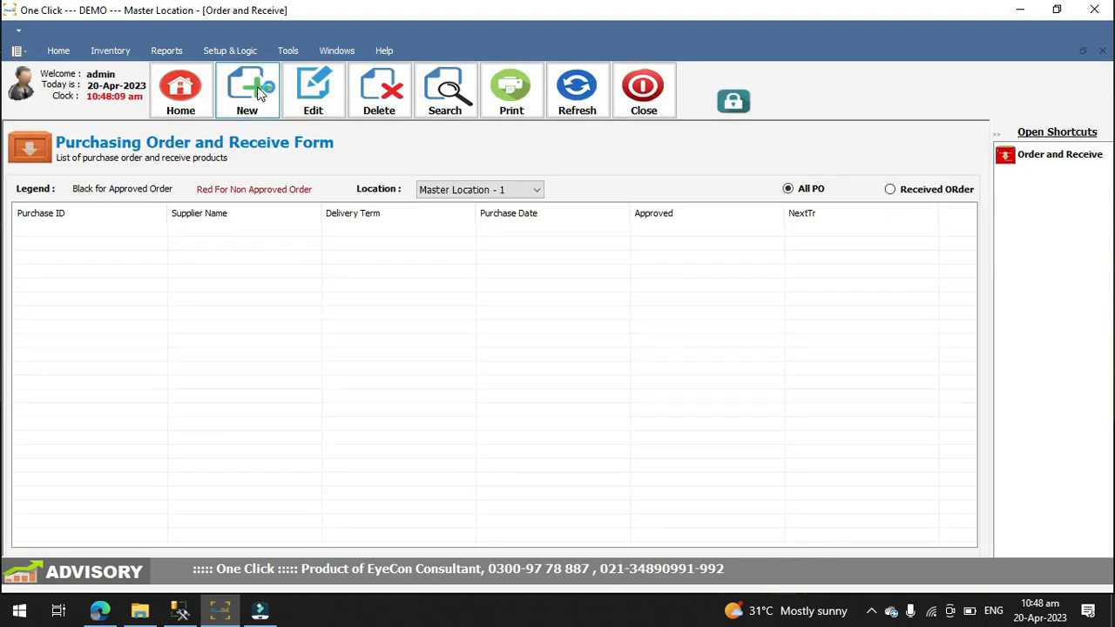
click(257, 86)
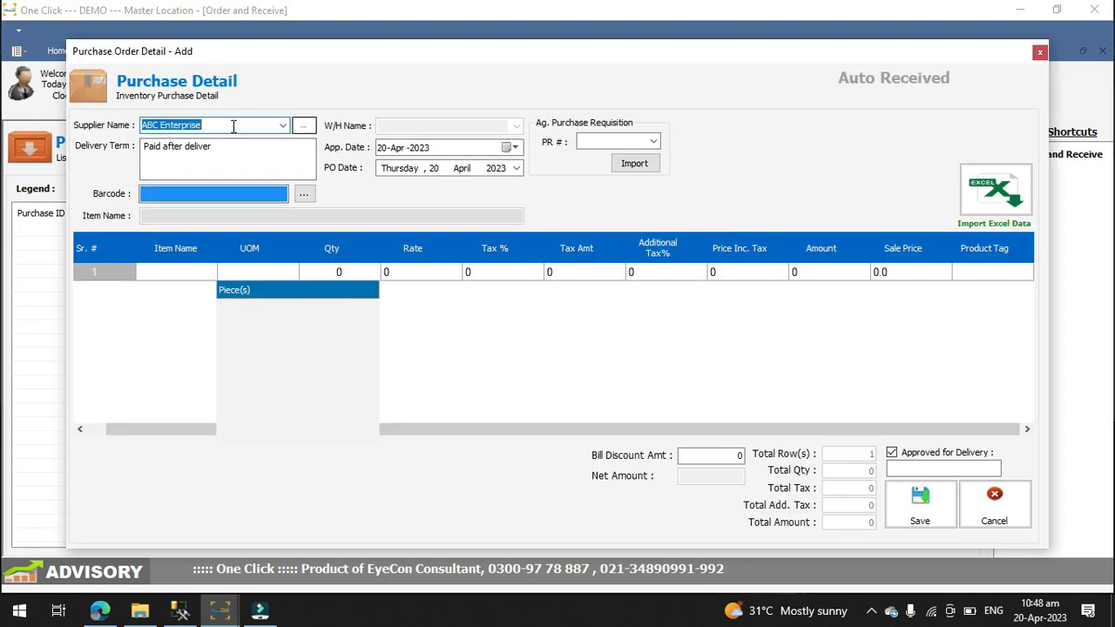
Step: Create and save a new supplier profile from the purchase order, entering the supplier's name and contact number
click(303, 127)
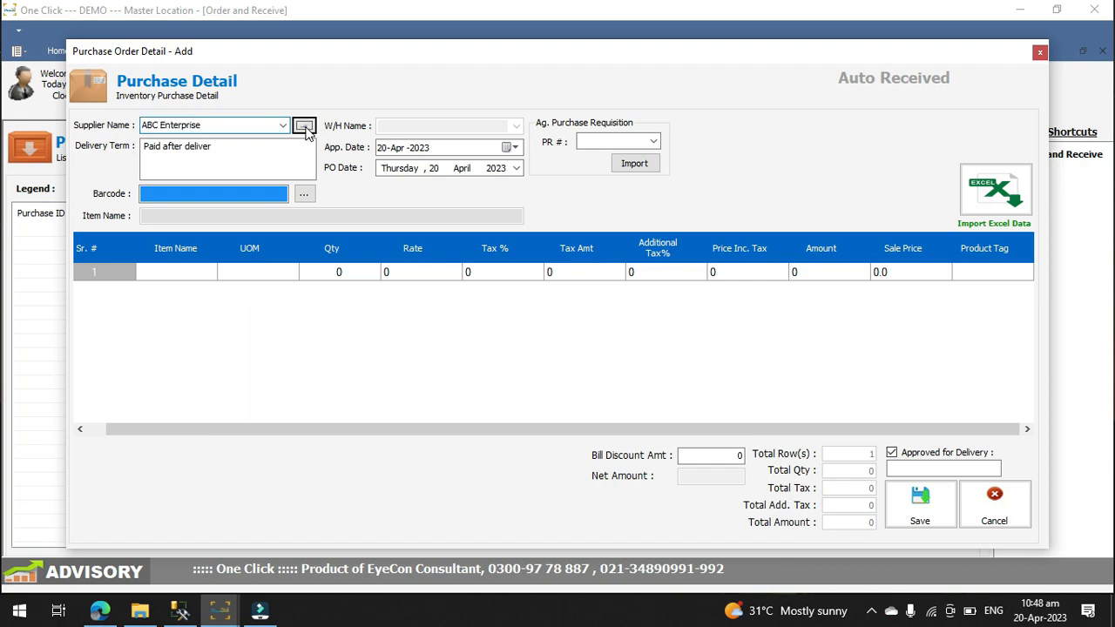
click(755, 154)
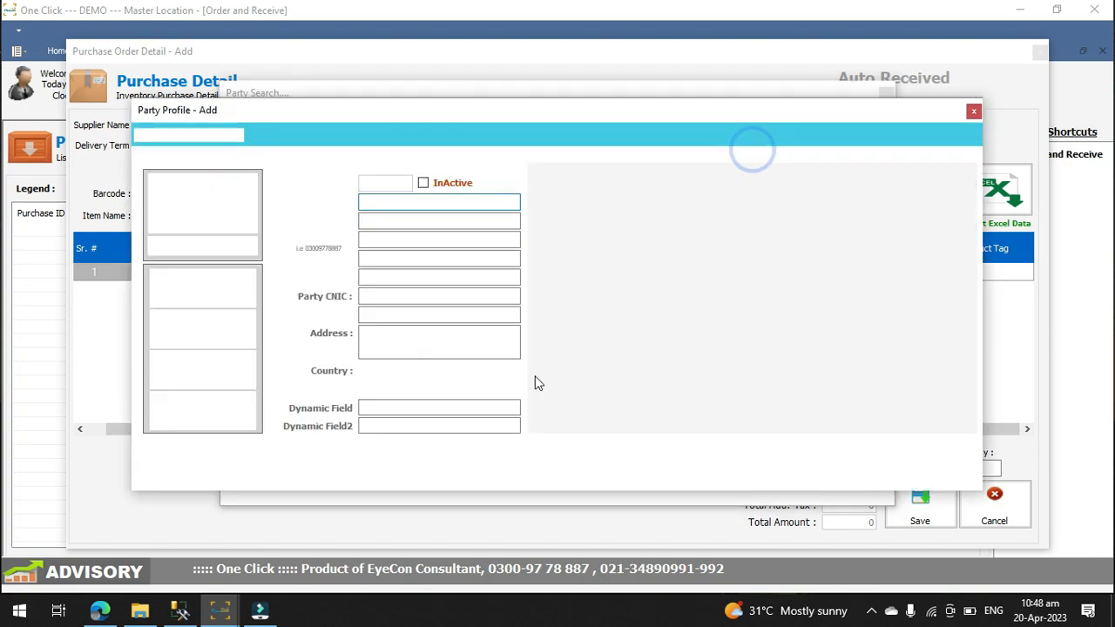
text(asl)
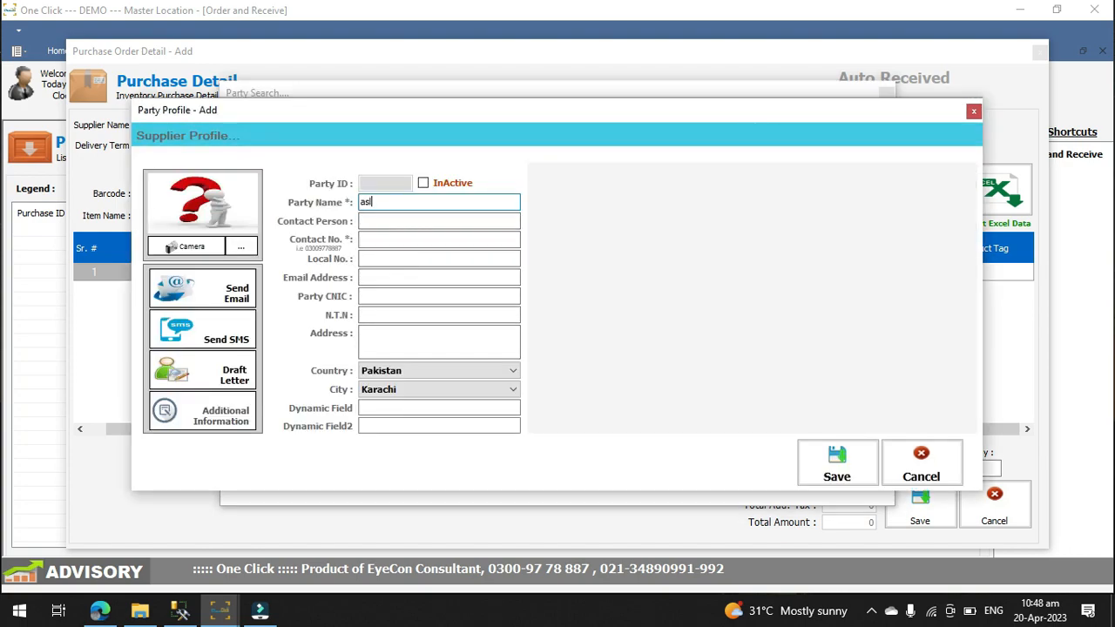
text(am)
key(Tab)
key(Tab)
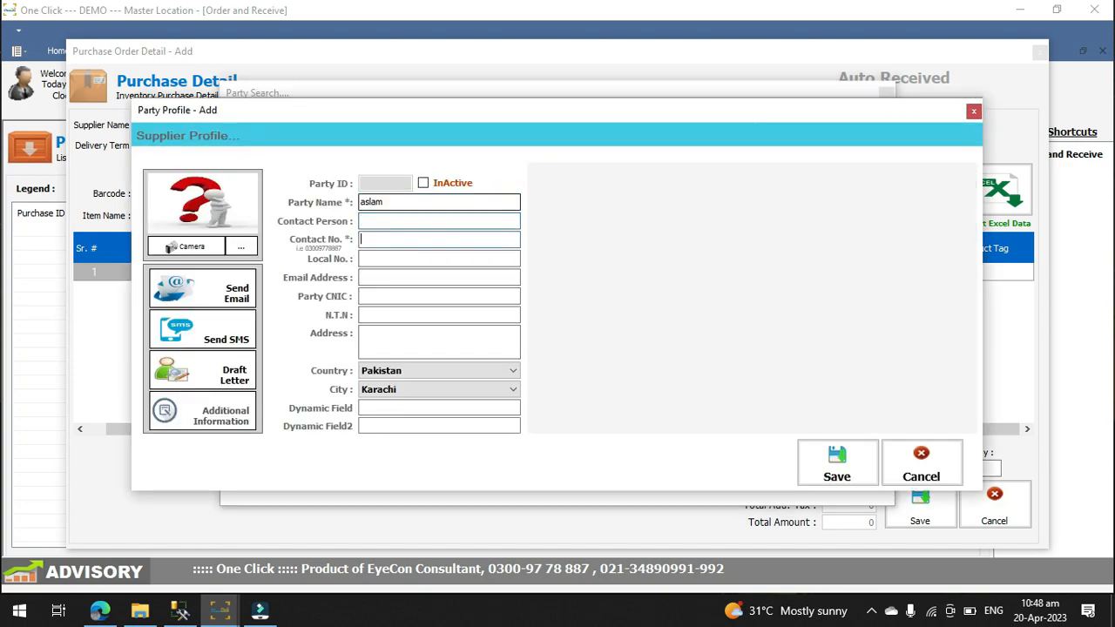
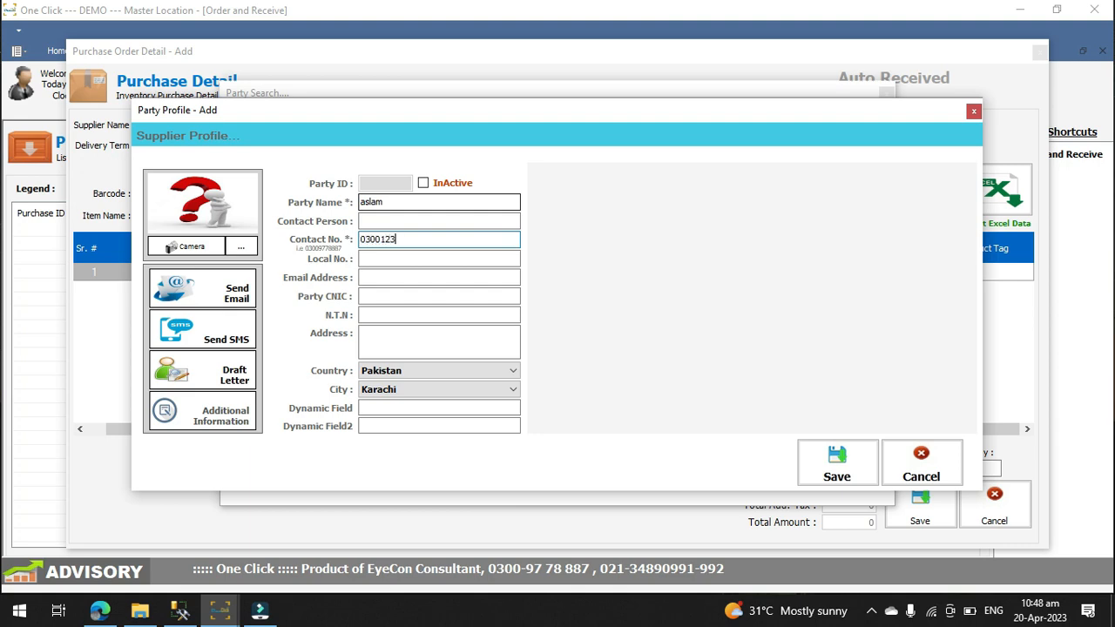
click(846, 467)
click(612, 364)
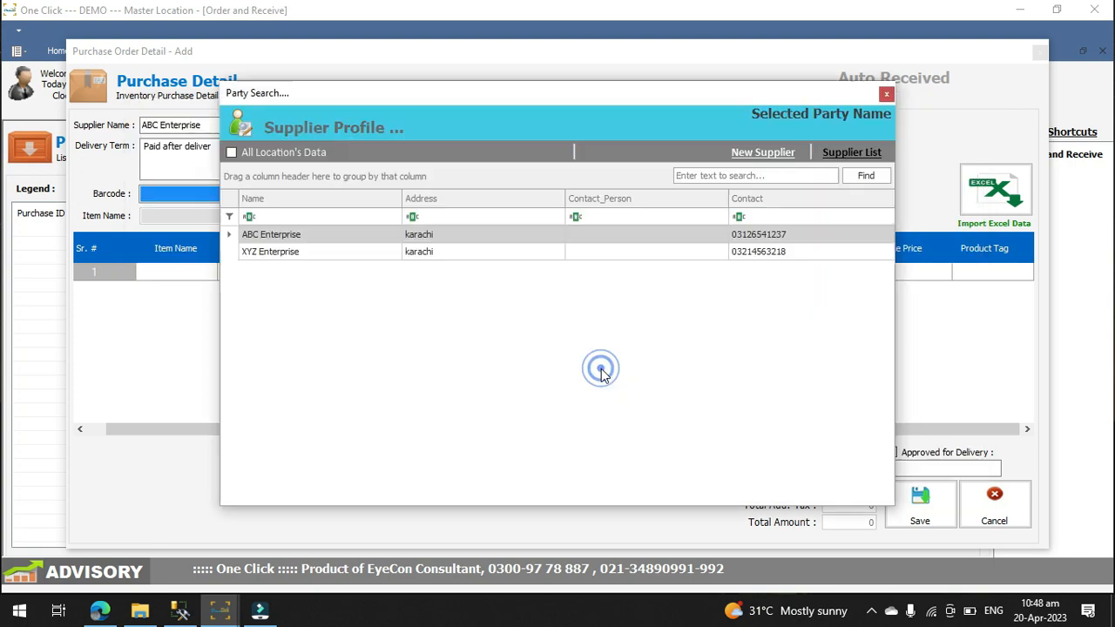
Step: Set the order's supplier to ABC Enterprise and choose 1Liter oil as the item in the first row
click(283, 126)
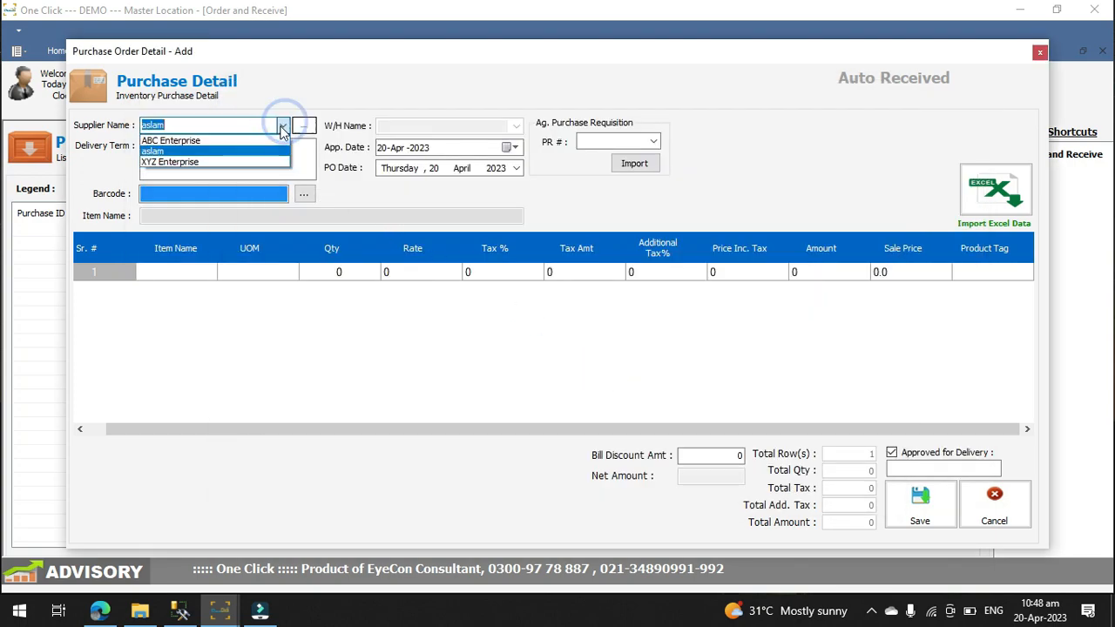
click(254, 140)
click(187, 273)
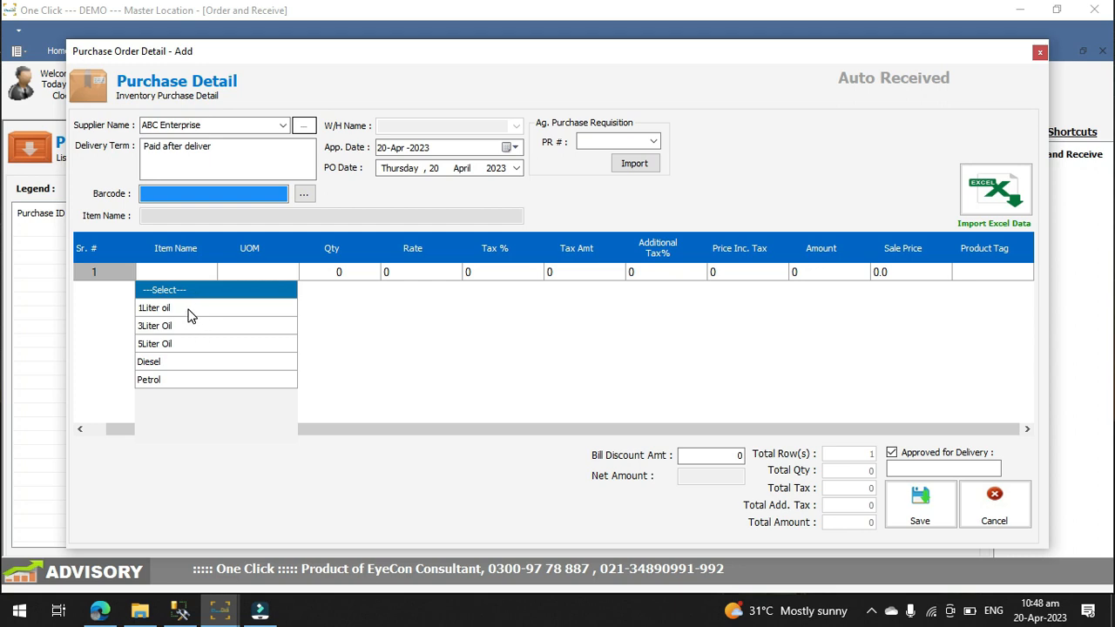
click(191, 310)
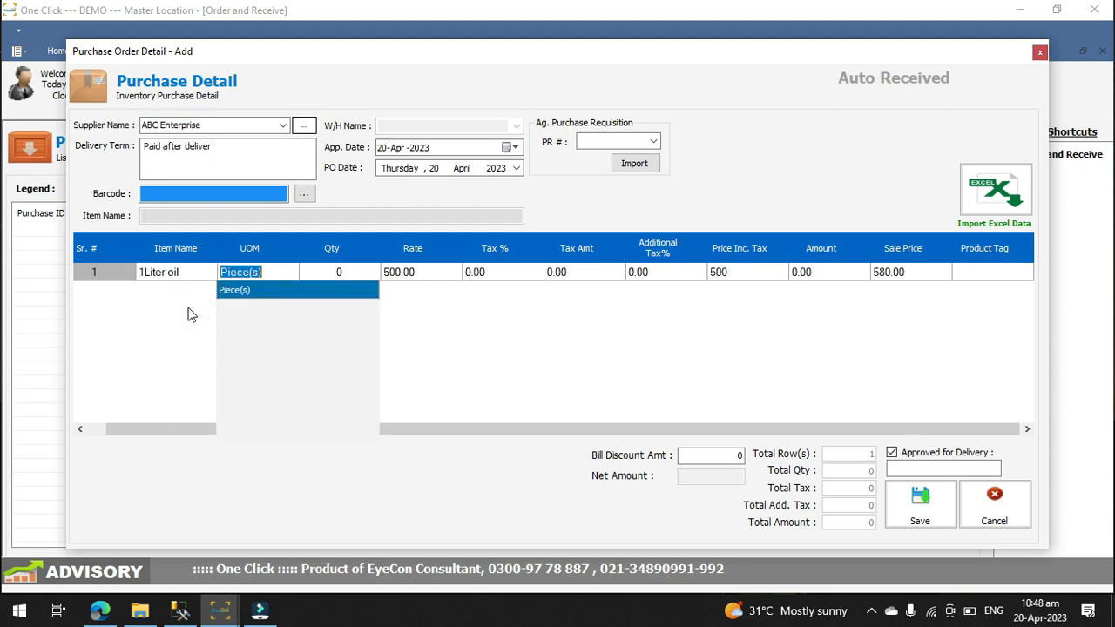
Step: Set the 1Liter oil quantity to 20 in the first row, keeping its rate, tax and sale price
click(346, 272)
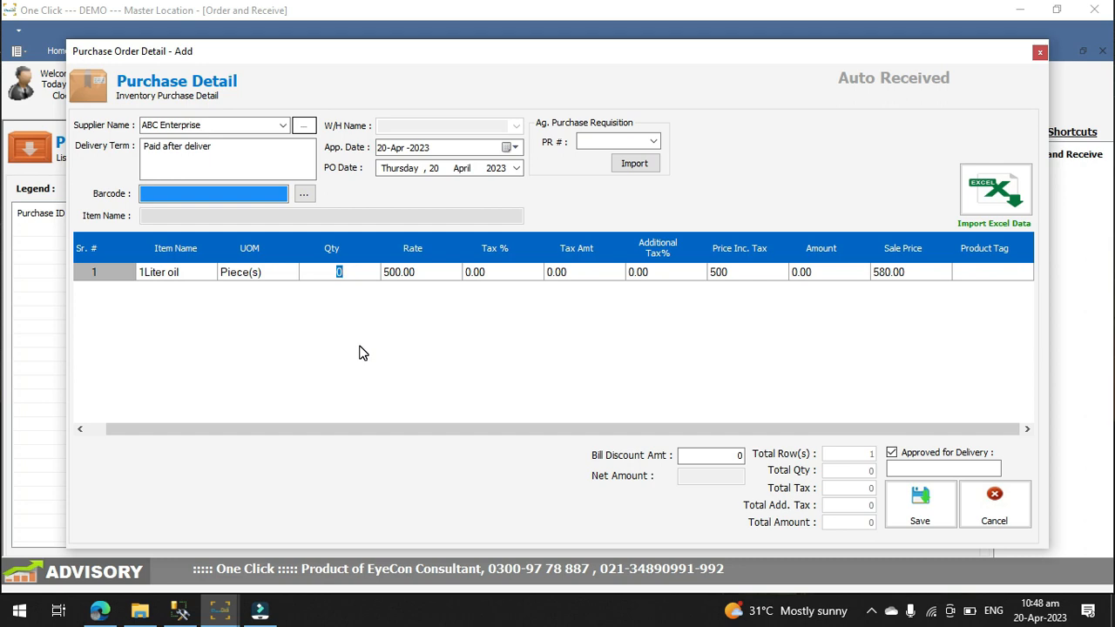
text(20)
key(Tab)
key(Tab)
key(Tab)
key(Tab)
key(Tab)
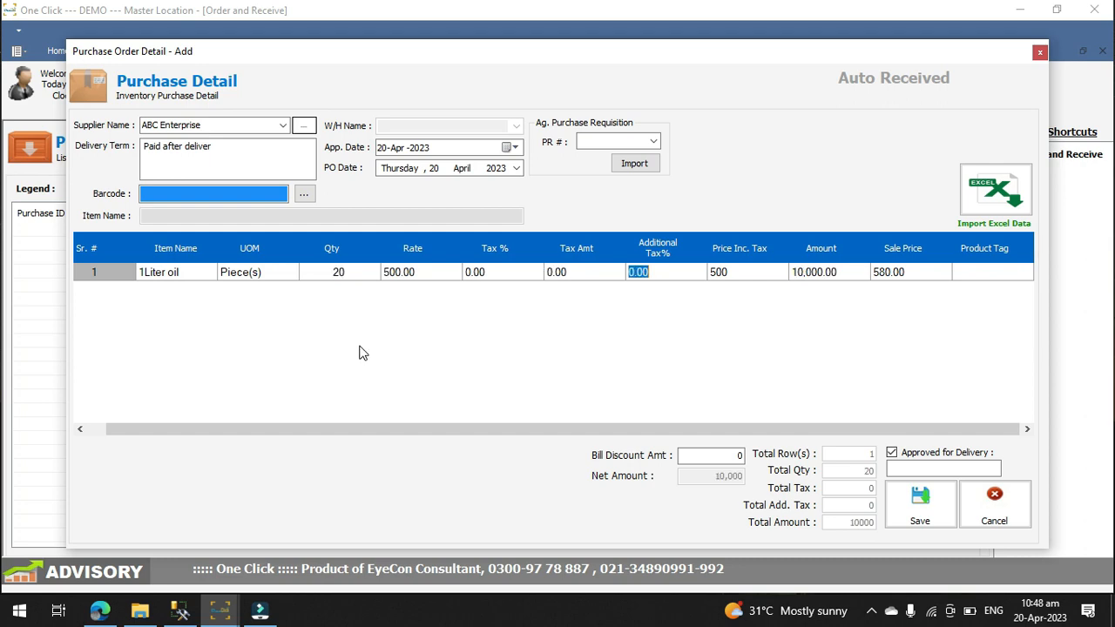
key(shift+Tab)
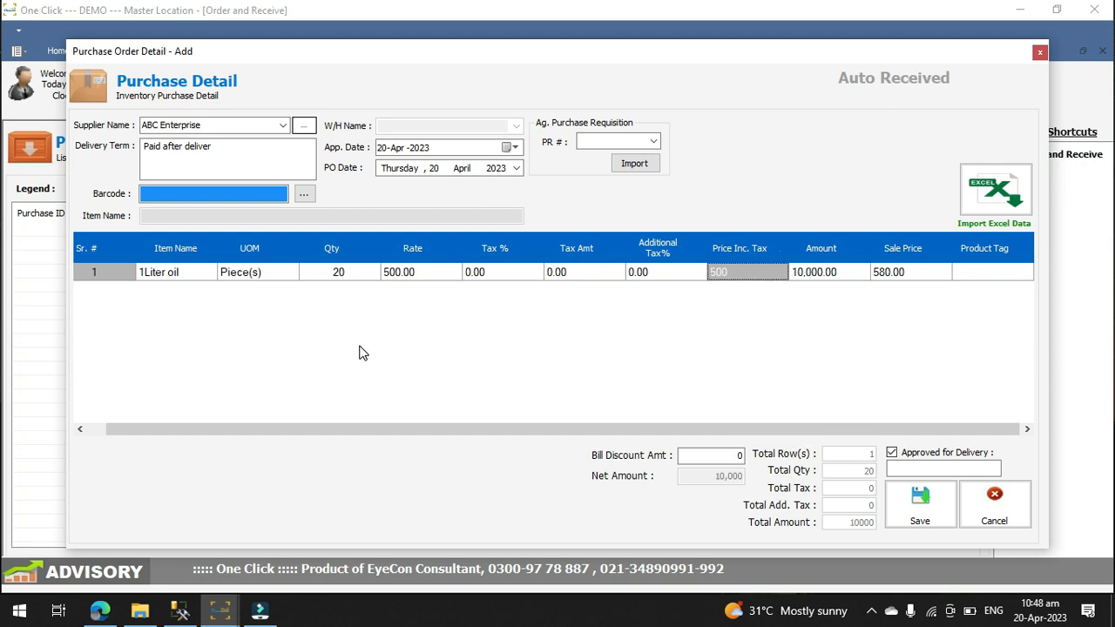
key(Tab)
key(Tab)
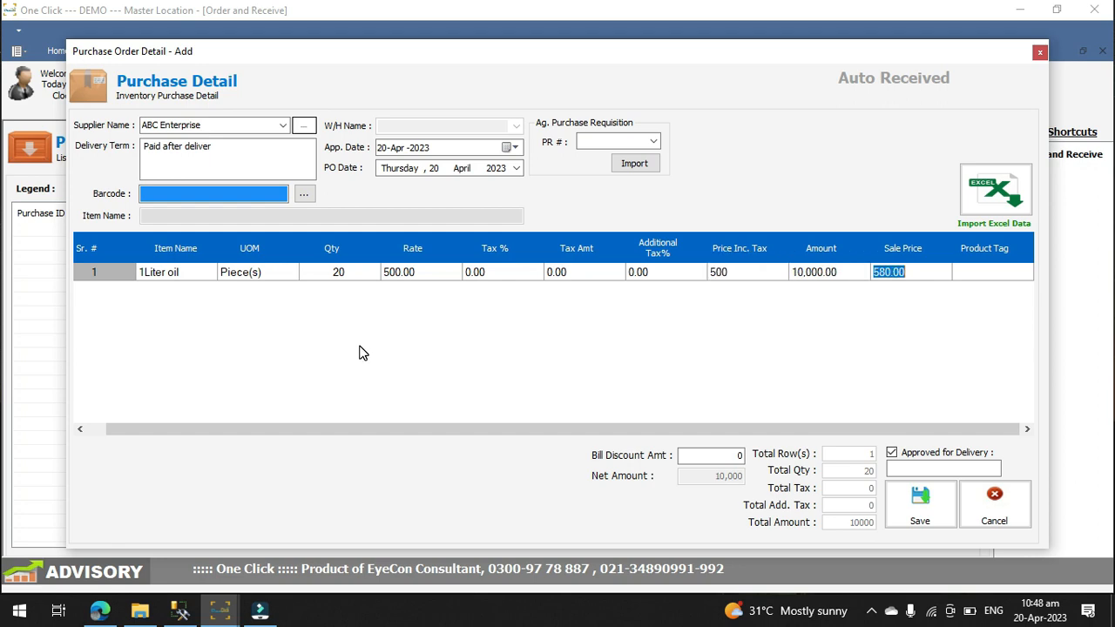
Step: Add a second order row for 3Liter Oil with a quantity of 10, keeping its default rate and prices
key(Right)
key(Tab)
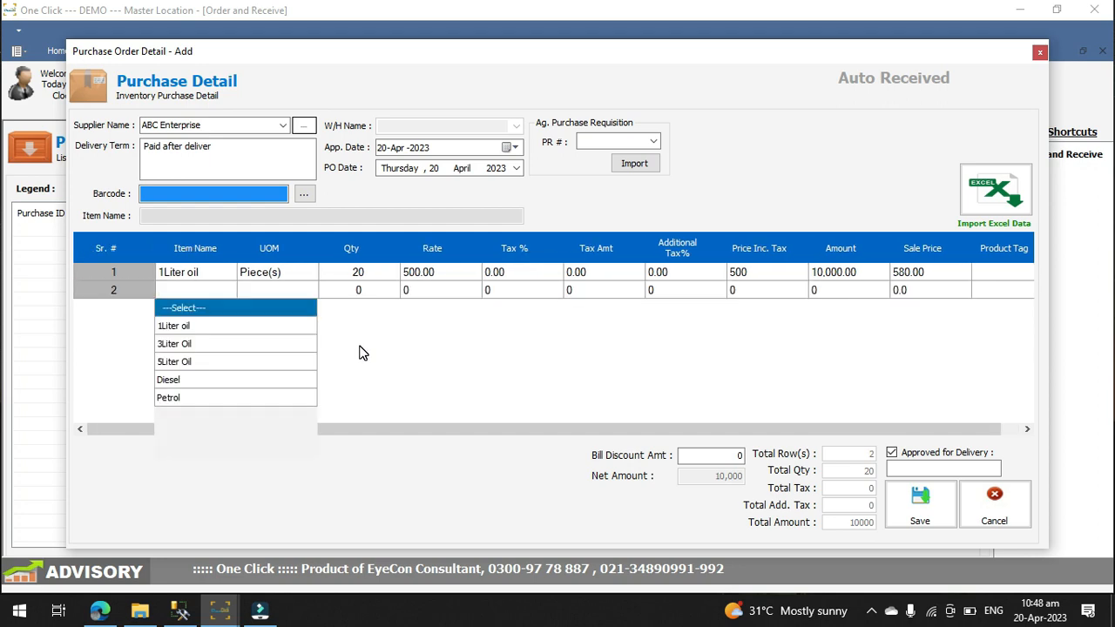
key(Down)
key(Down)
key(Tab)
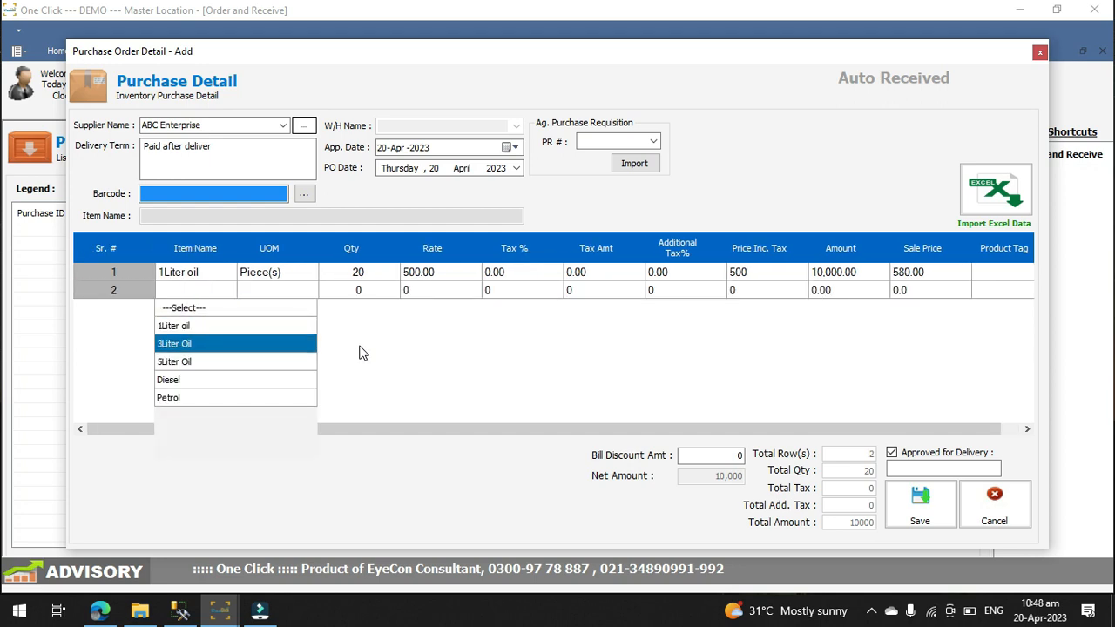
key(Tab)
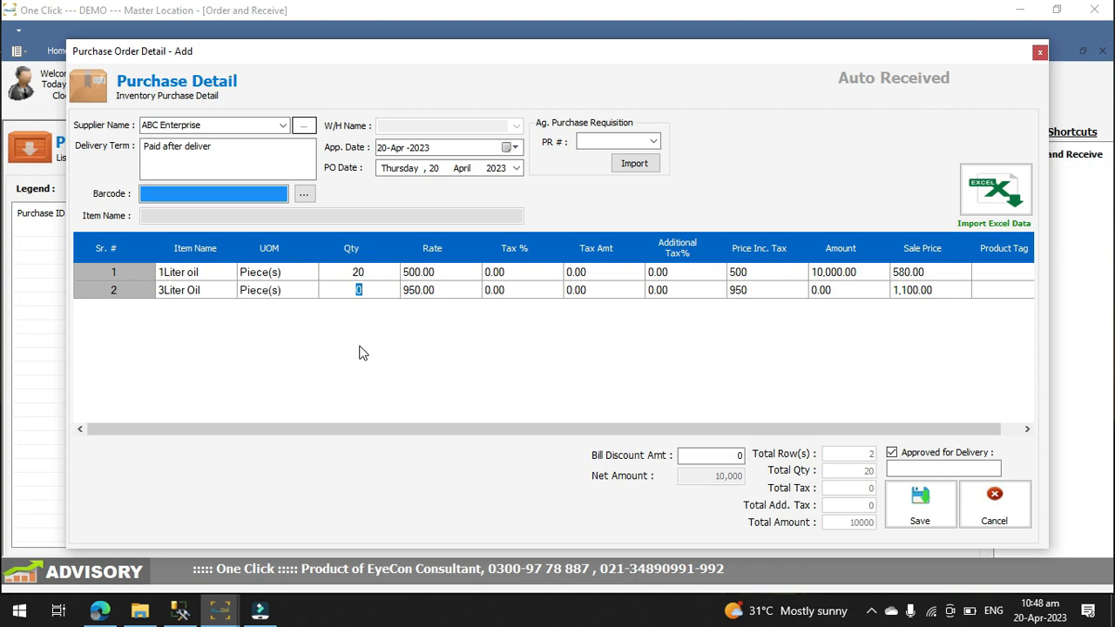
text(10)
key(Tab)
key(Tab)
key(Tab)
key(Tab)
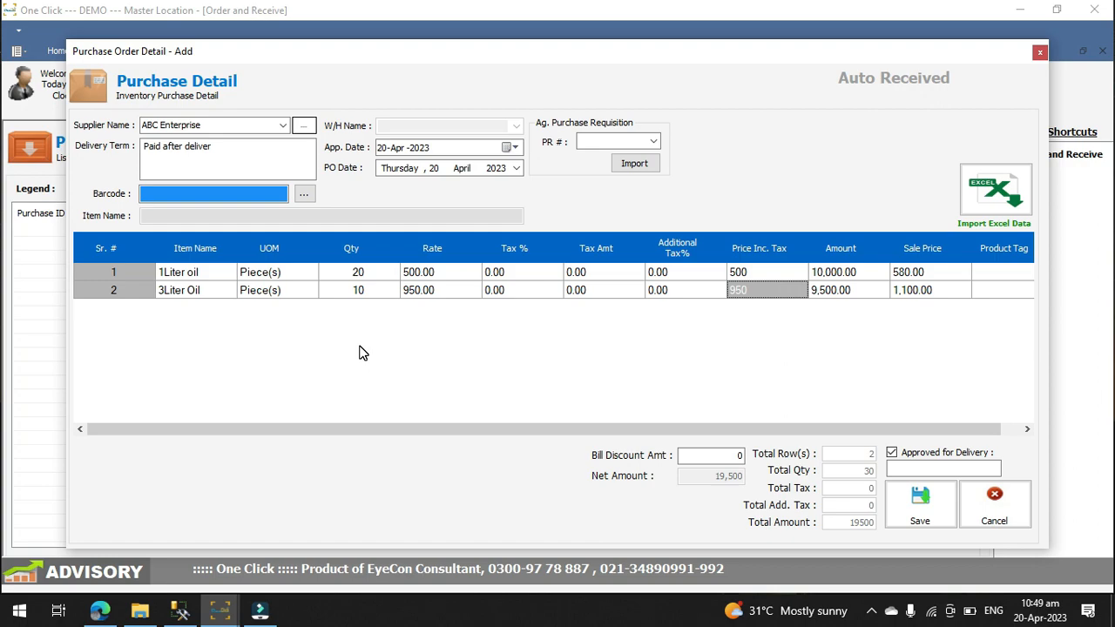
key(Tab)
key(Tab)
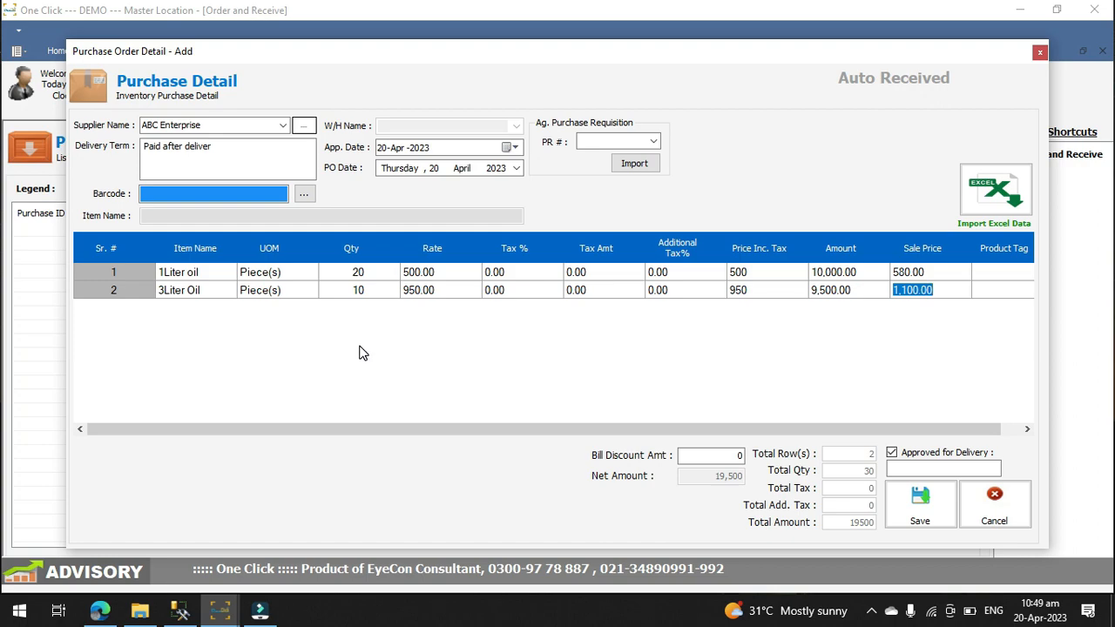
Step: Add a third order row for 5Liter Oil with a quantity of 10
key(Tab)
key(Tab)
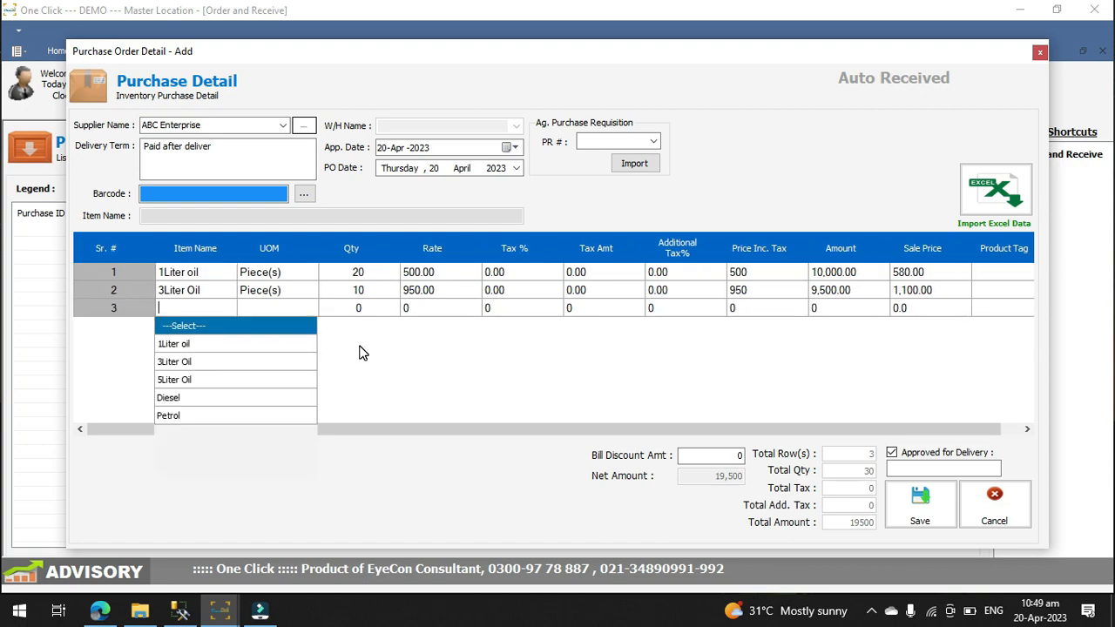
key(Down)
key(Down)
key(Down)
key(Return)
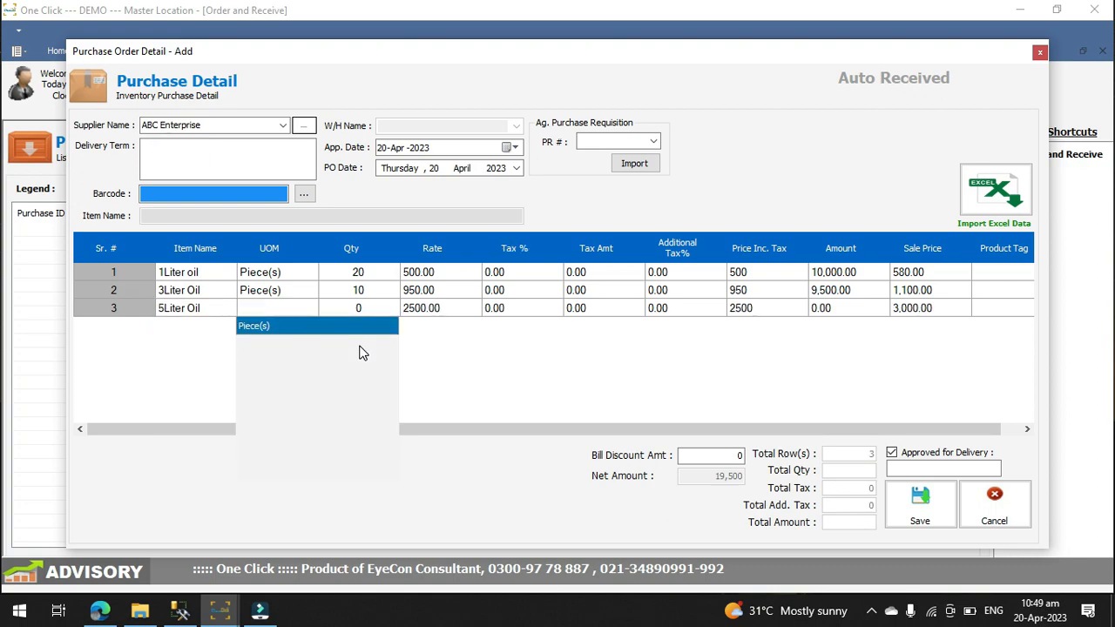
text(10)
key(Tab)
key(Tab)
key(Tab)
key(Tab)
key(Tab)
key(Tab)
key(Tab)
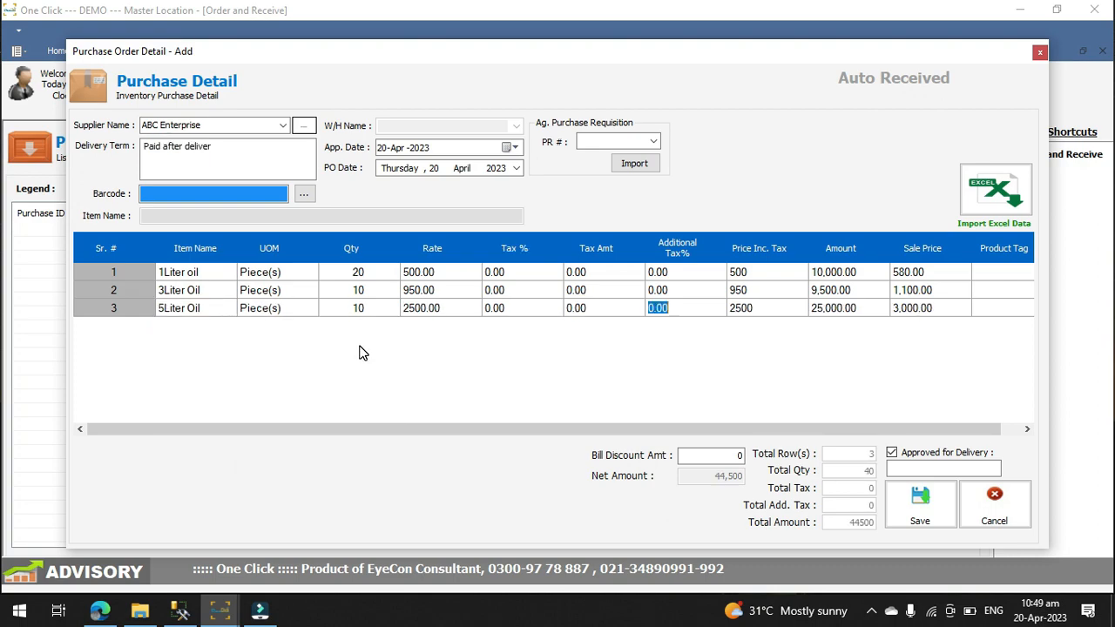
Step: Add a fourth order row for Diesel with a quantity of 1000 liters
key(Tab)
key(Tab)
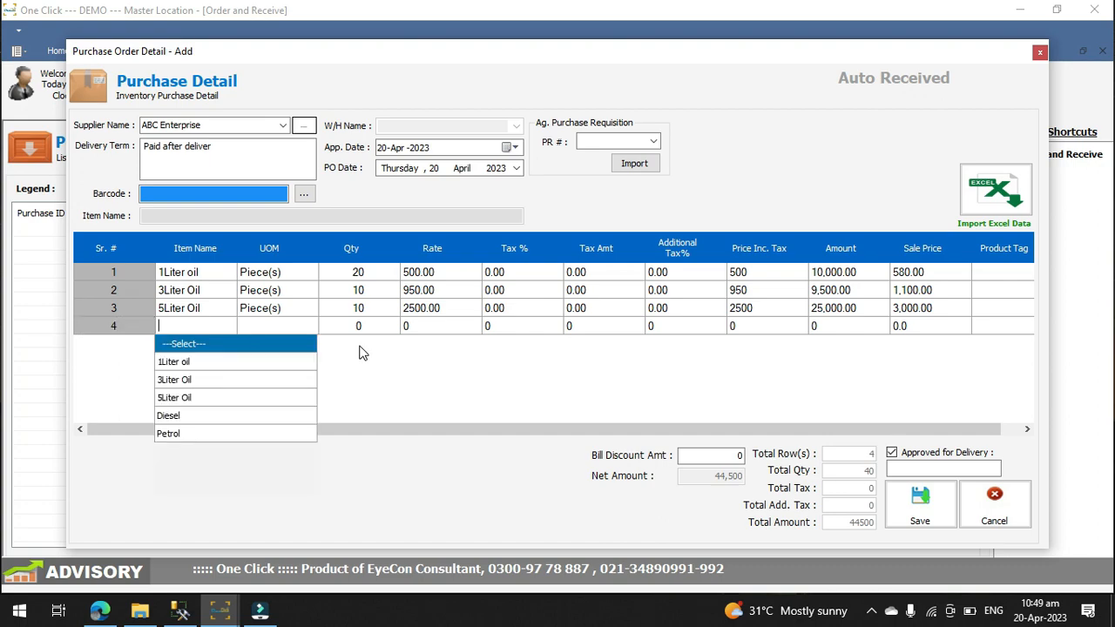
key(Down)
key(Down)
key(Down)
key(Down)
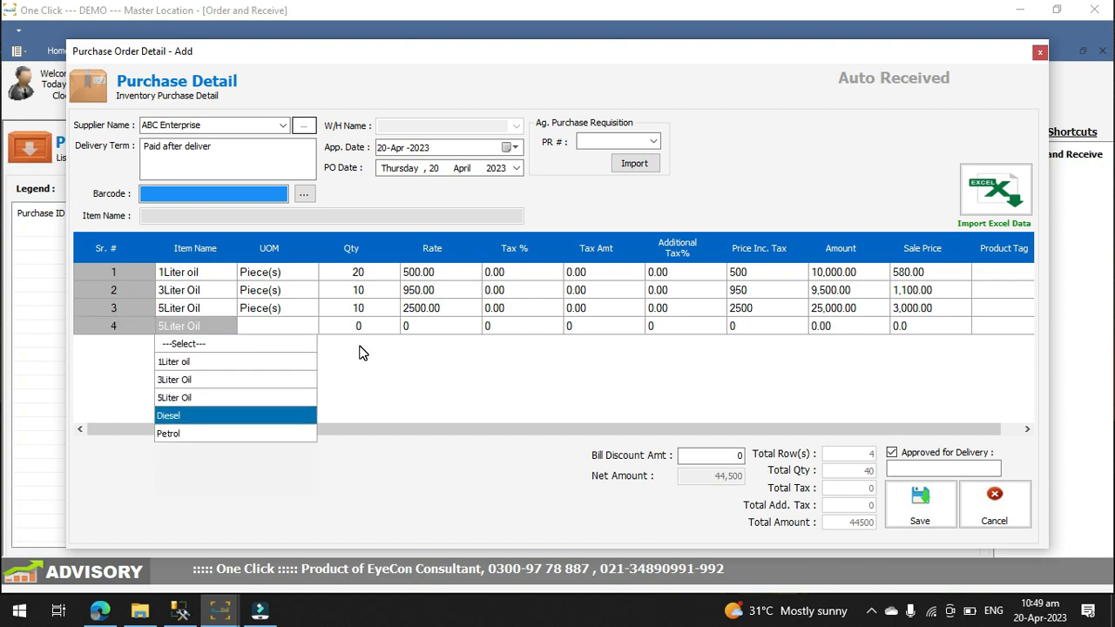
key(Tab)
key(Tab)
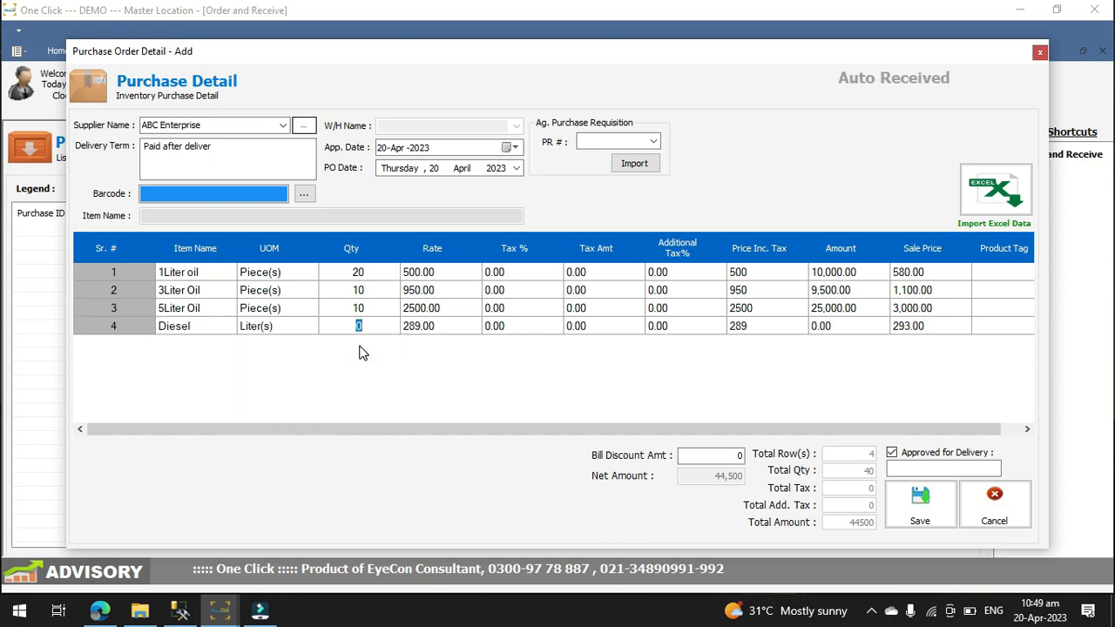
text(1000)
key(Tab)
key(Tab)
key(Tab)
key(Tab)
key(Tab)
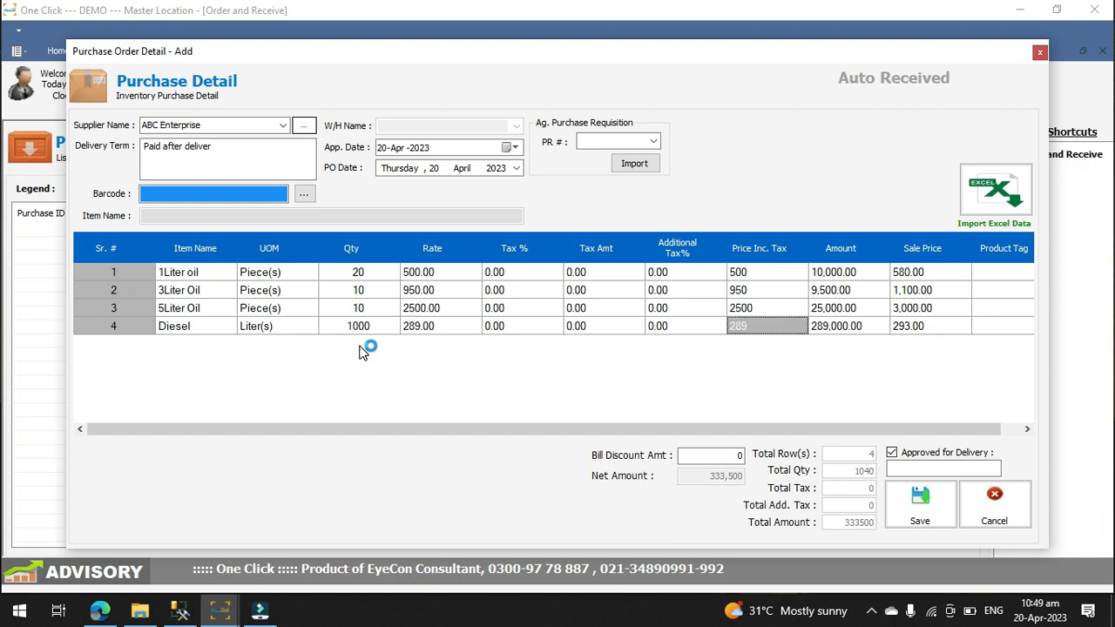
key(Tab)
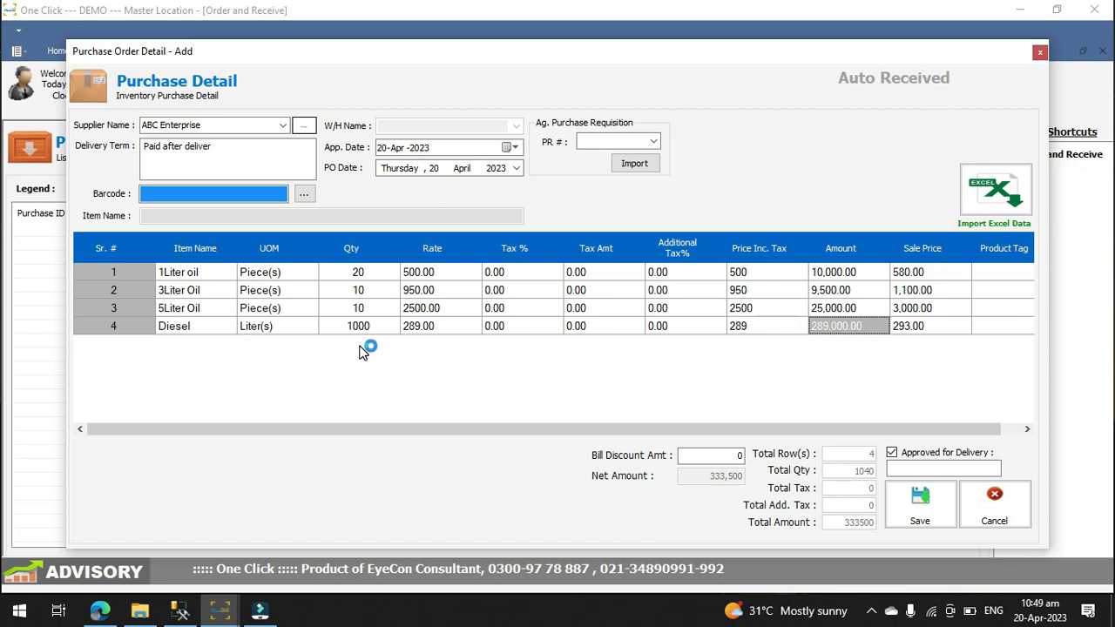
key(Tab)
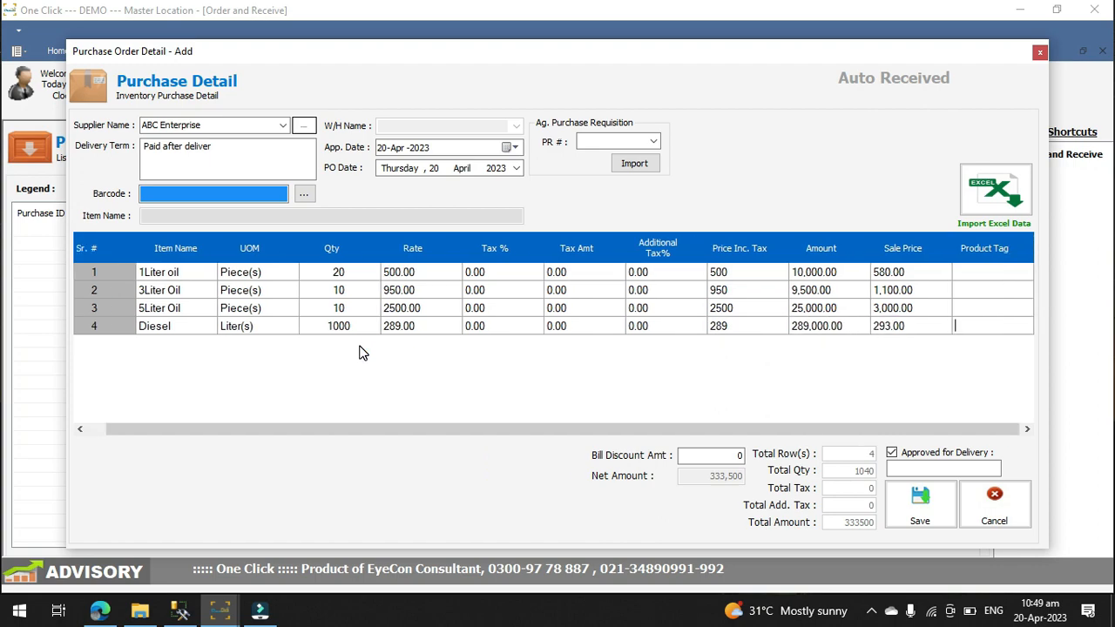
Step: Add a fifth order row for Petrol with a quantity of 1000 liters
key(Tab)
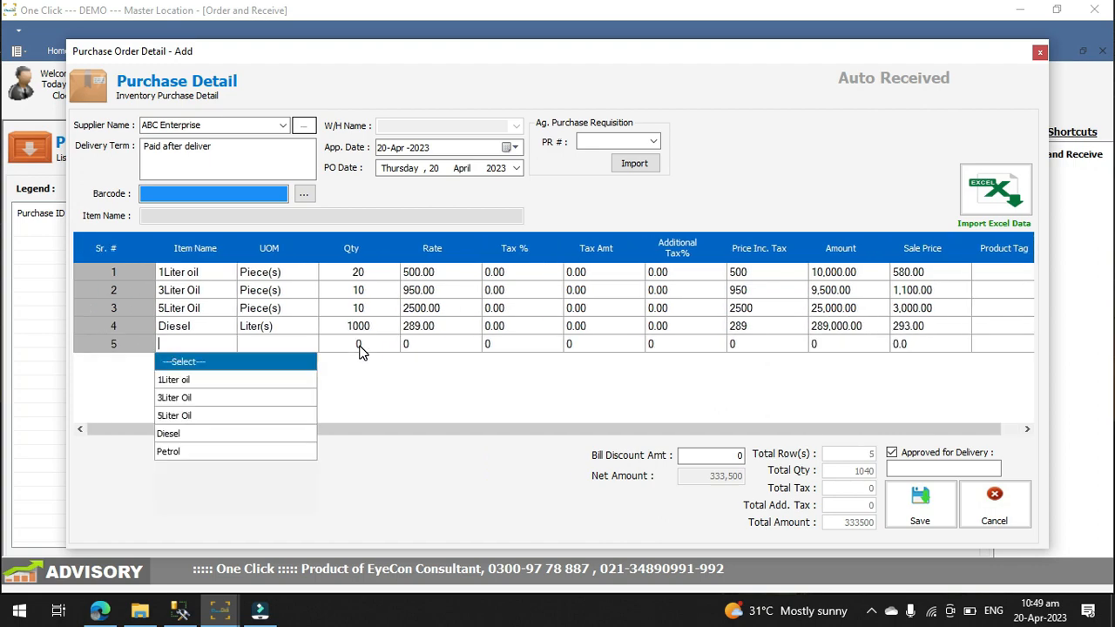
key(Down)
key(Down)
key(Down)
key(Down)
key(Down)
key(Return)
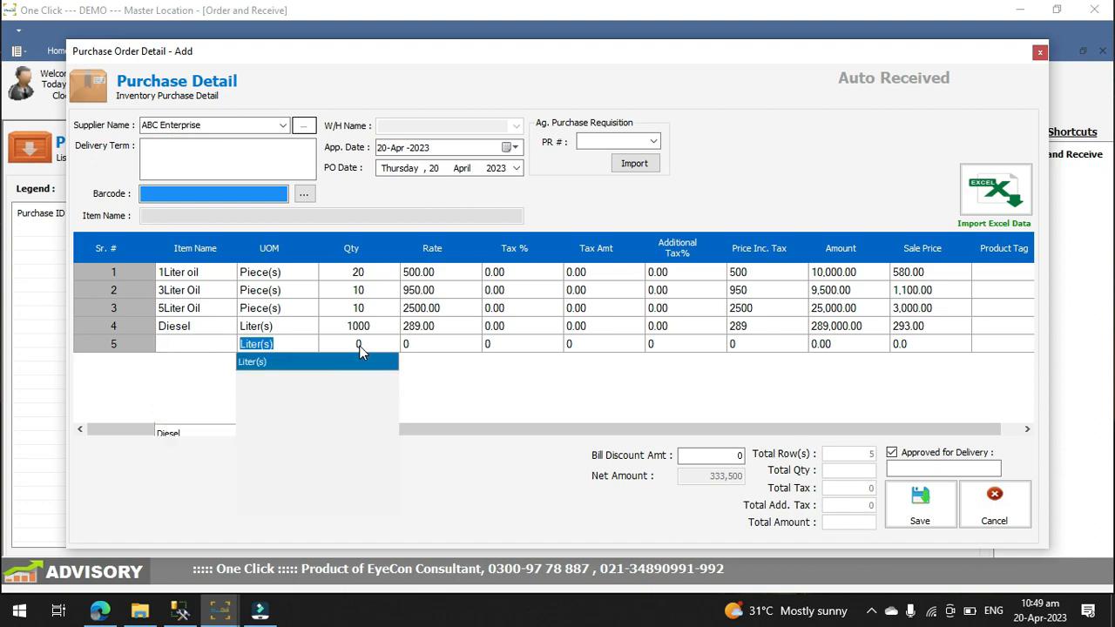
key(Tab)
text(1000)
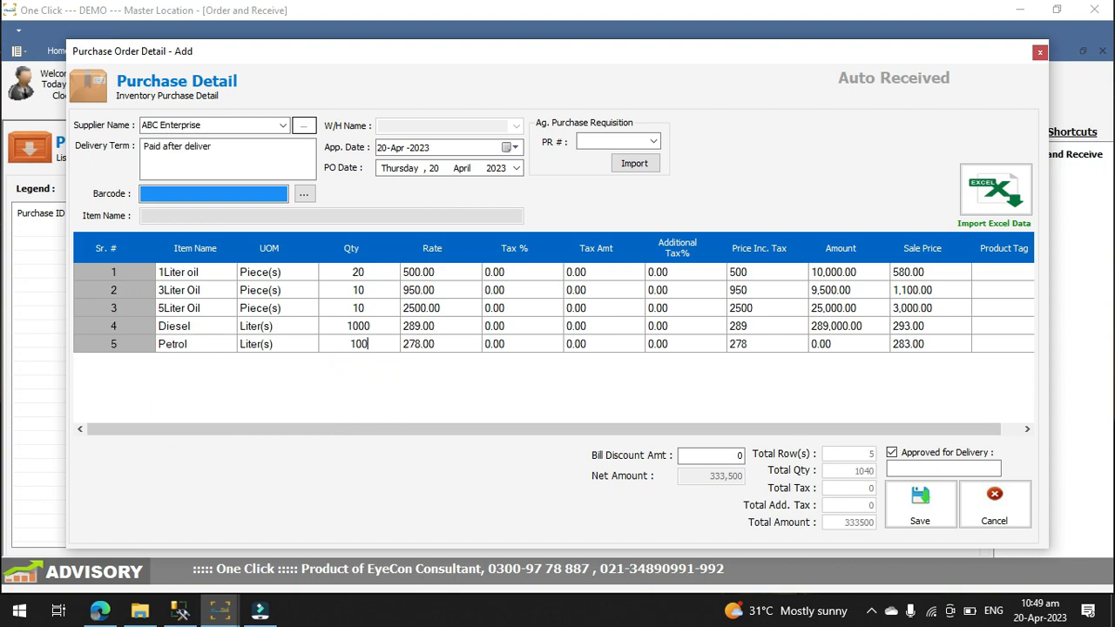
key(Tab)
key(Tab)
key(Tab)
key(Tab)
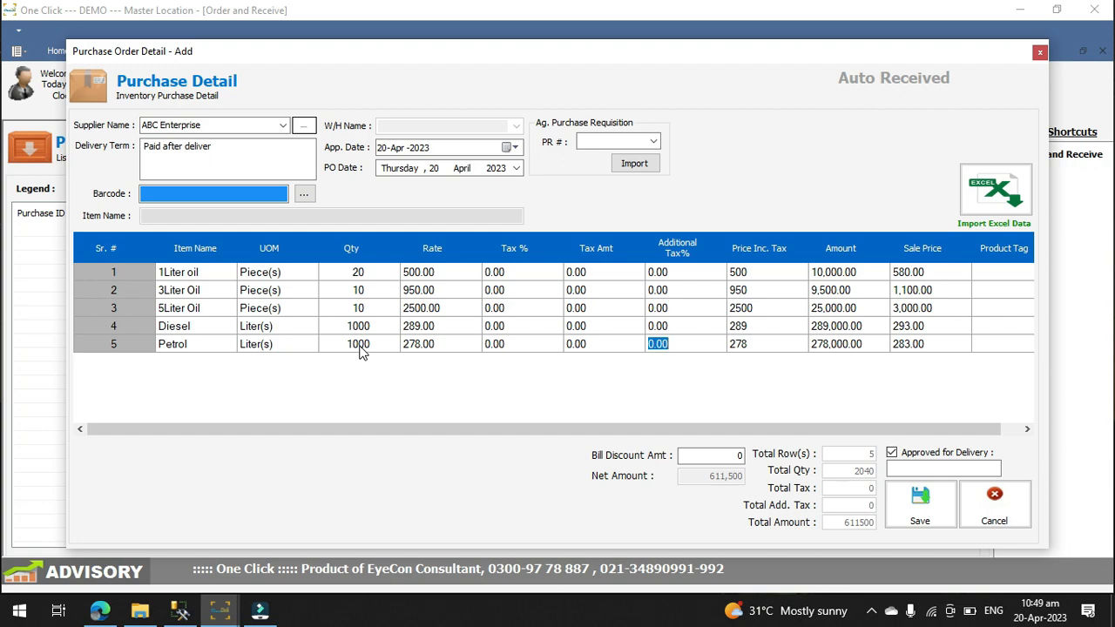
key(Tab)
key(Tab)
key(Tab)
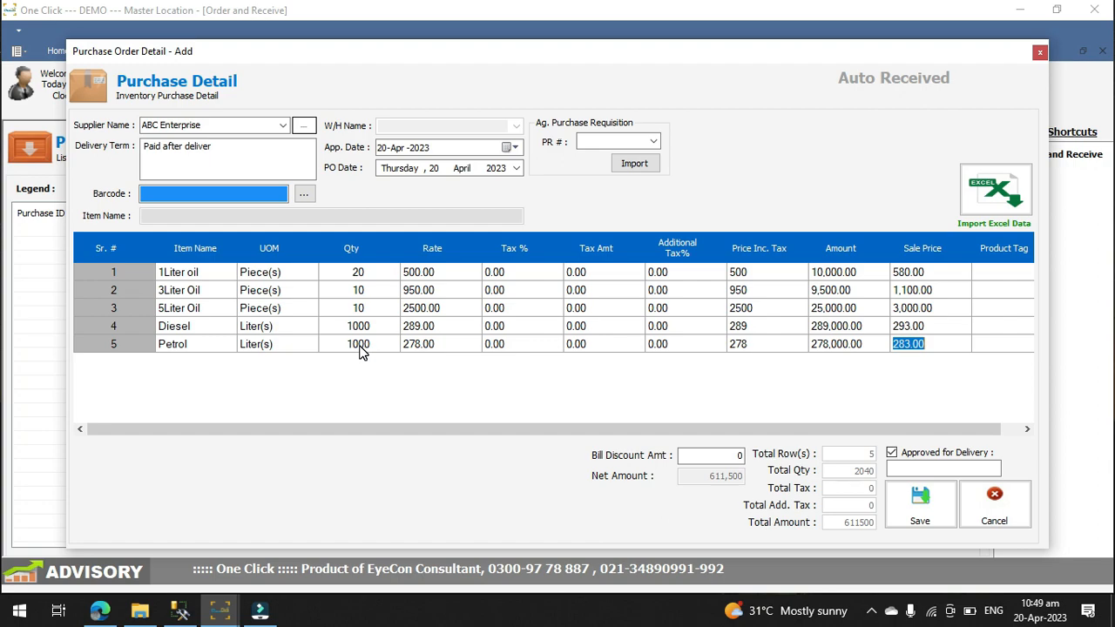
key(Tab)
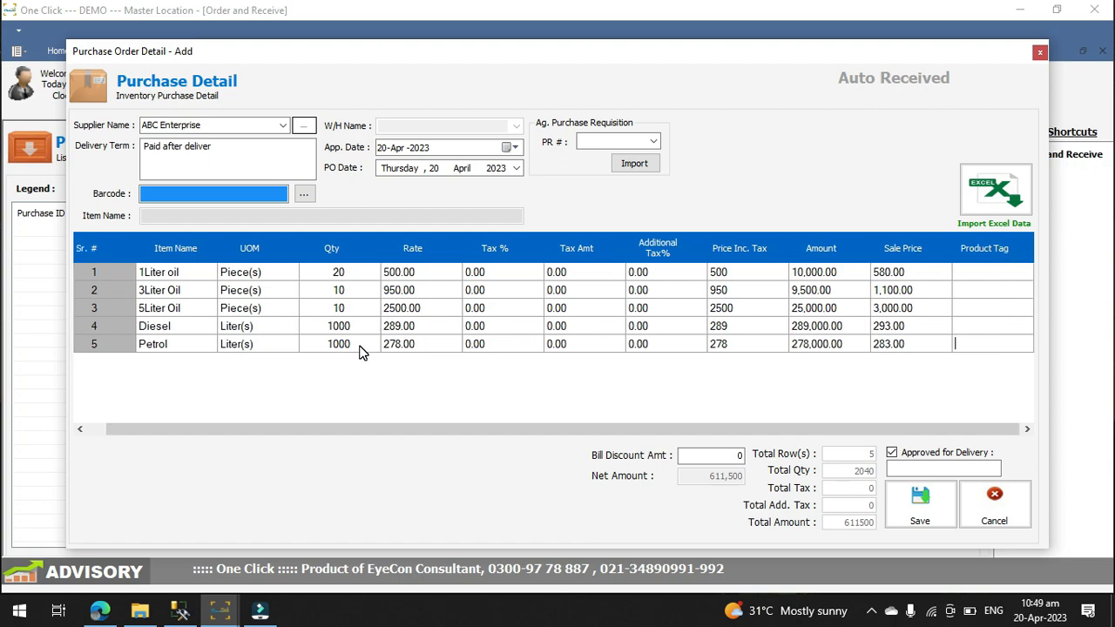
Step: Save the purchase order and decline to make the supplier payment
click(921, 514)
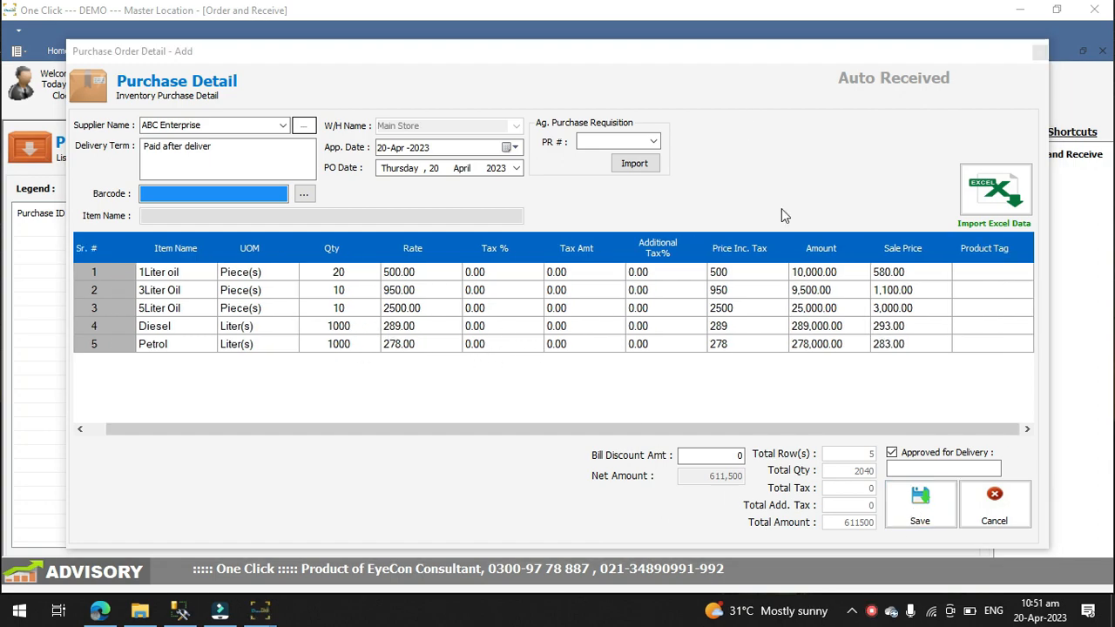
click(923, 505)
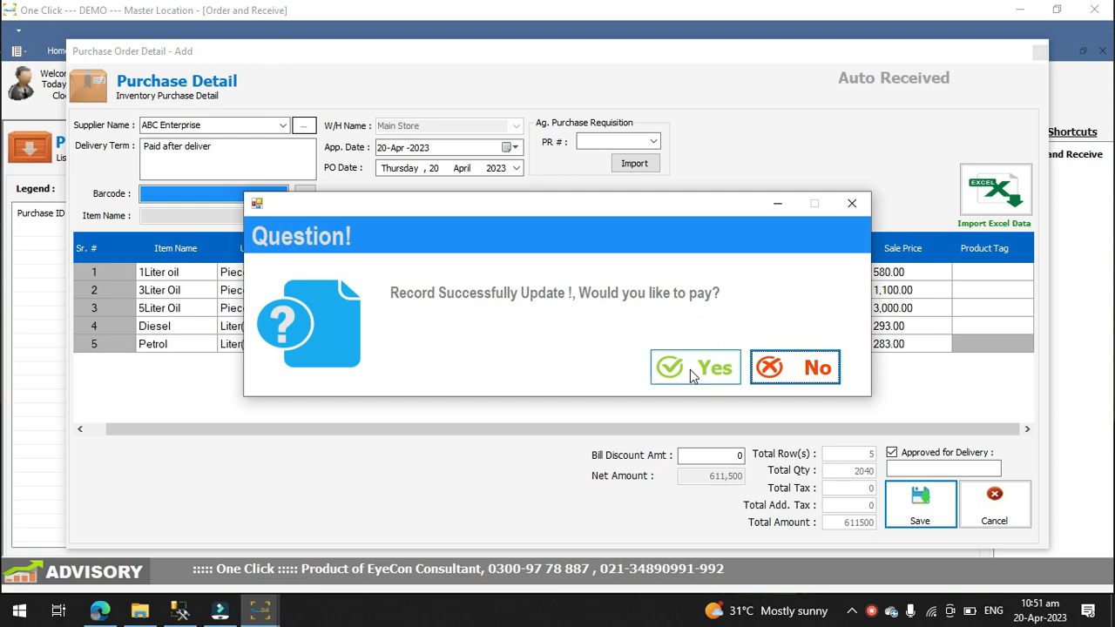
click(766, 370)
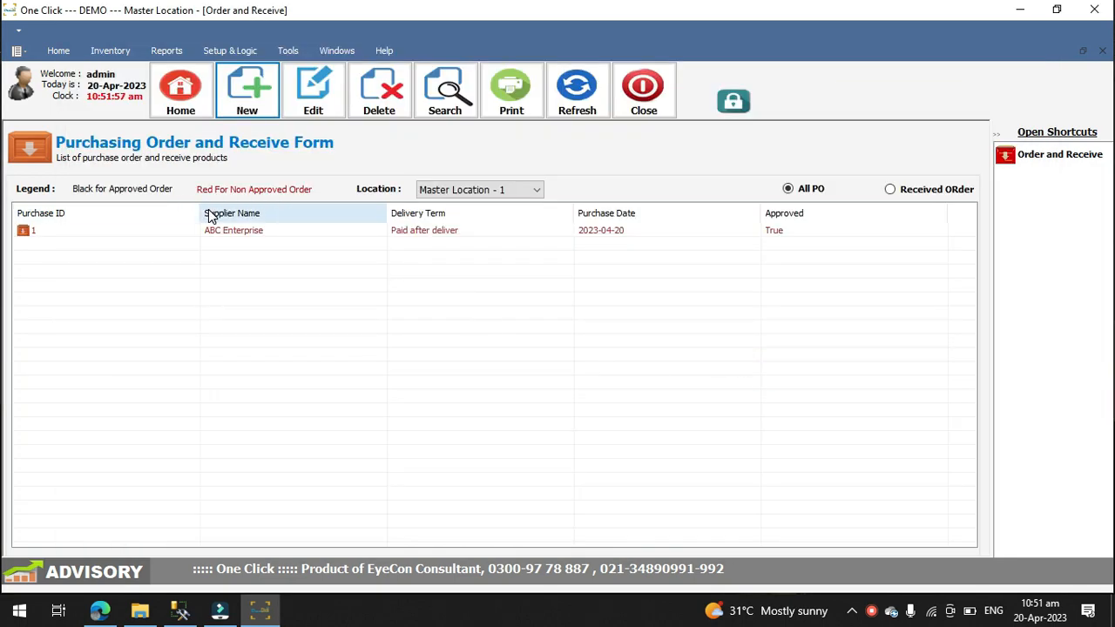
Step: Close the purchase order list and open Stock Monitoring to review the available stock of each item
click(629, 103)
click(115, 50)
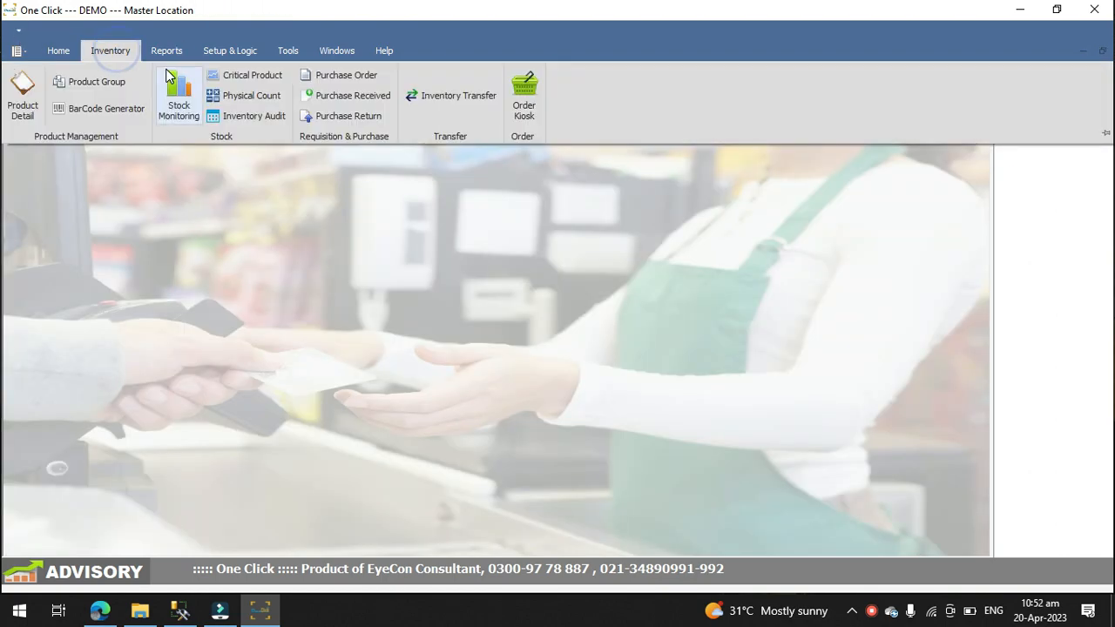
click(179, 97)
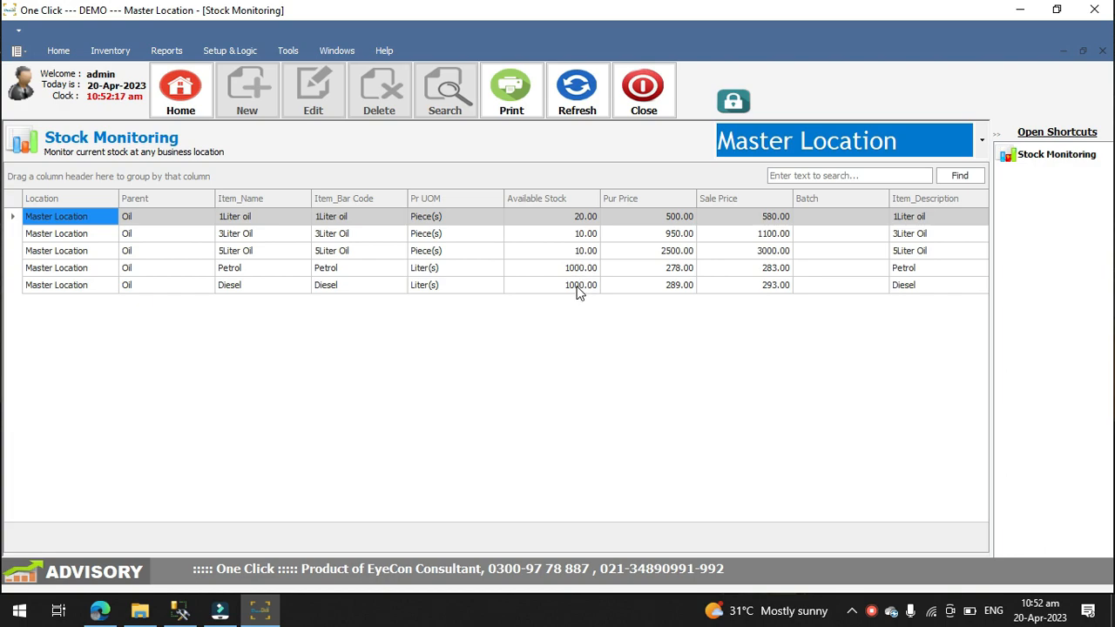
Step: Close Stock Monitoring and open the cashiering screen for sales
click(644, 90)
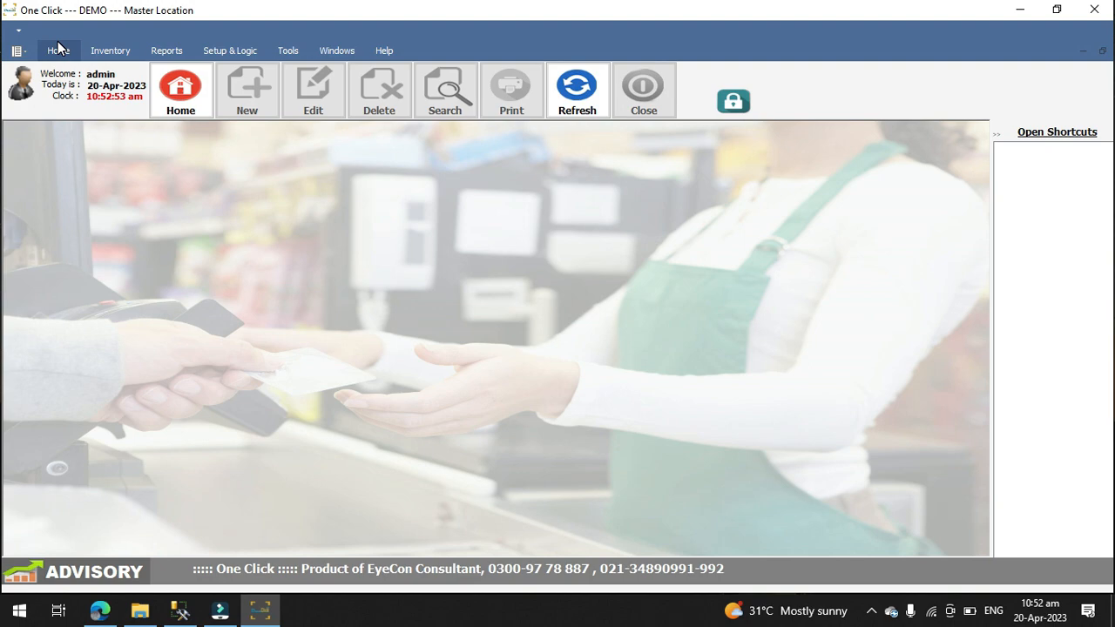
click(58, 51)
click(33, 94)
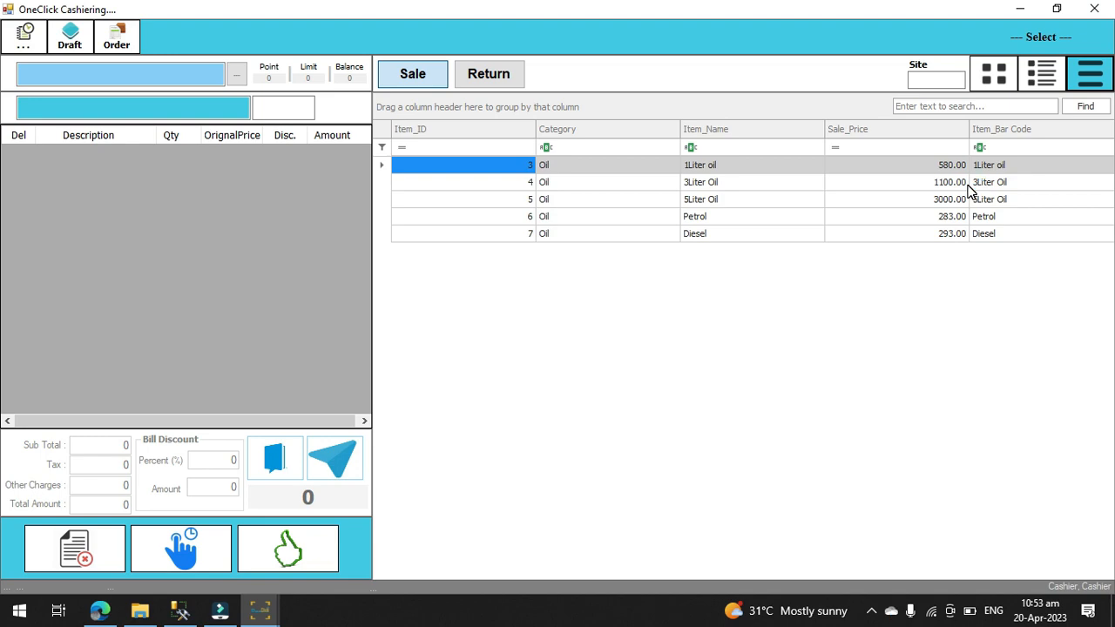
Step: Create a customer profile from the sale screen with the customer's name and contact number, and save it for the sale
click(941, 105)
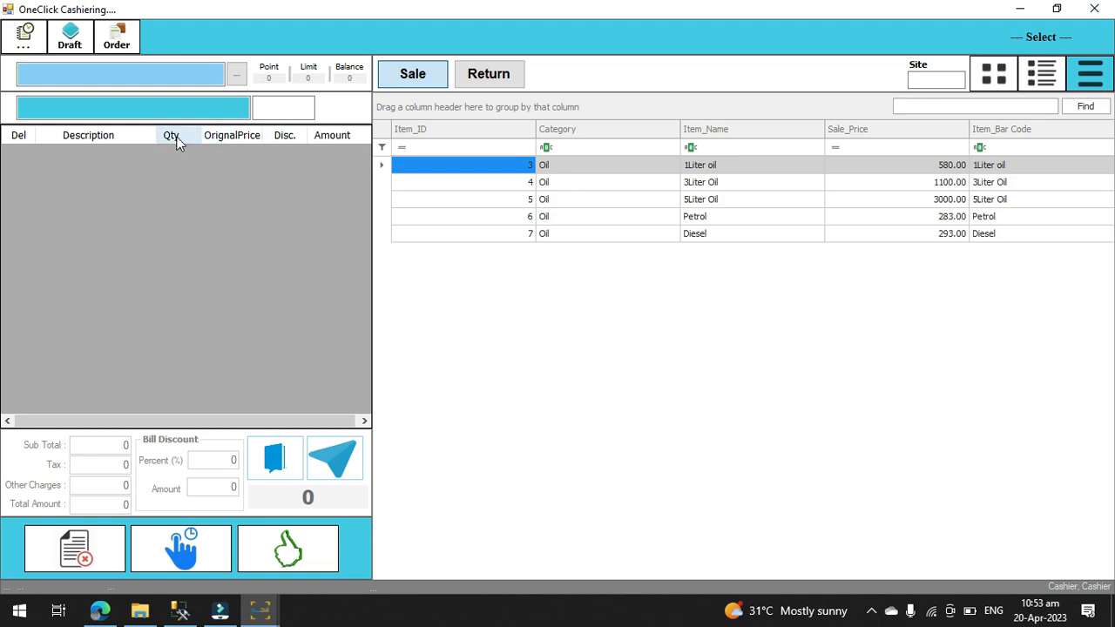
click(145, 73)
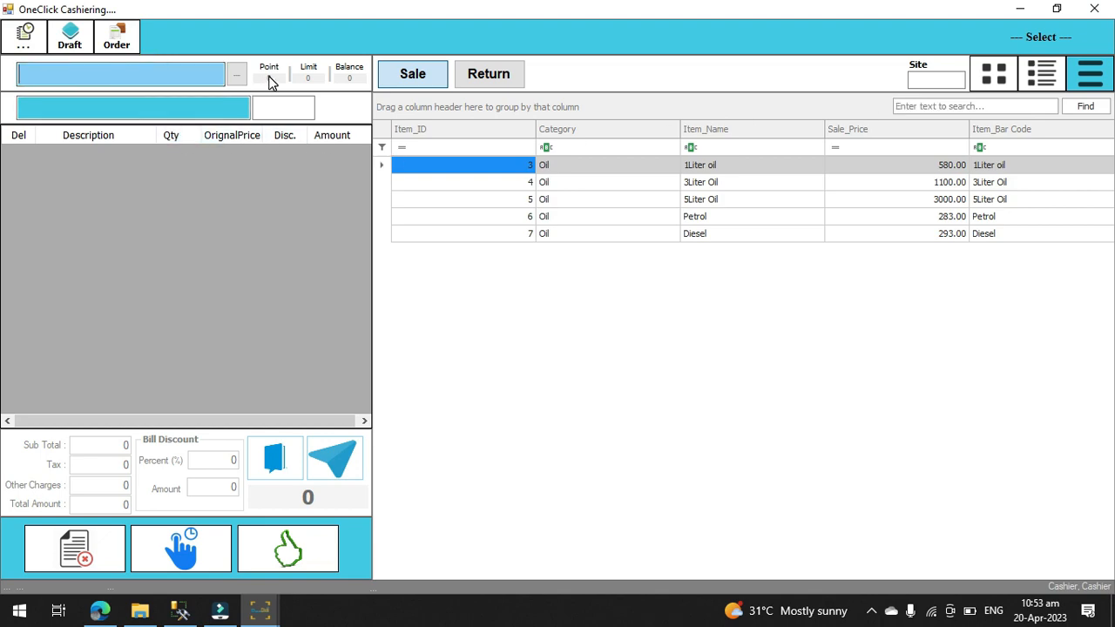
click(238, 75)
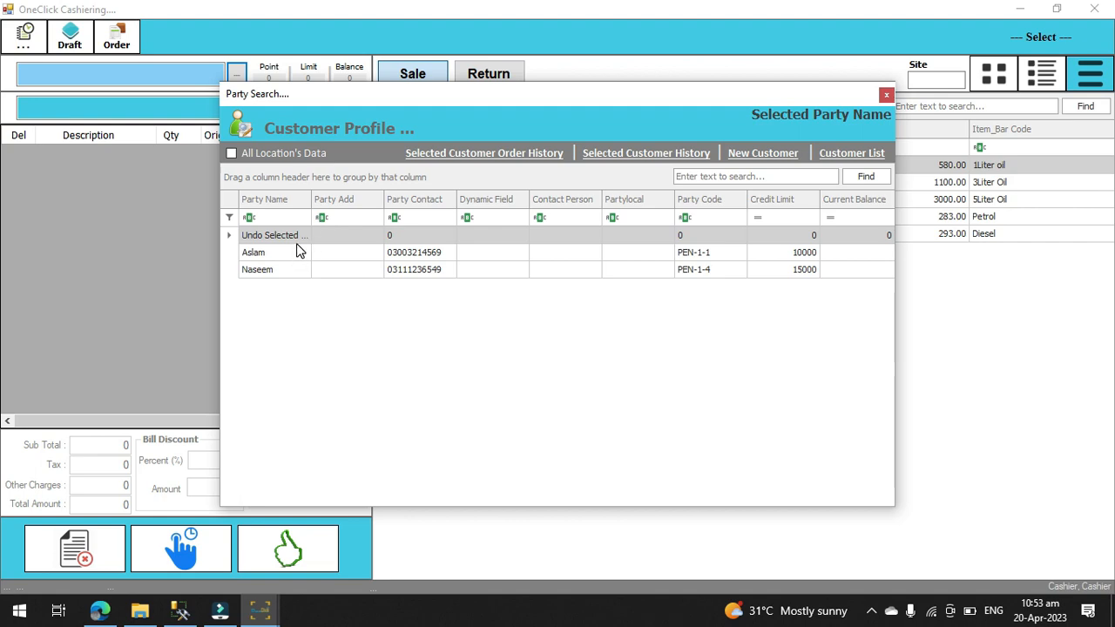
click(766, 155)
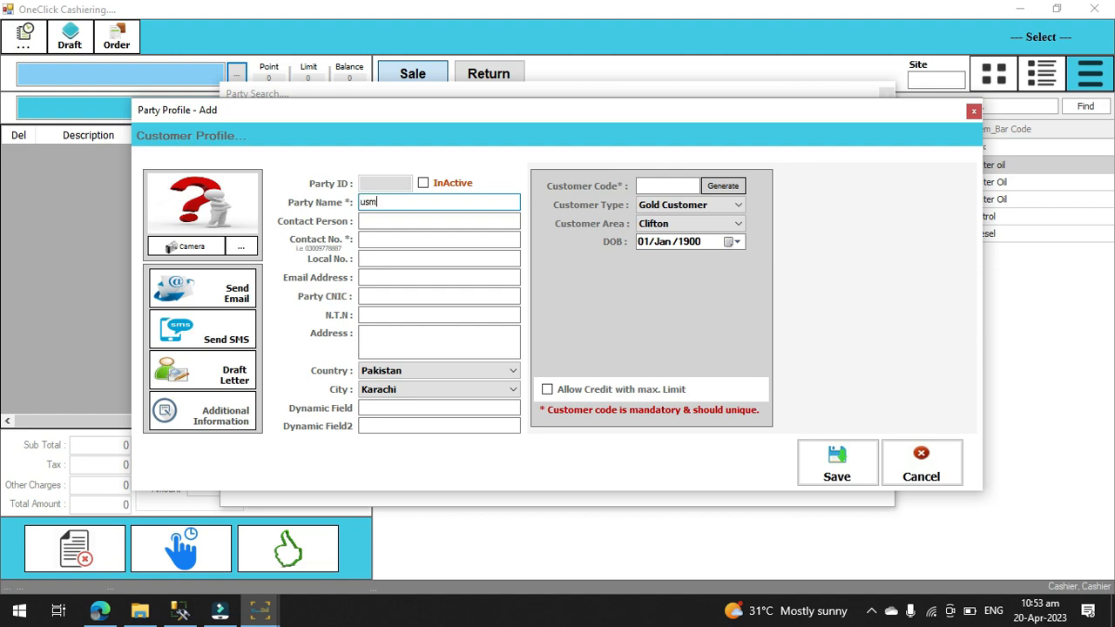
key(Tab)
key(Tab)
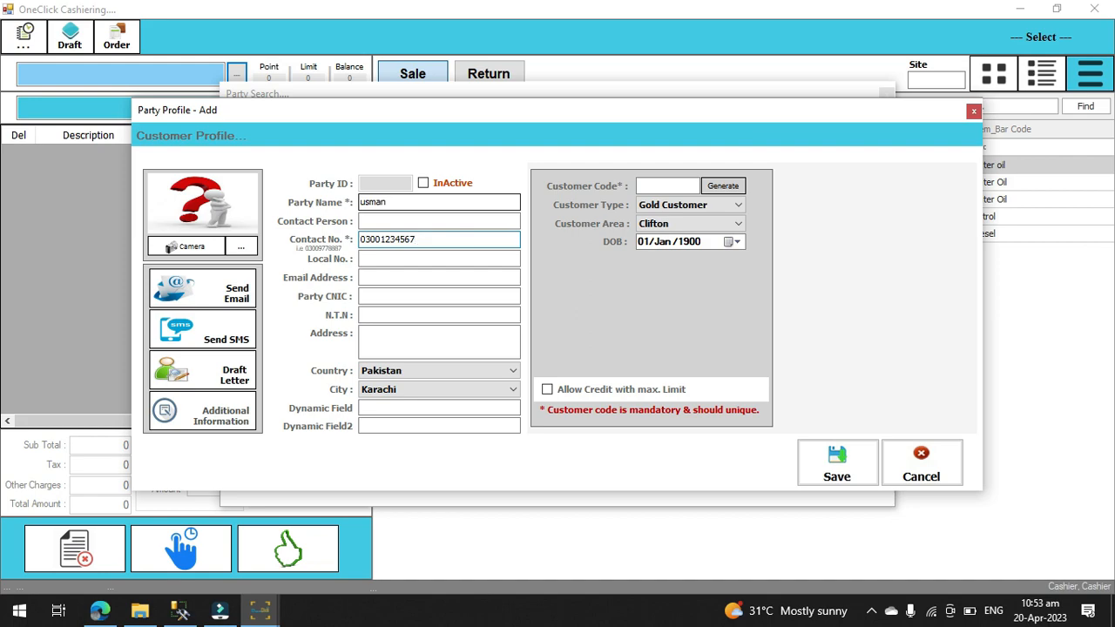
click(837, 459)
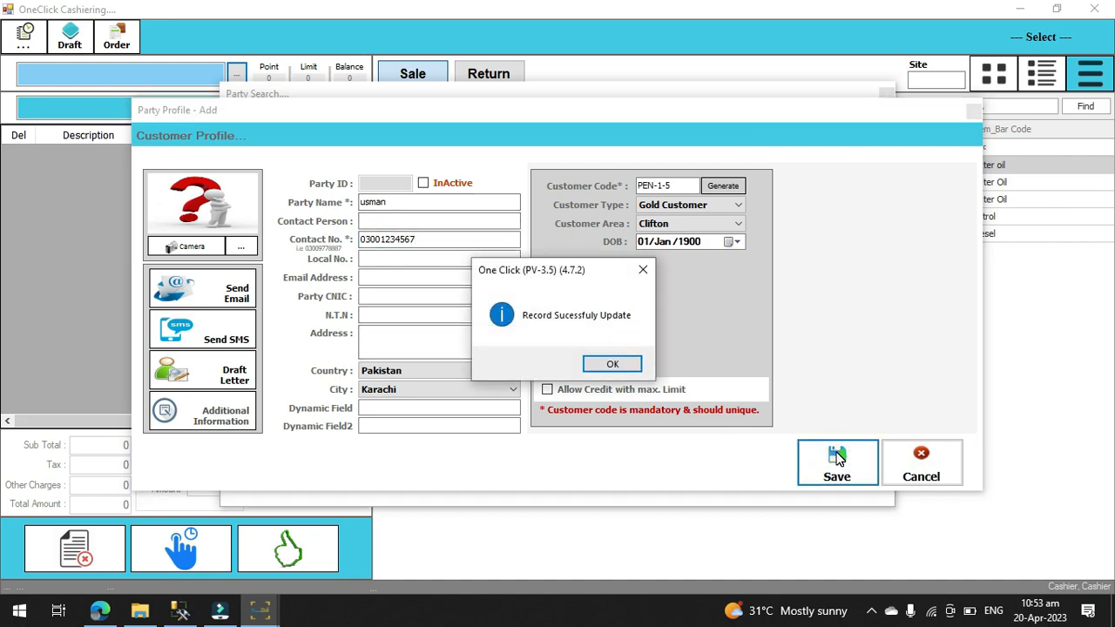
click(614, 364)
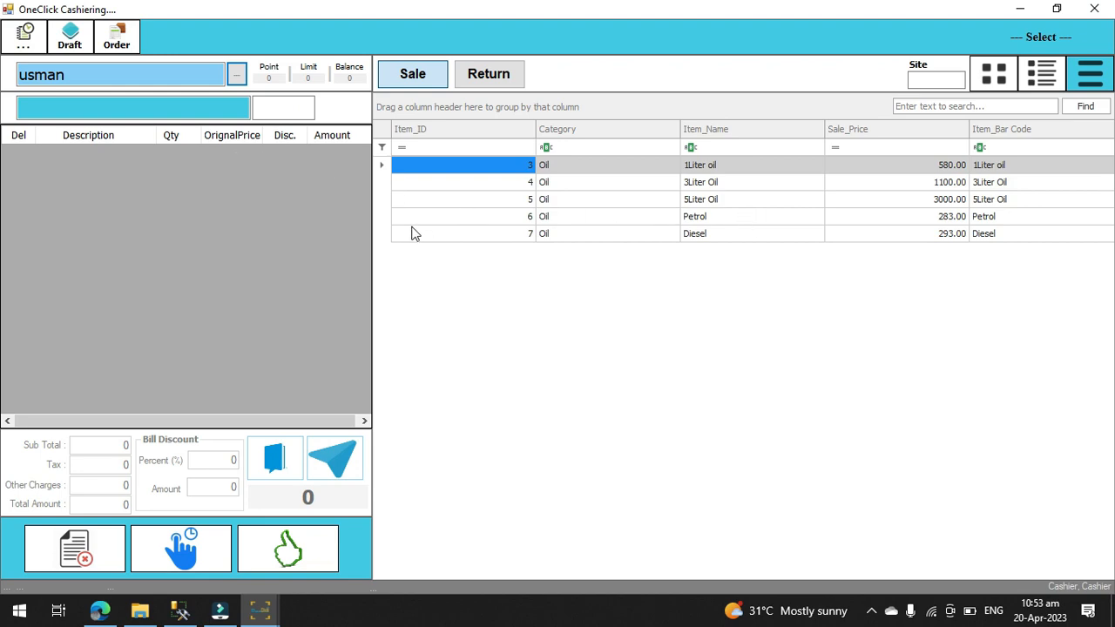
Step: Add Petrol to the sale bill with a quantity of 2
double_click(705, 217)
text(2)
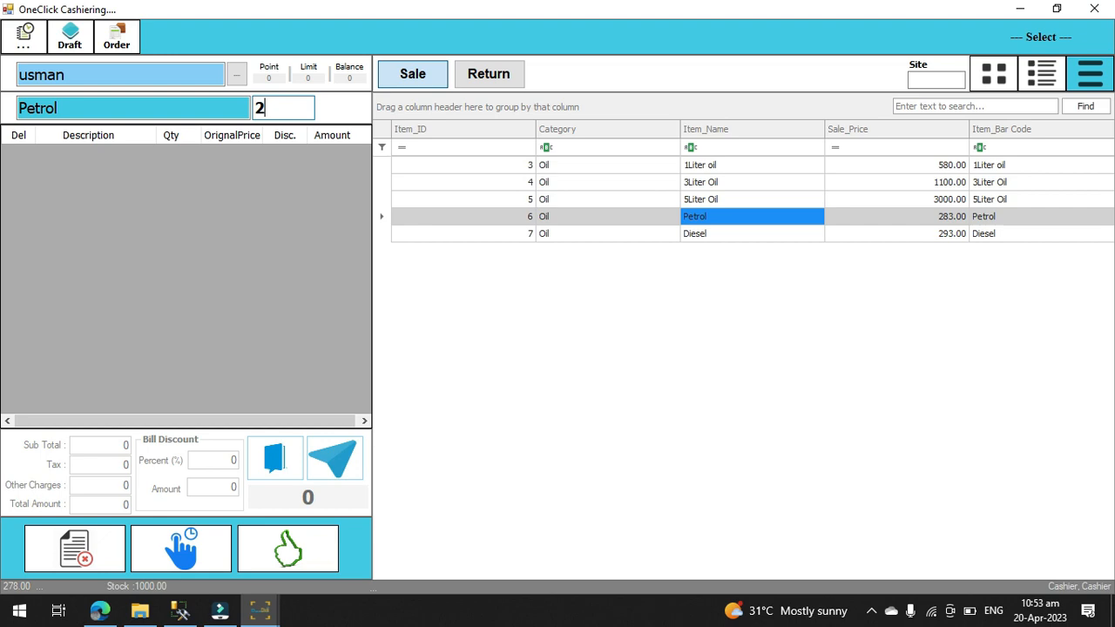
key(Return)
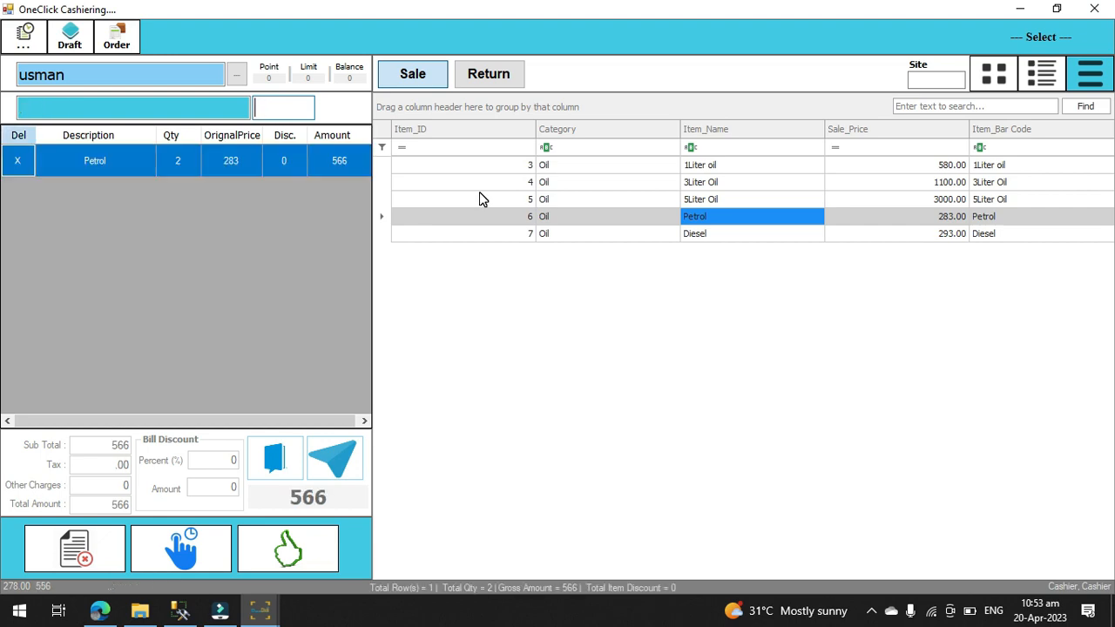
Step: Complete the Petrol bill as a direct sale, accept the receipt printout, and close the receipt report
click(347, 459)
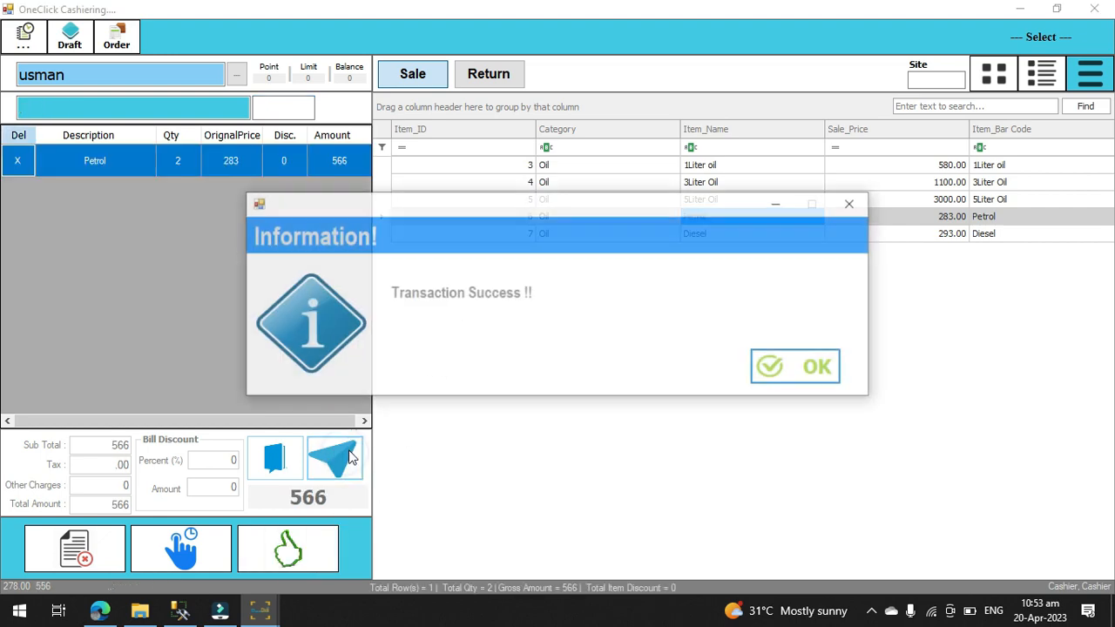
click(772, 368)
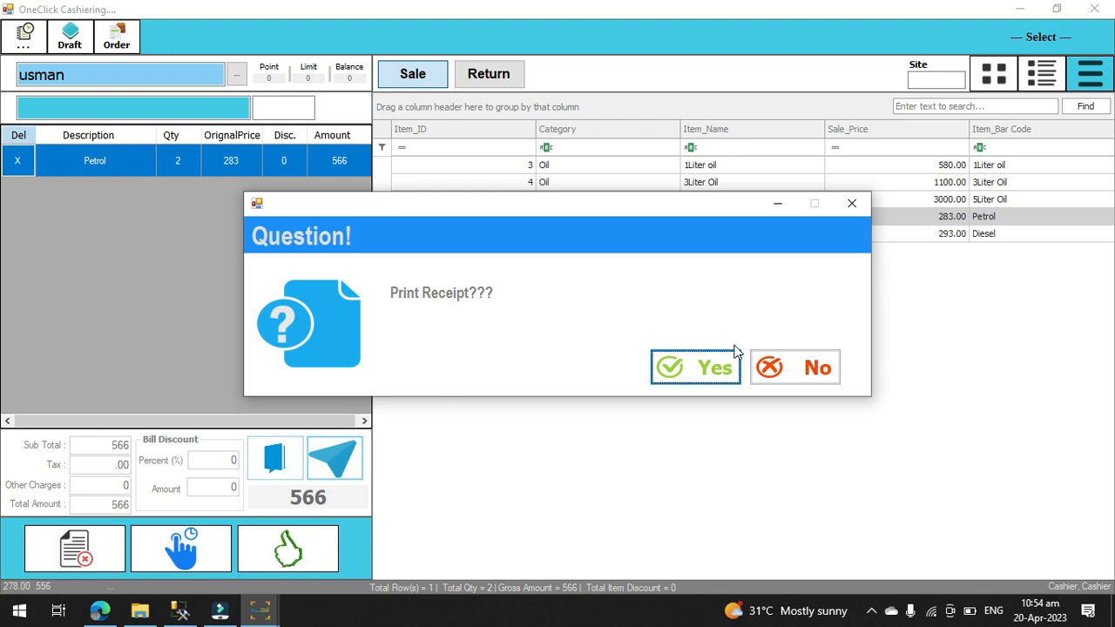
click(715, 368)
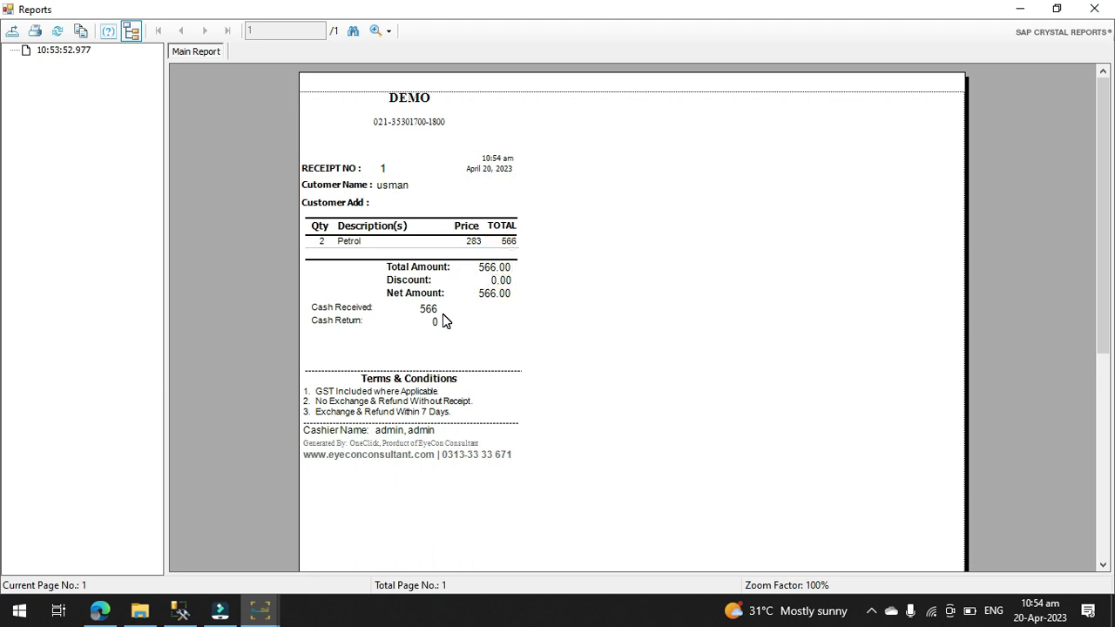
click(1094, 9)
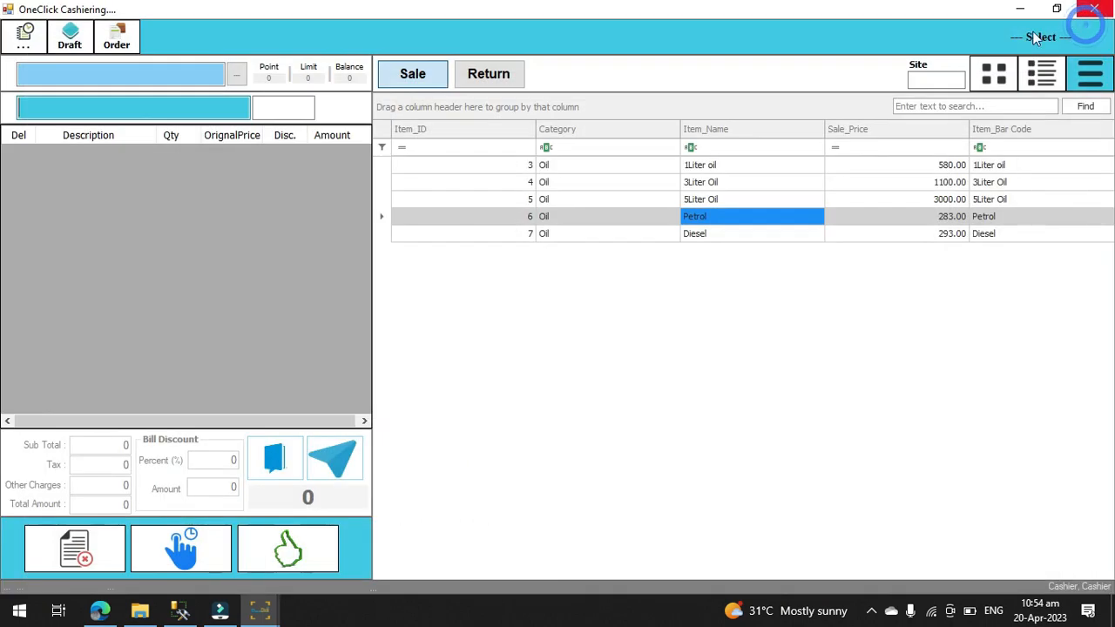
Step: Start a sale for the existing customer with the 15000 credit limit and add 1Liter oil with a quantity of 2
click(236, 75)
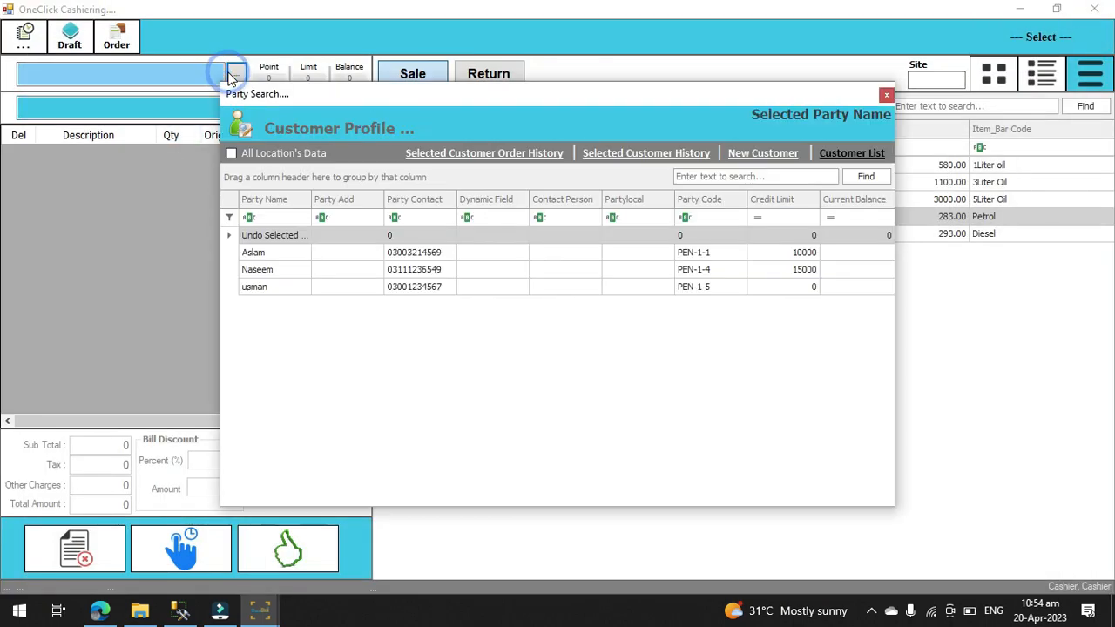
click(281, 271)
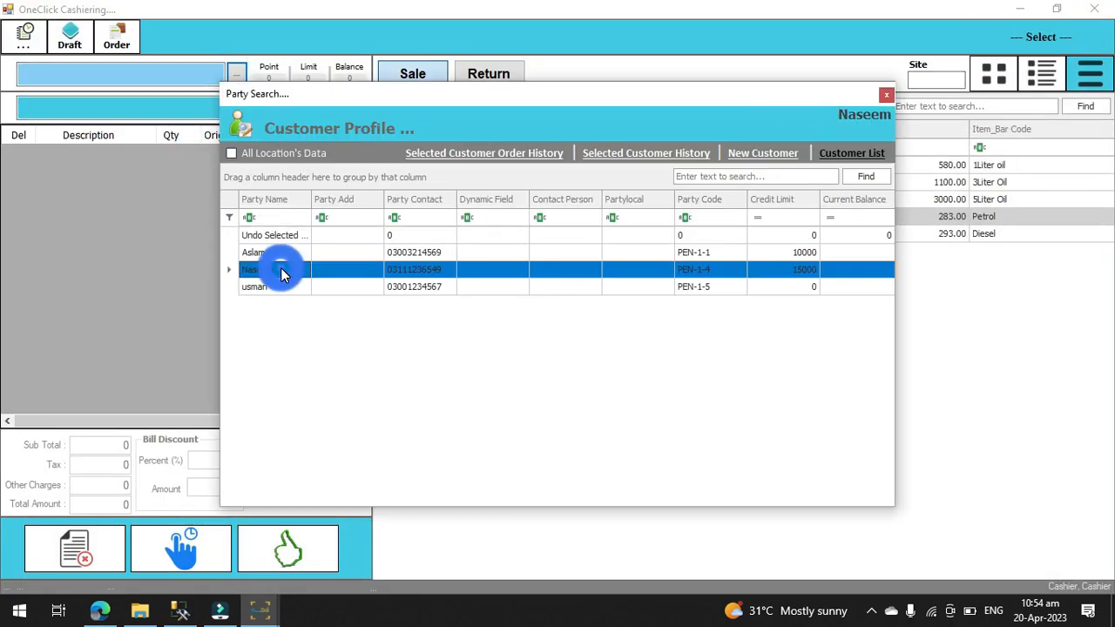
double_click(281, 271)
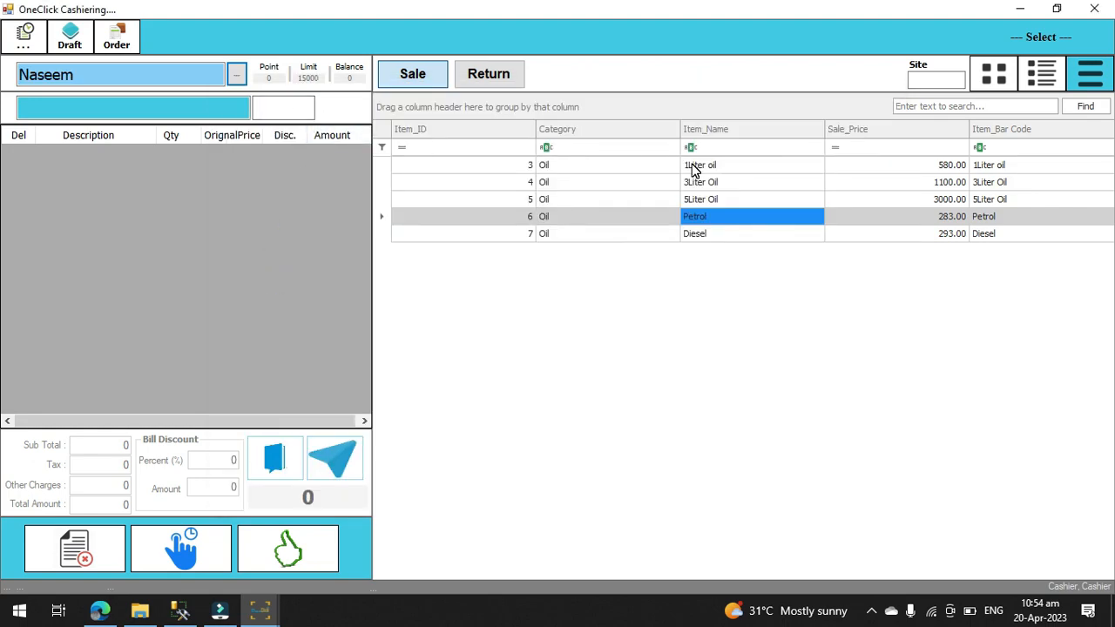
click(693, 167)
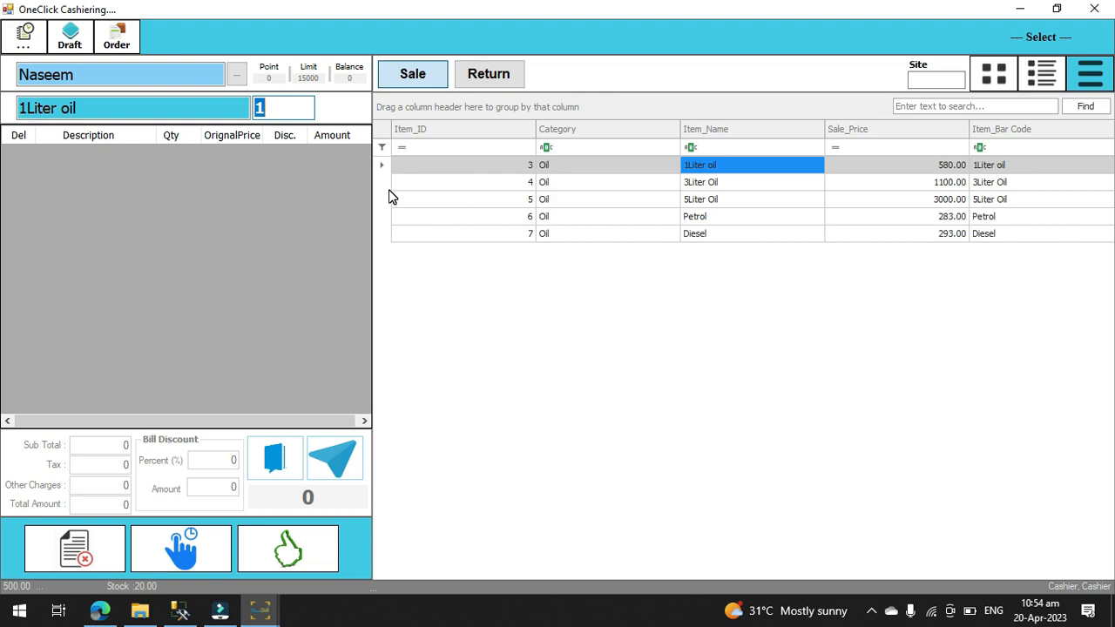
text(2)
key(Return)
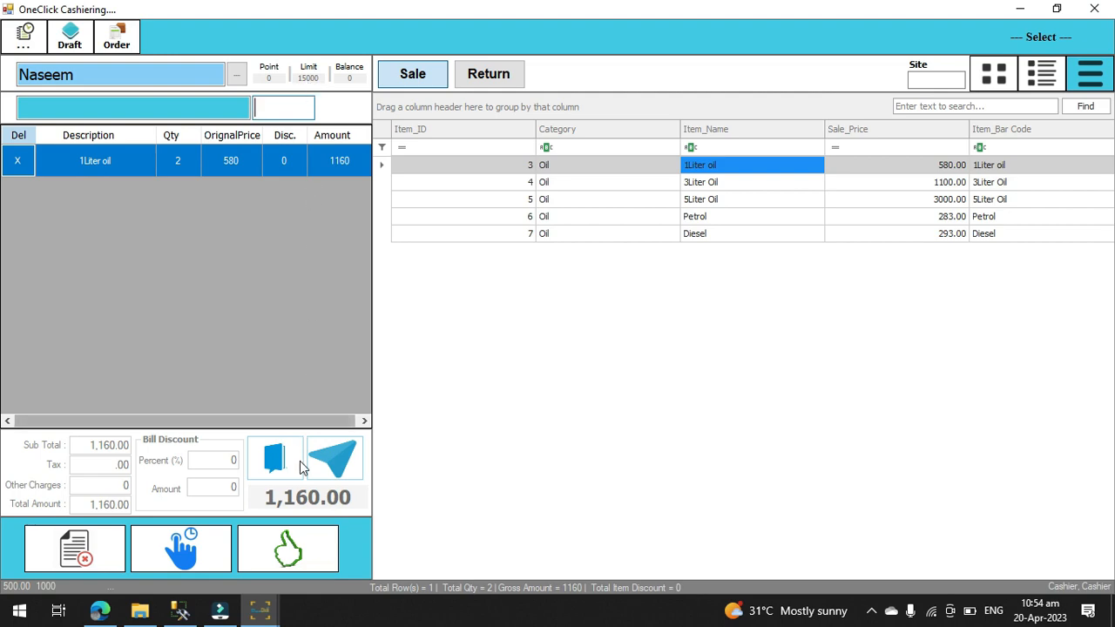
Step: Charge the 1Liter oil sale to the Customer Ledger and decline printing the receipt
click(289, 550)
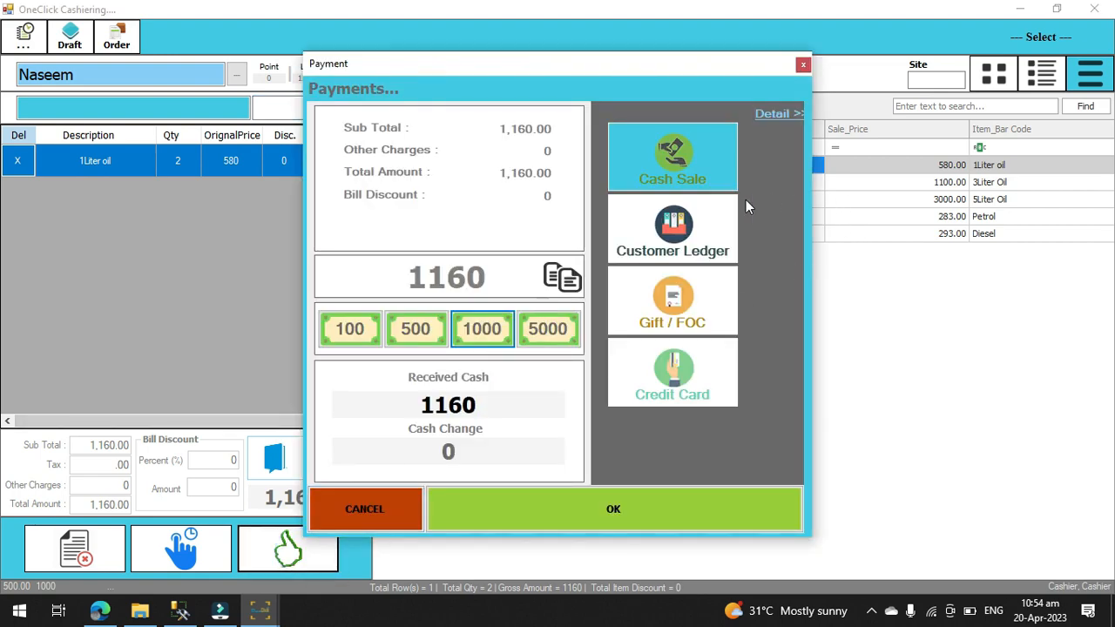
click(706, 232)
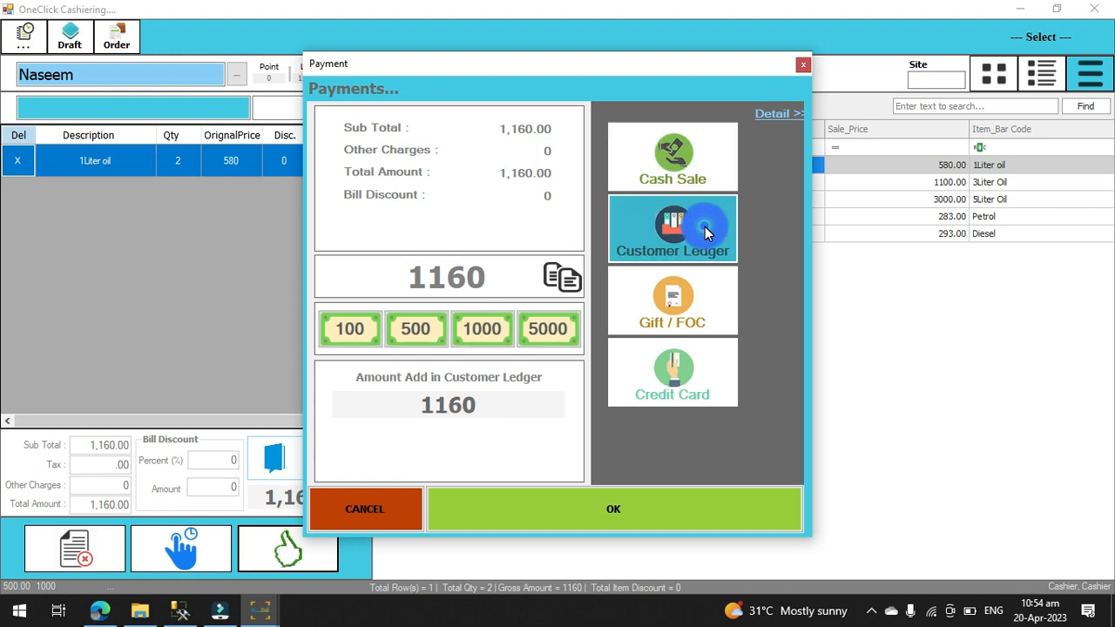
click(534, 511)
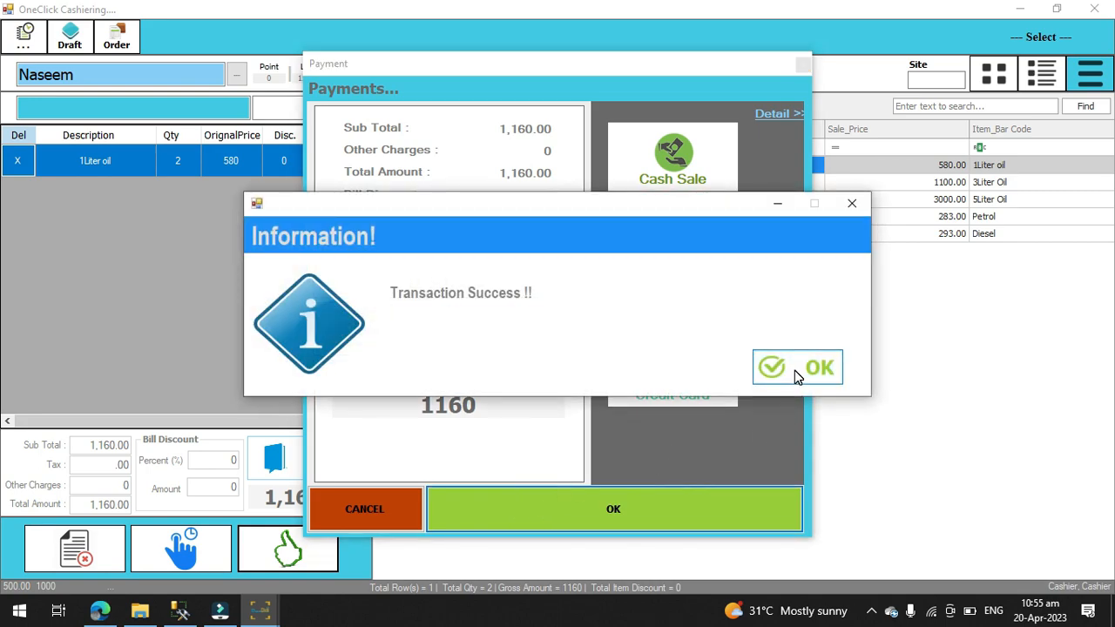
click(795, 371)
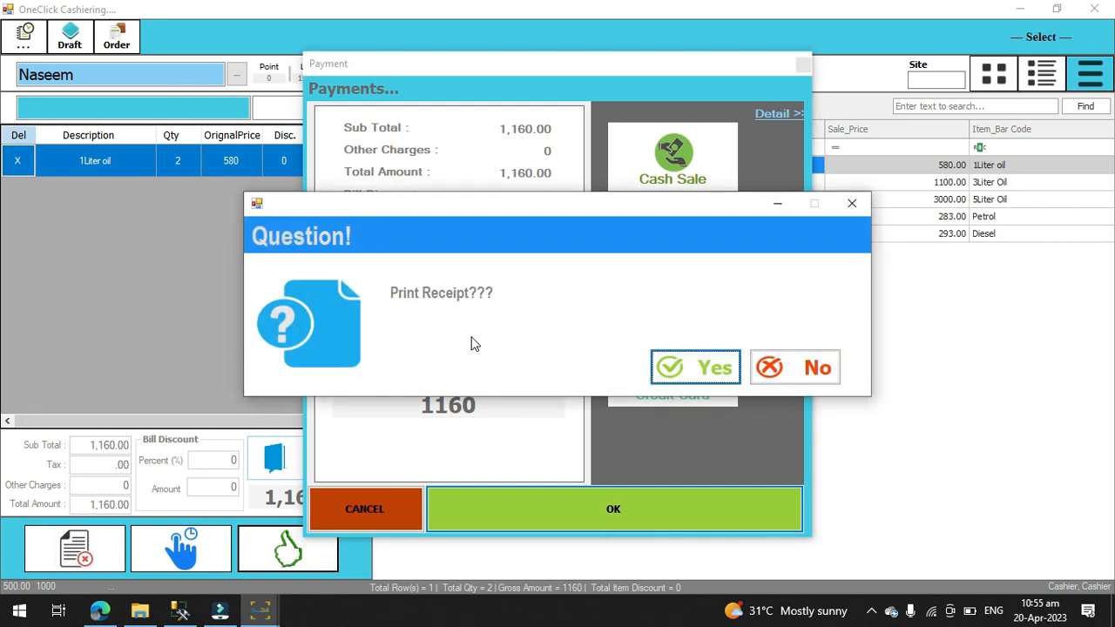
click(786, 370)
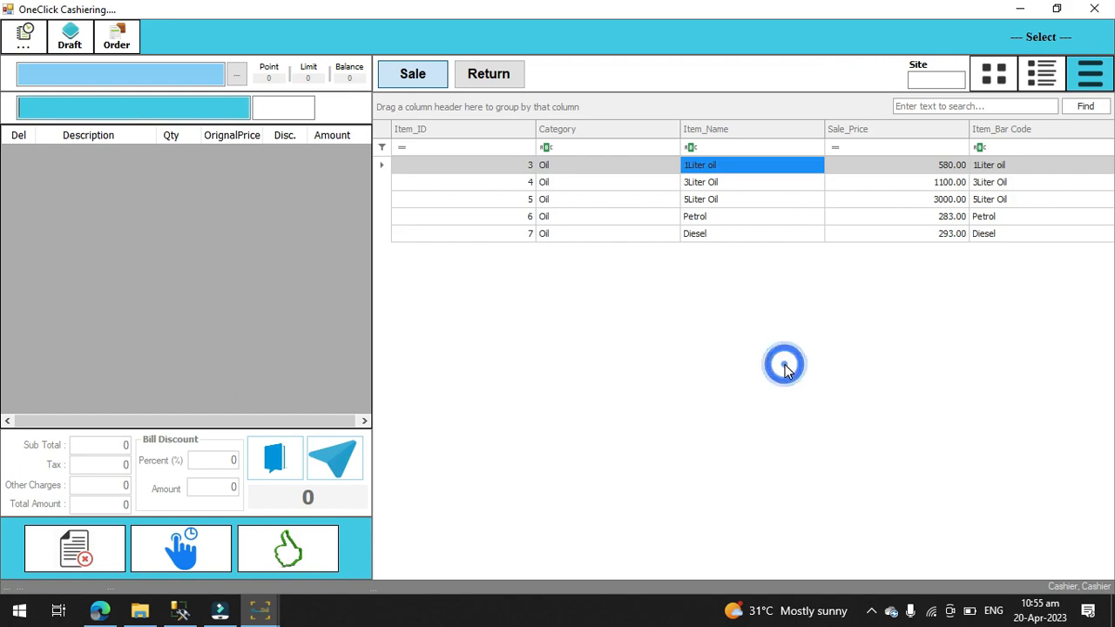
Step: Start another sale for the customer with the 15000 credit limit and add Petrol with a quantity of 5
click(236, 79)
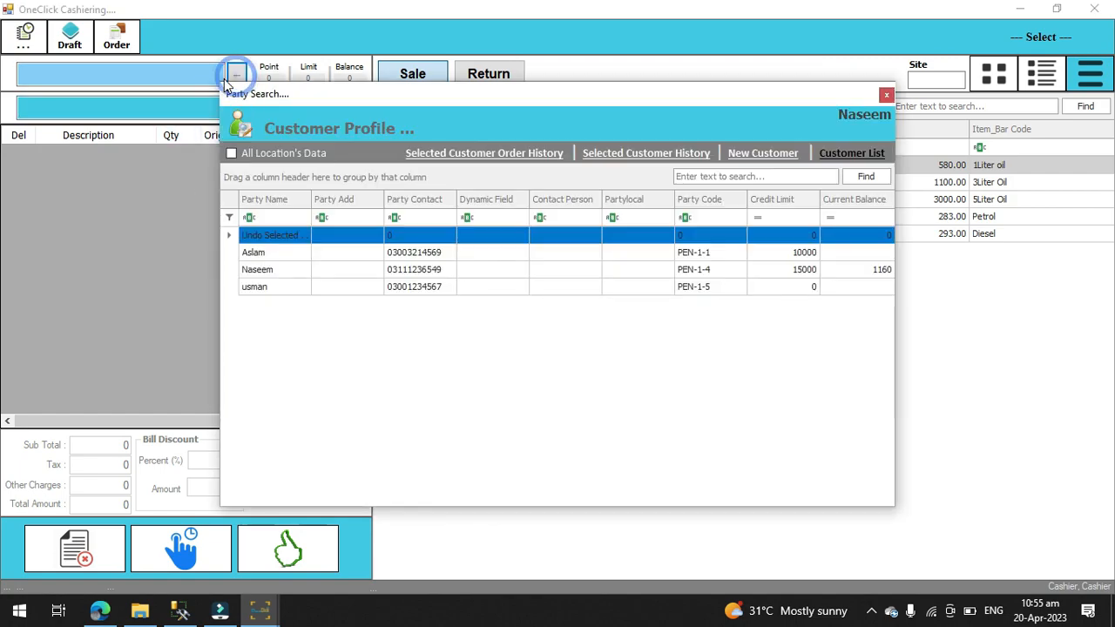
click(288, 273)
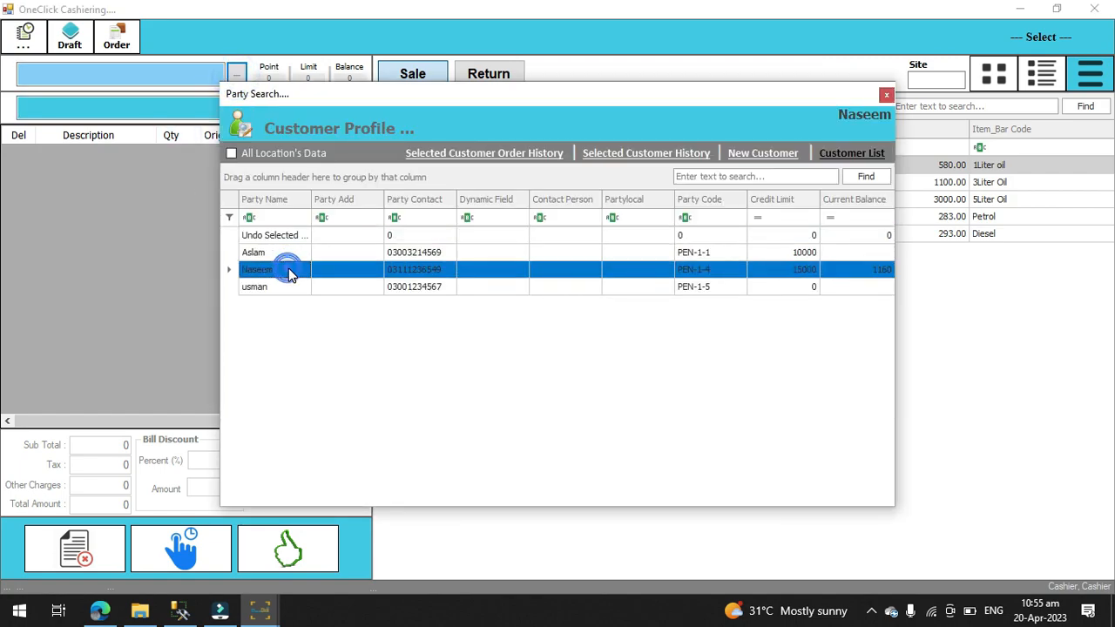
double_click(288, 273)
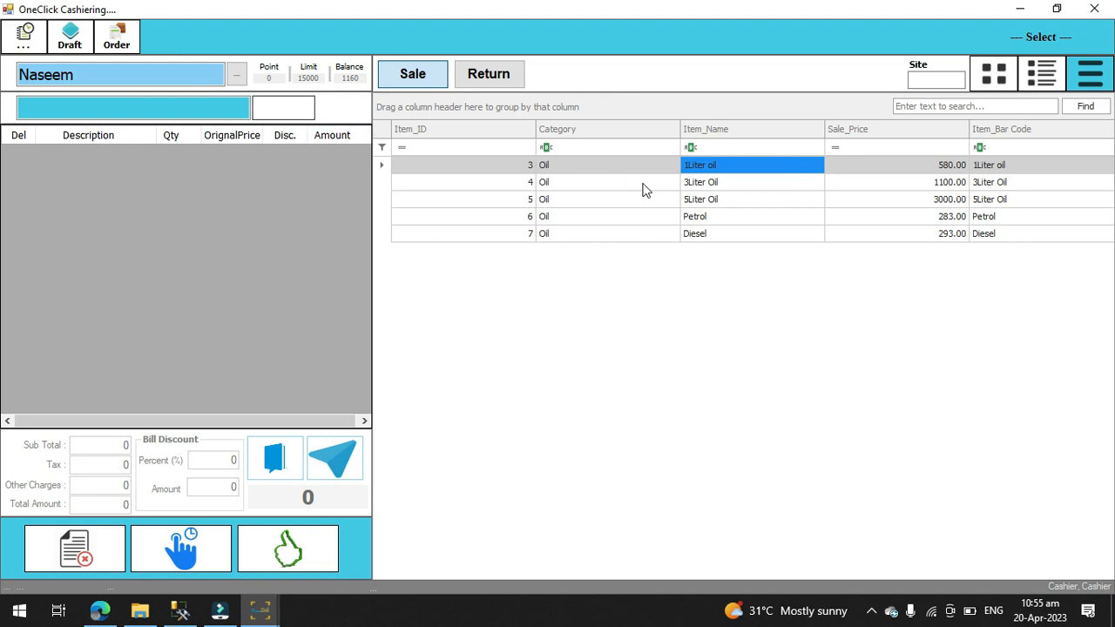
click(703, 222)
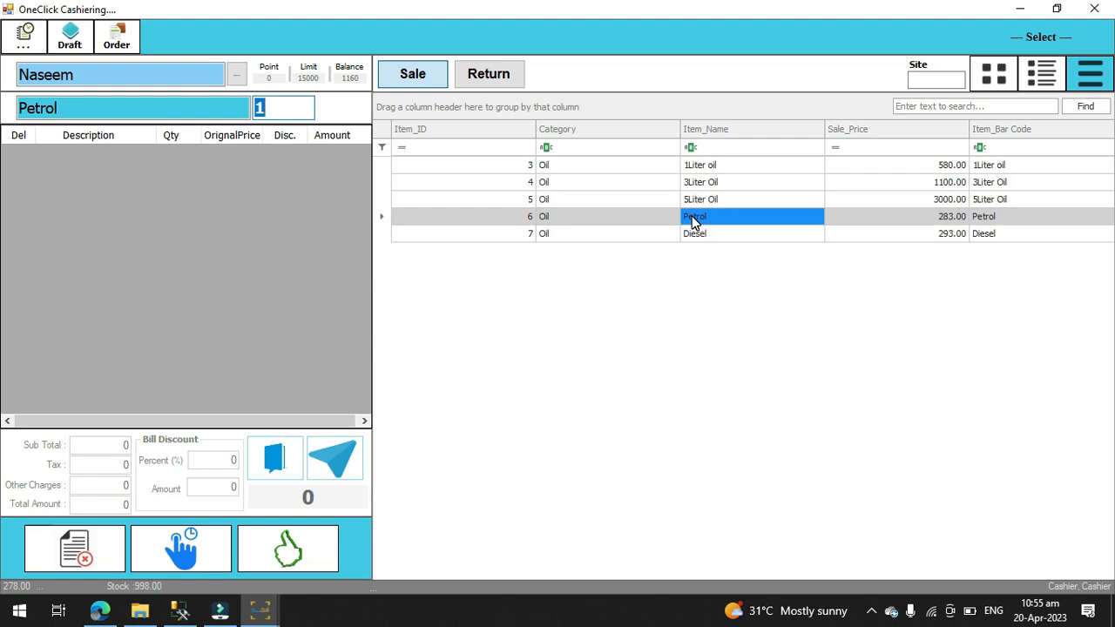
text(5)
key(Return)
Step: Charge the Petrol sale to the Customer Ledger without printing a receipt
click(286, 545)
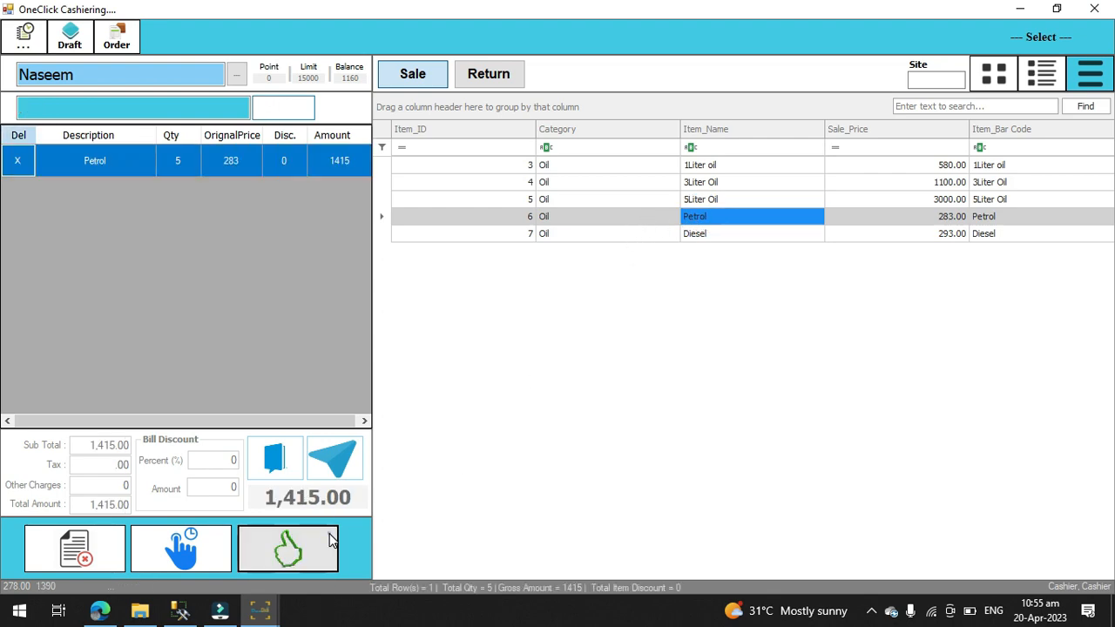
click(708, 247)
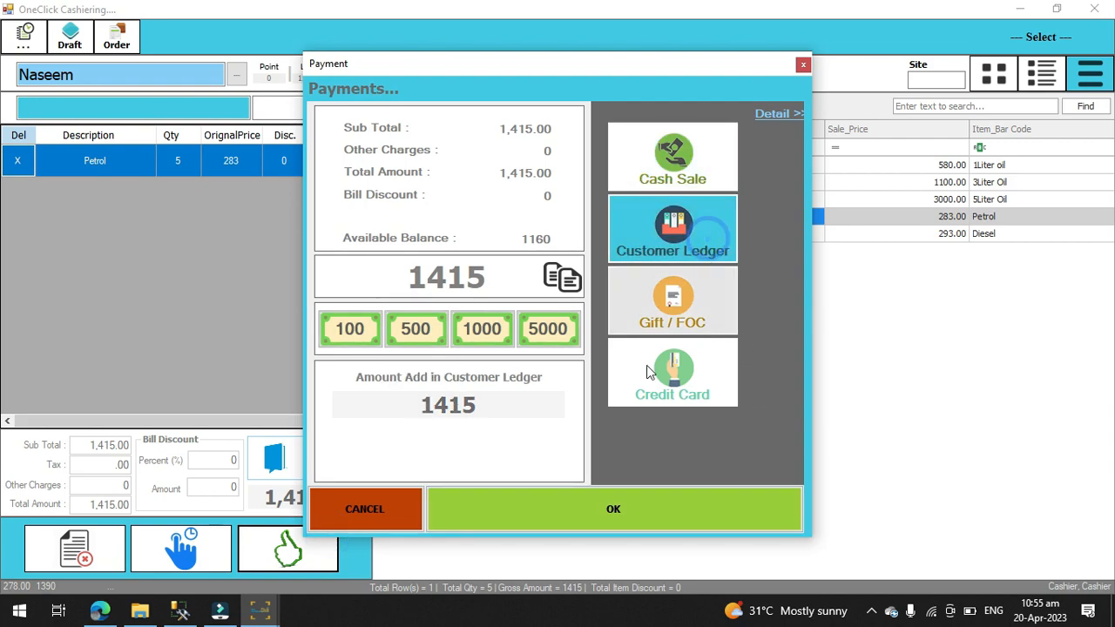
click(606, 511)
click(765, 375)
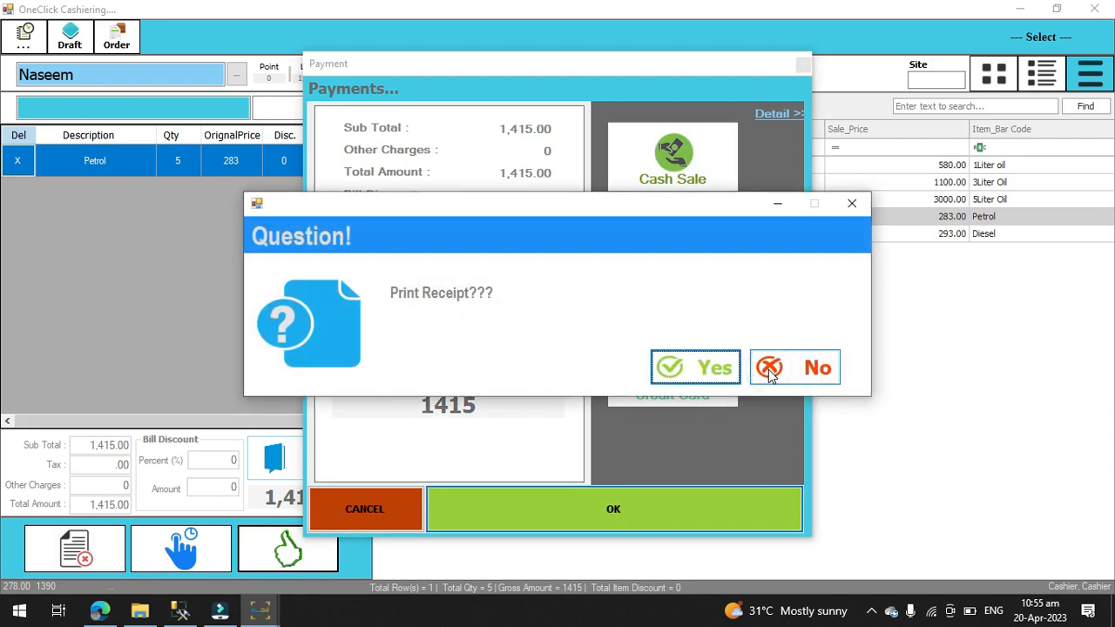
click(769, 373)
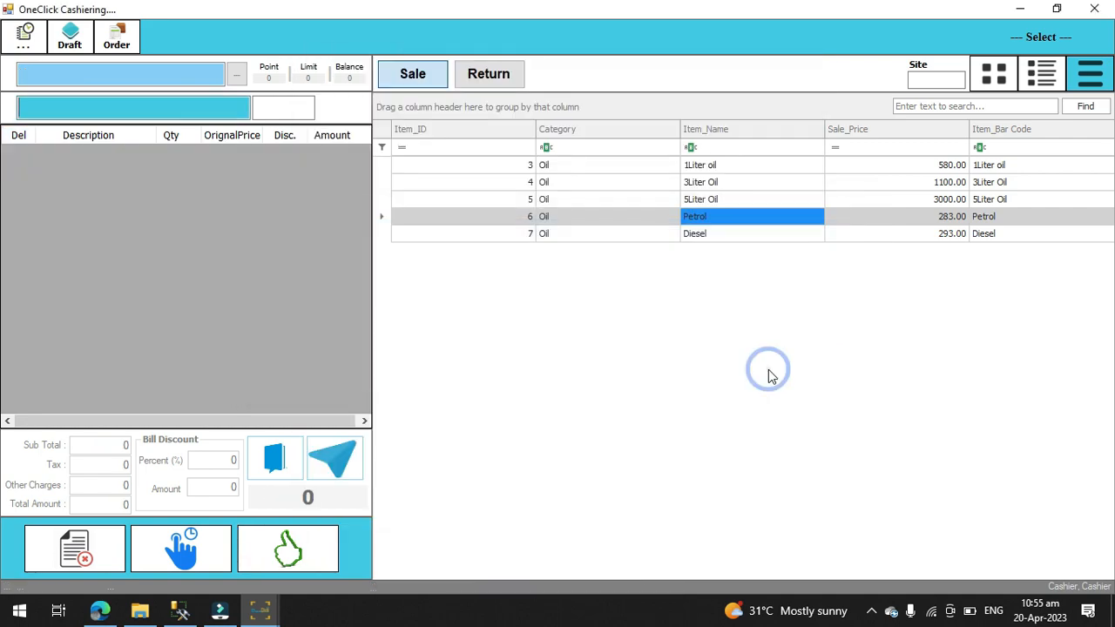
Step: Minimize the cashiering screen and open Stock Monitoring to review each item's available stock
click(1019, 9)
click(110, 53)
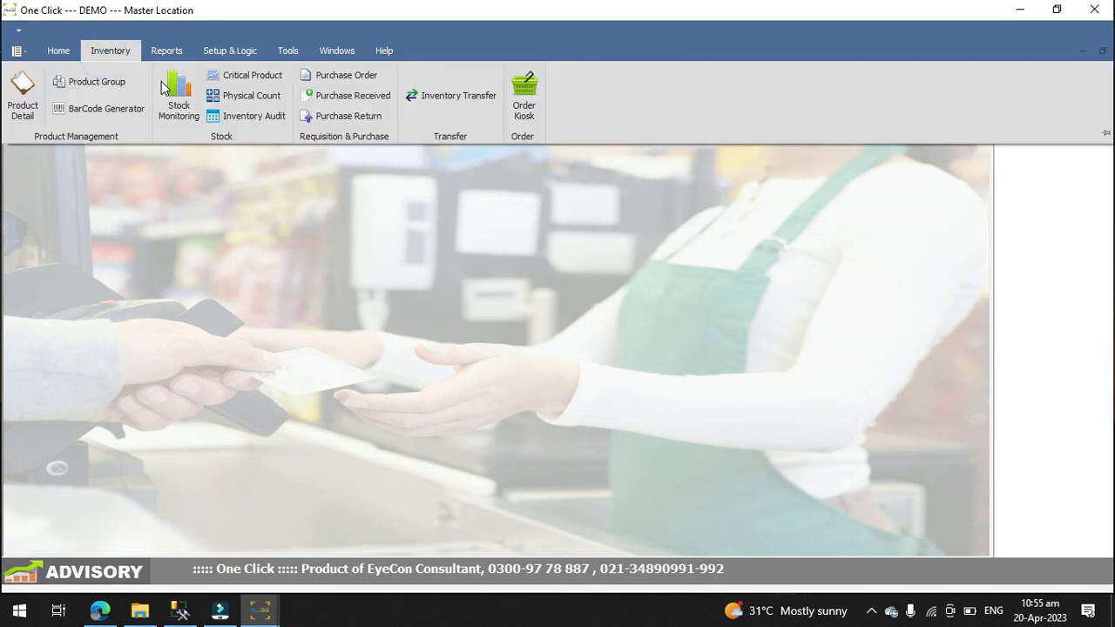
click(181, 104)
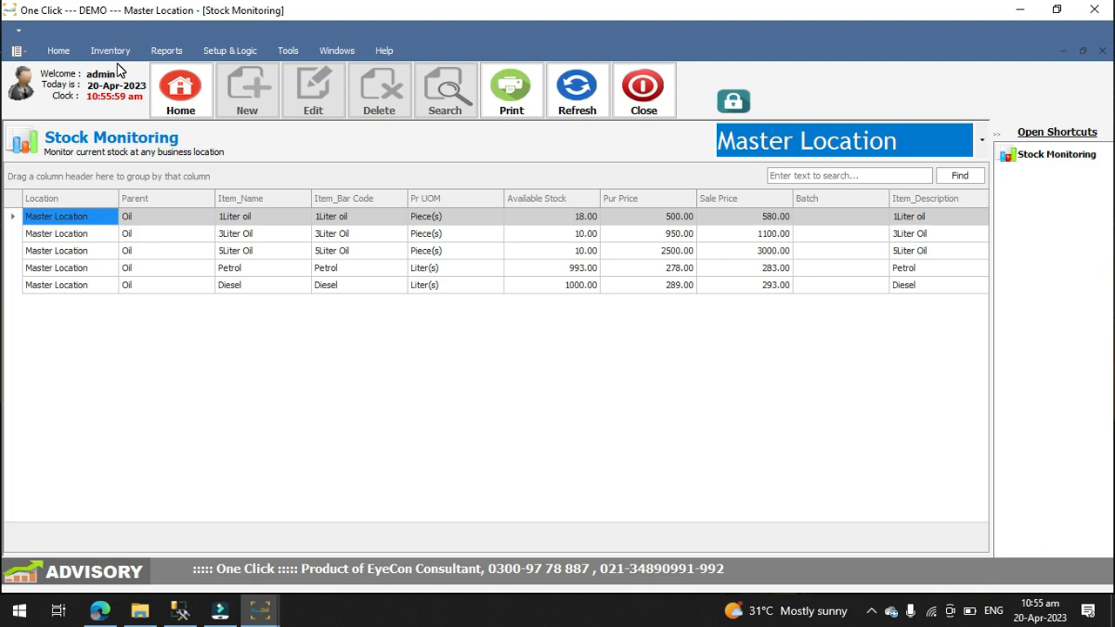
Step: Open the Petty Cash screen from the cashiering functions
click(79, 50)
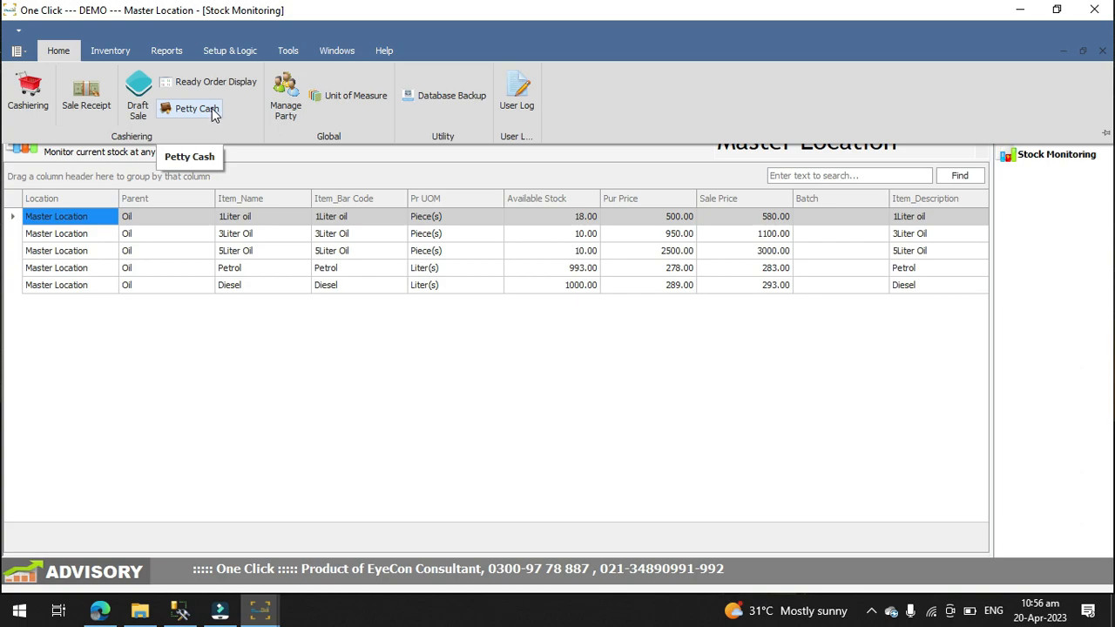
click(211, 110)
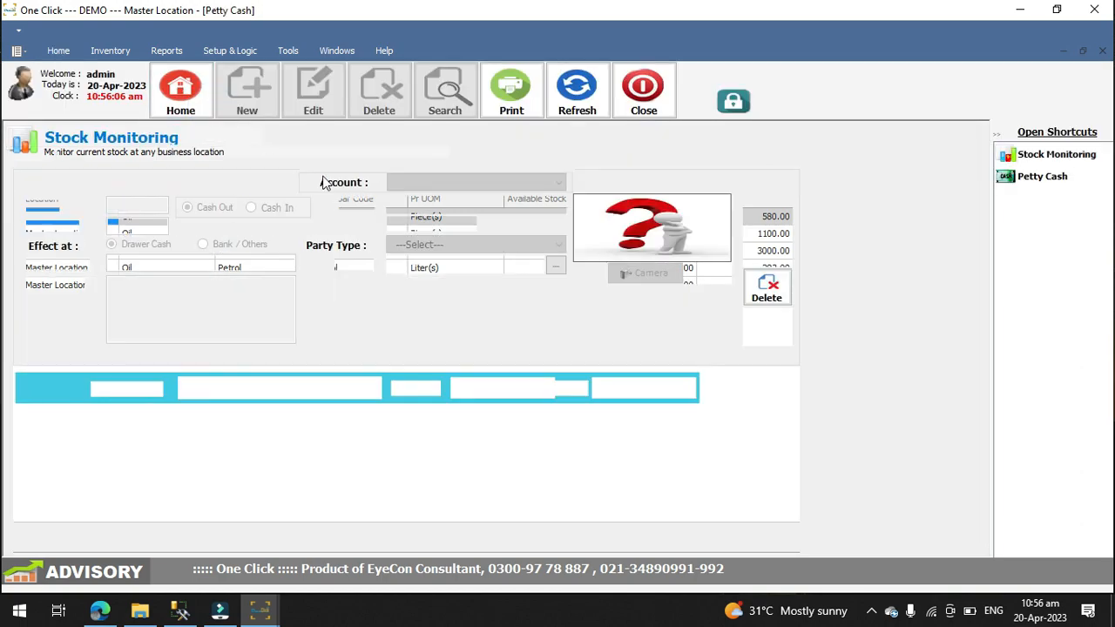
Step: Start a new cash-out petty cash transaction against a party, with the party type Supplier and ABC Enterprise as the party
click(767, 210)
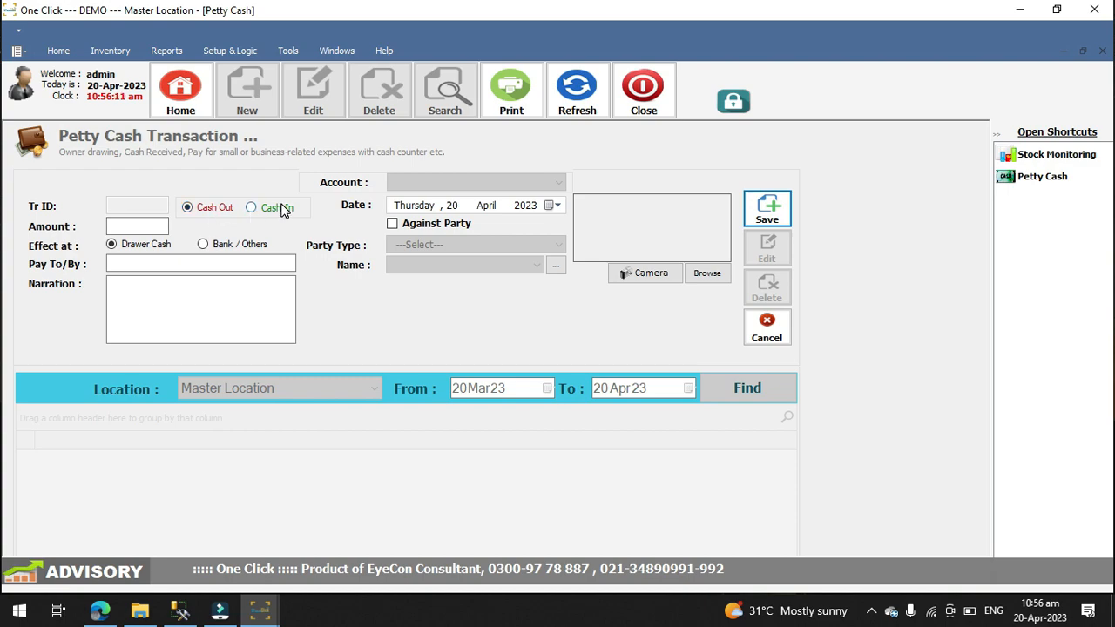
click(393, 224)
click(559, 245)
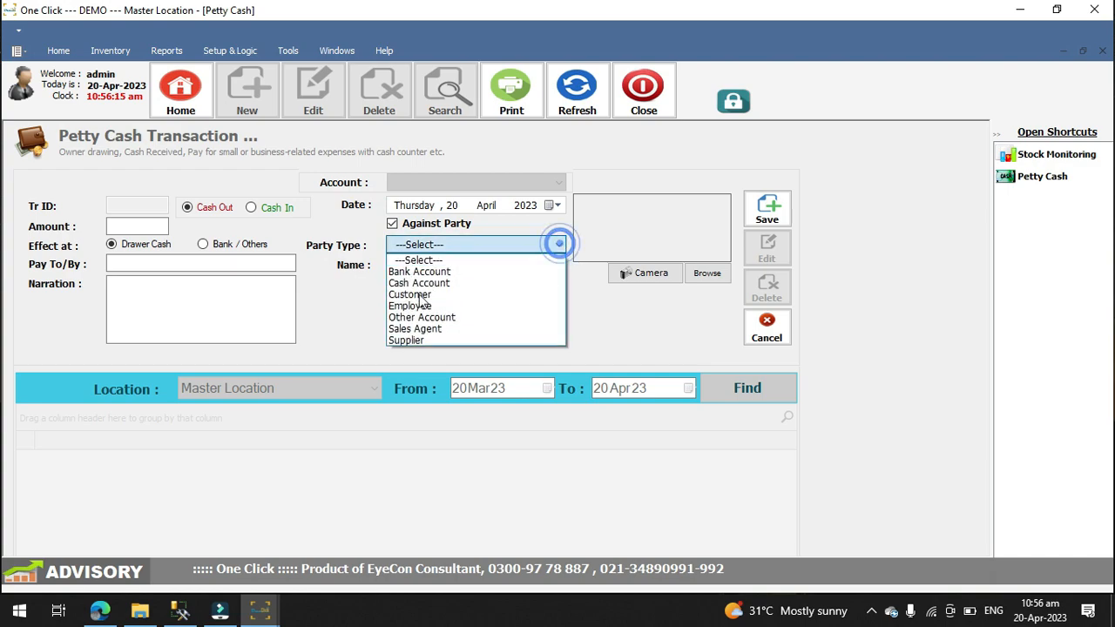
click(394, 341)
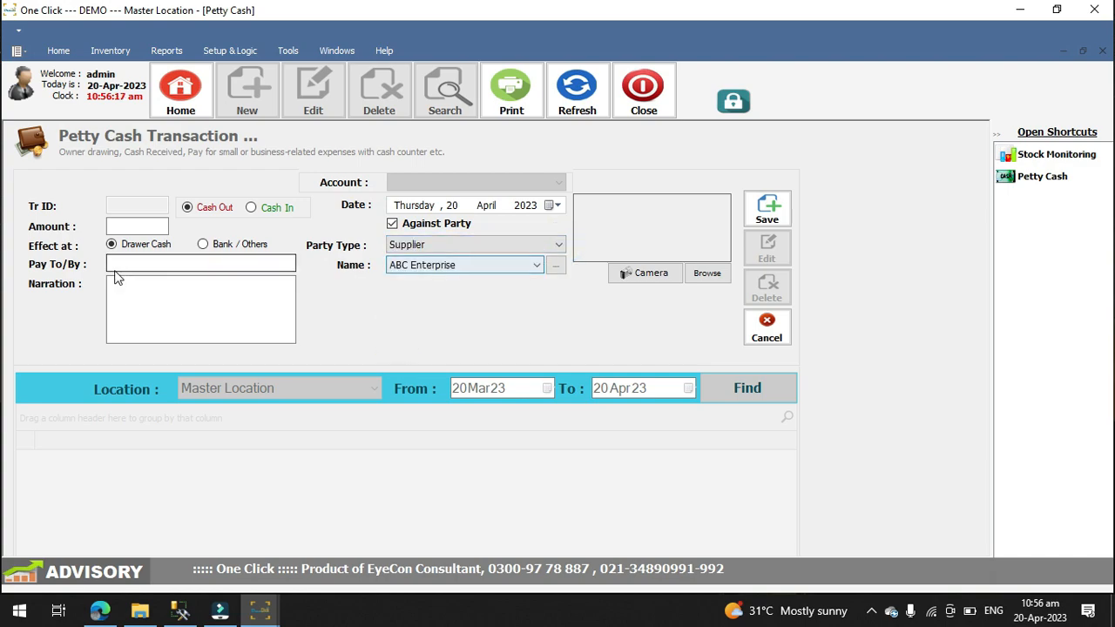
Step: Set the payment to Bank / Others for 20000, enter the payee's name and the narration "against purchase", save it and close Petty Cash
click(201, 246)
click(131, 227)
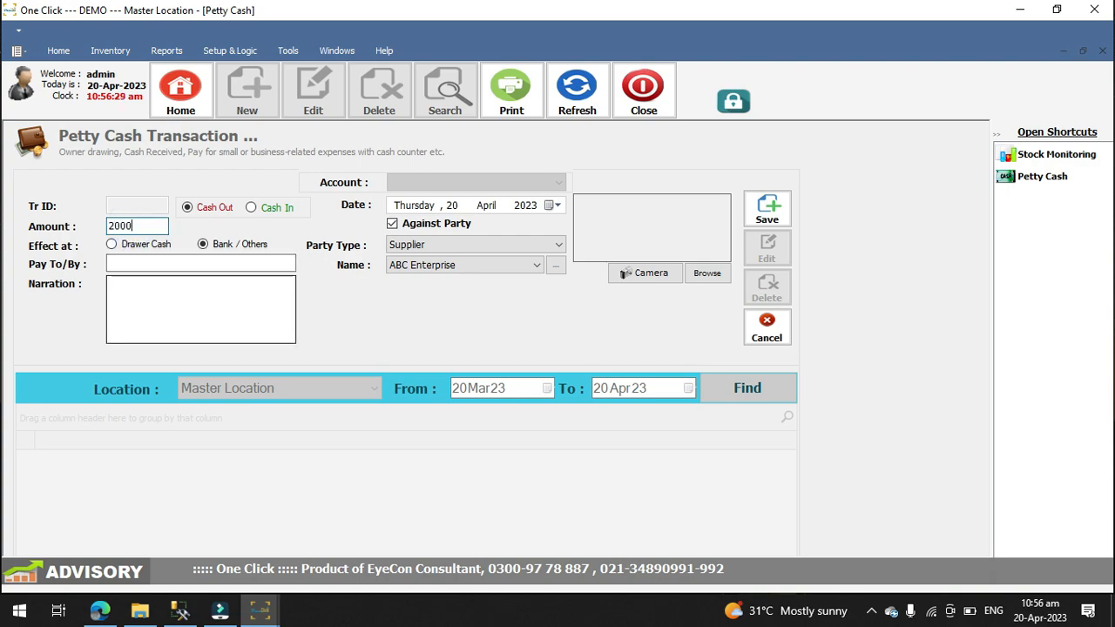
click(132, 264)
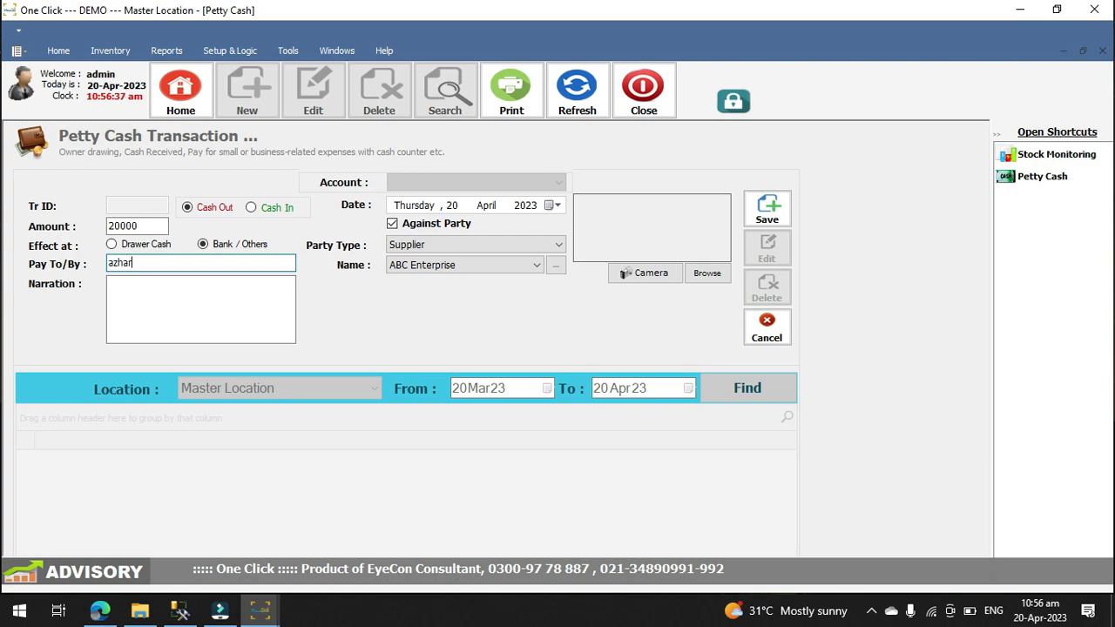
key(Tab)
click(133, 291)
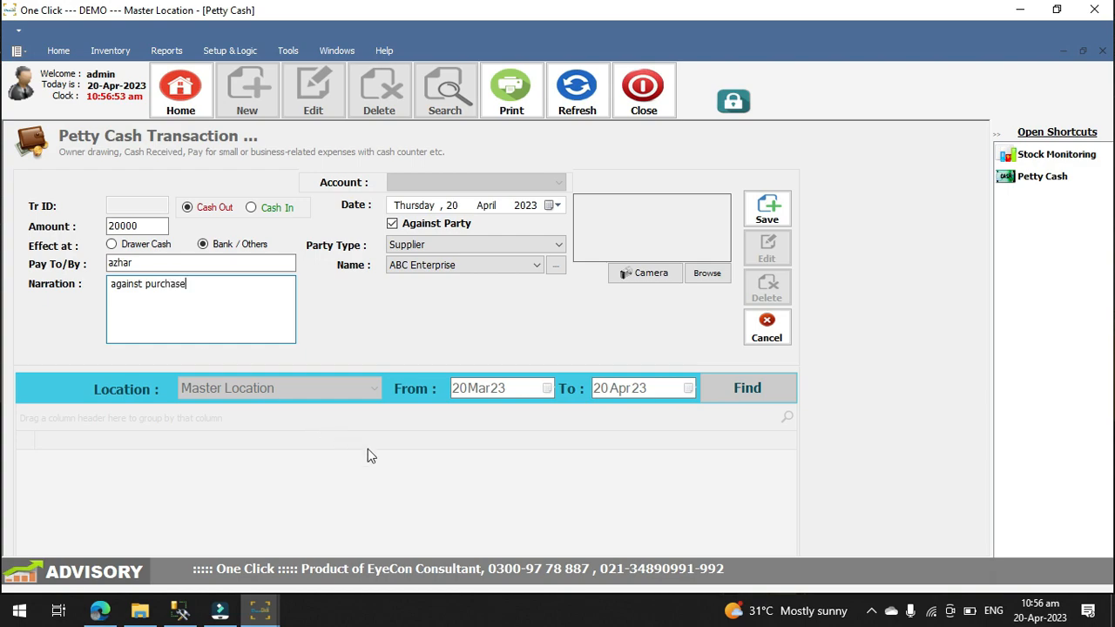
click(767, 211)
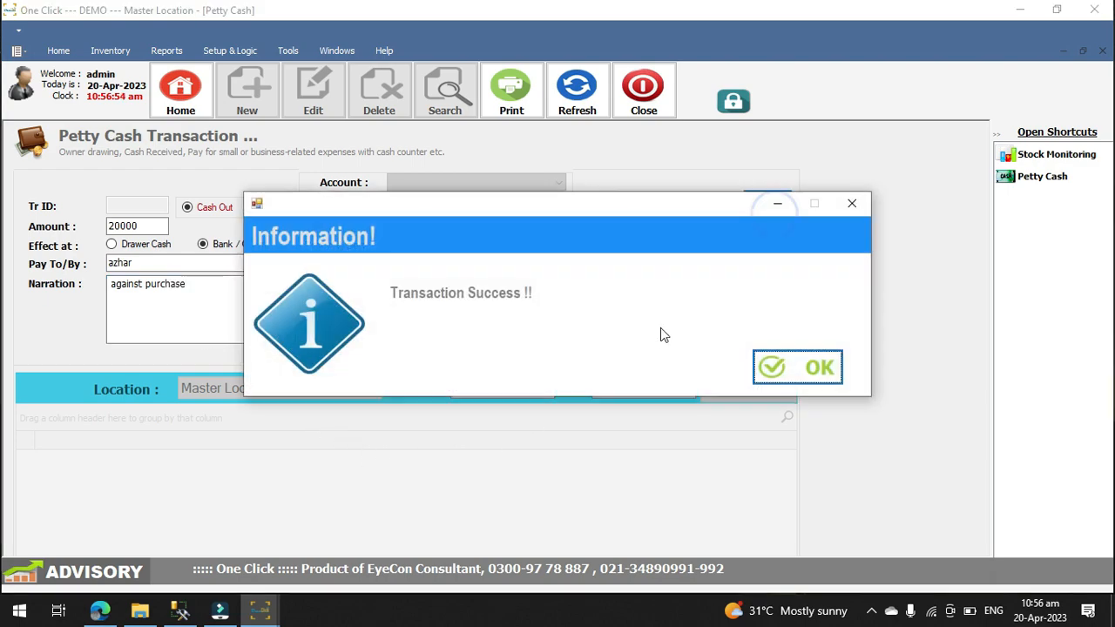
click(761, 373)
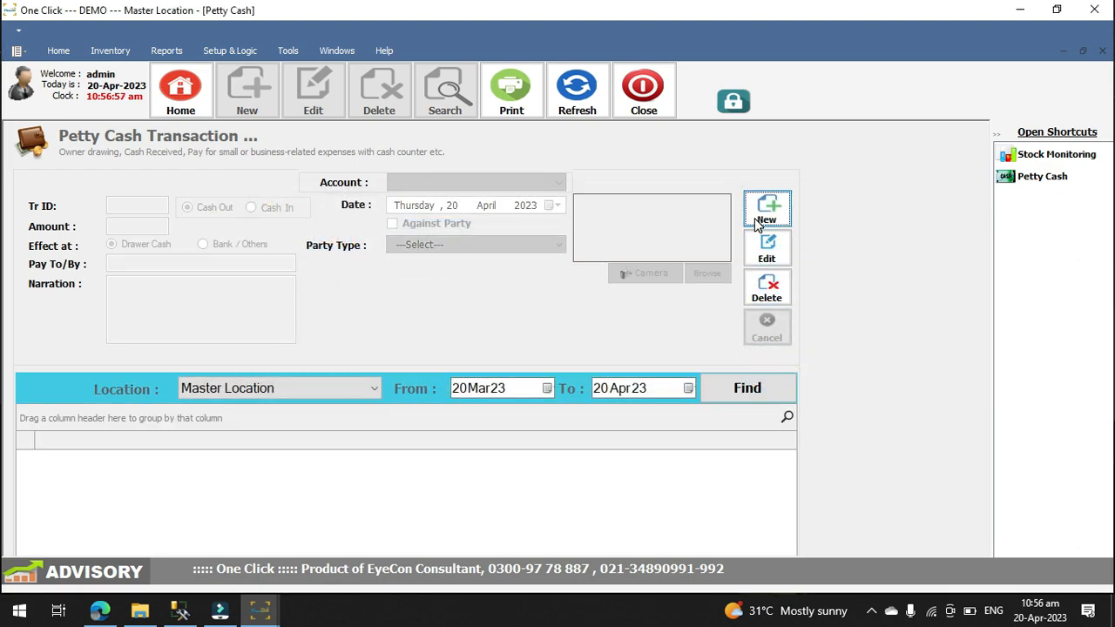
click(643, 101)
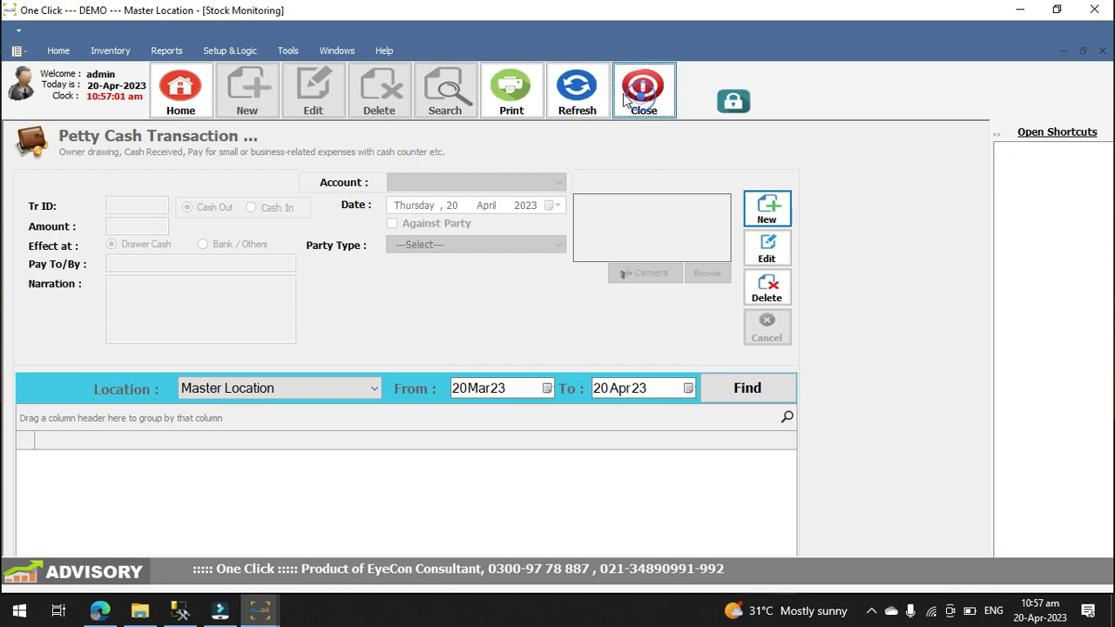
Step: Generate the General Ledger report for all suppliers for 20 April 2023, review it and close it
click(157, 52)
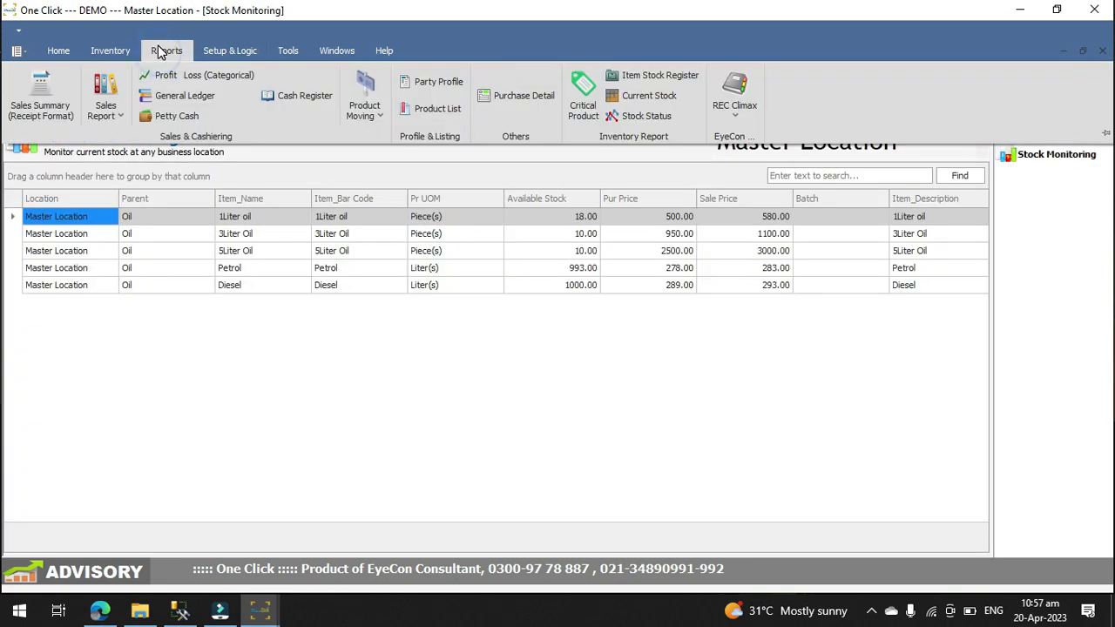
click(179, 94)
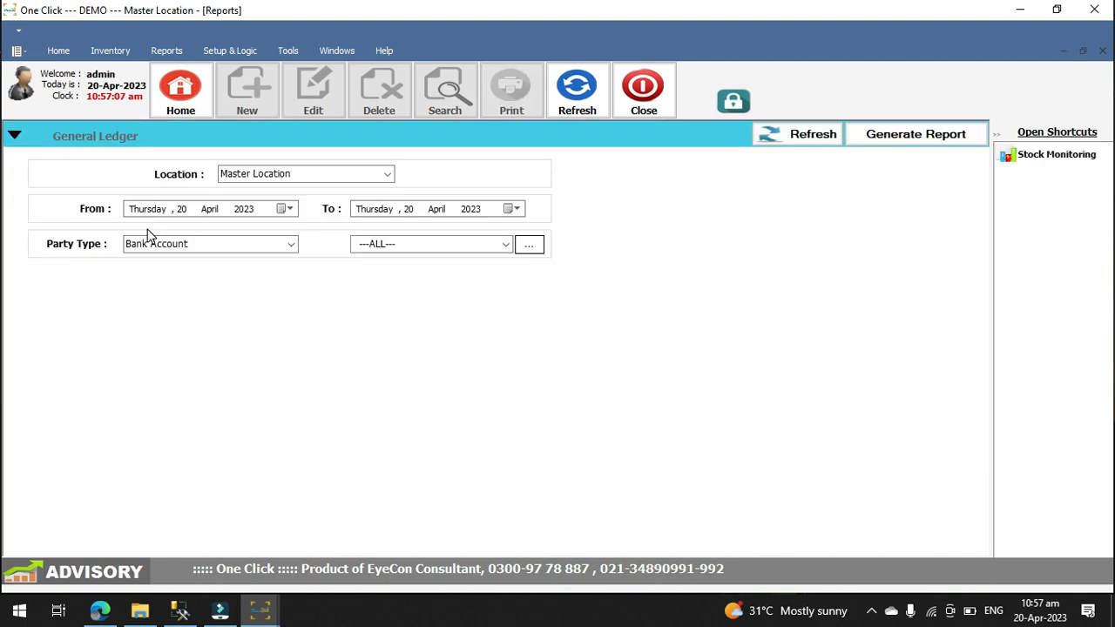
click(285, 248)
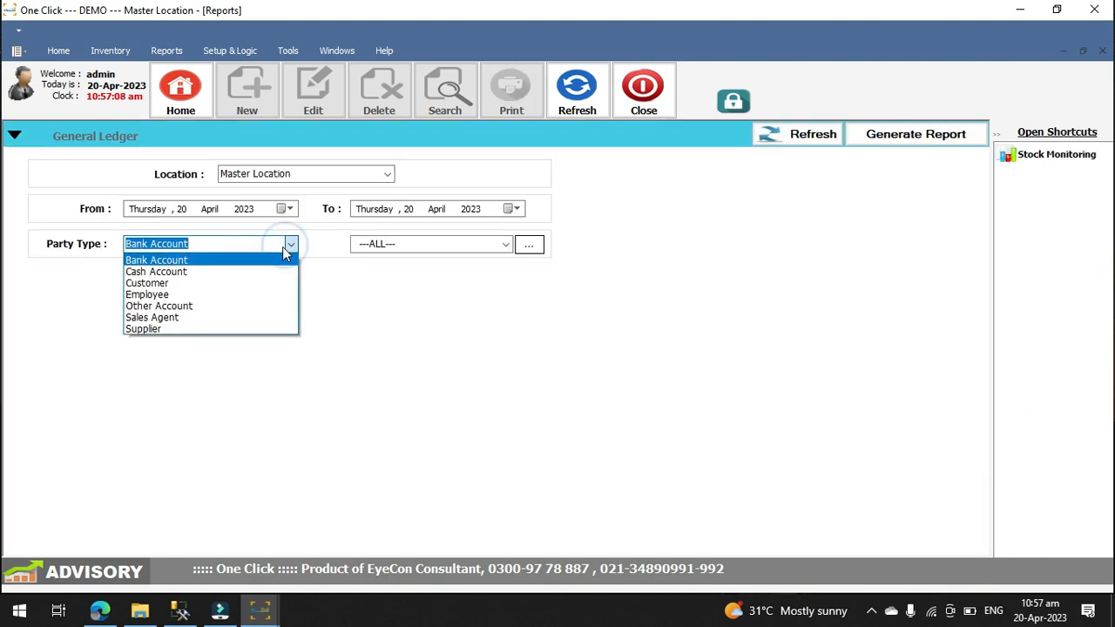
click(186, 328)
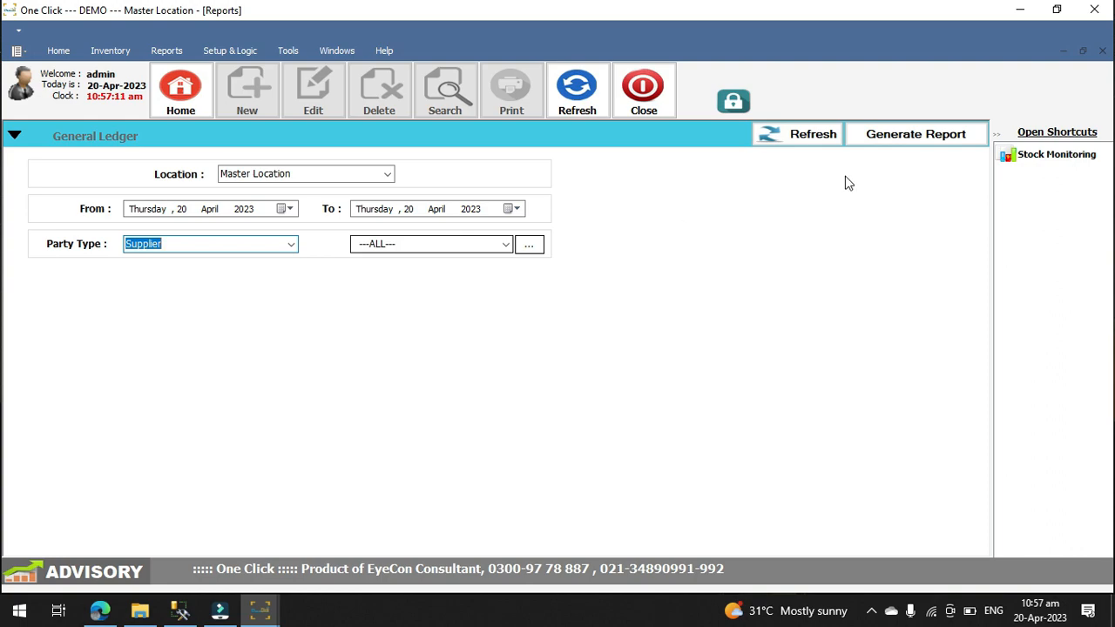
click(898, 134)
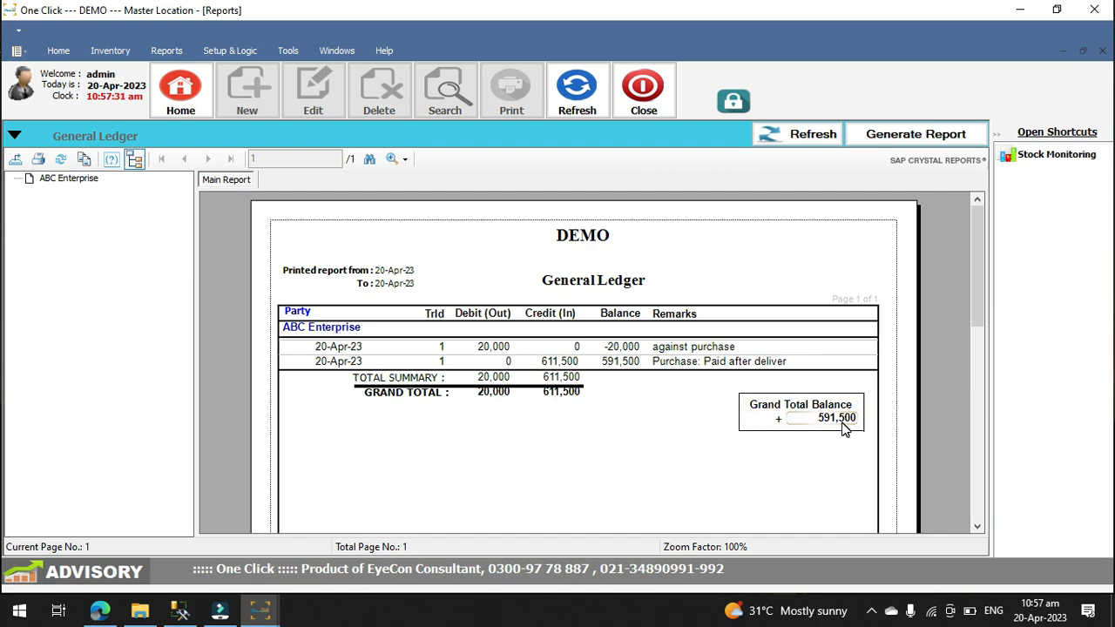
click(654, 103)
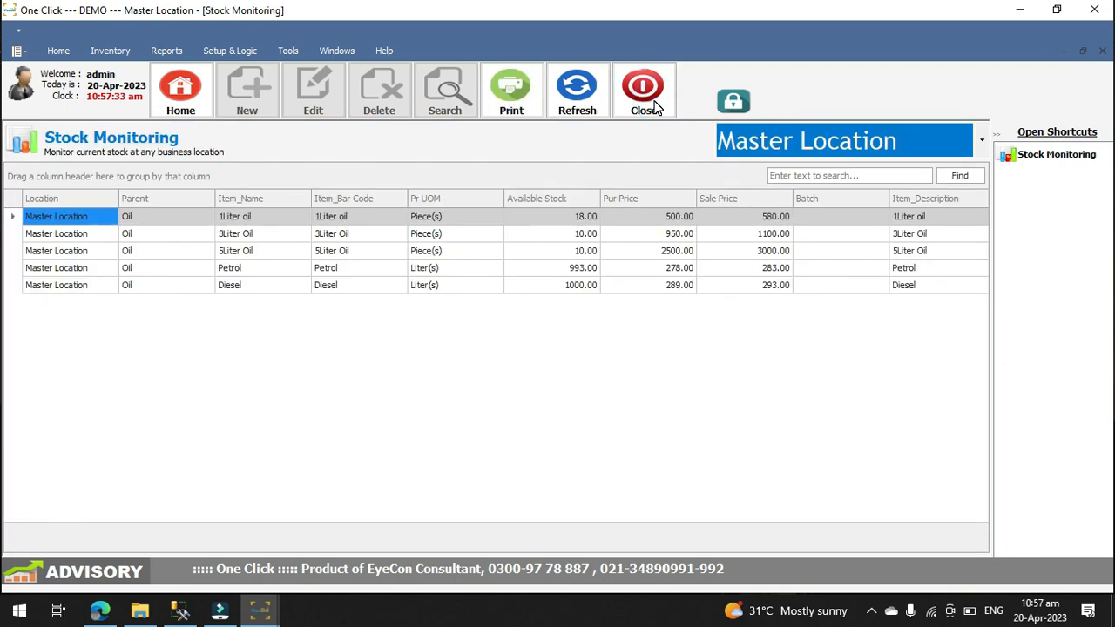
Step: Reopen Petty Cash and start a Cash In transaction against a party of type Customer, choosing the customer who has the credit sales
click(96, 48)
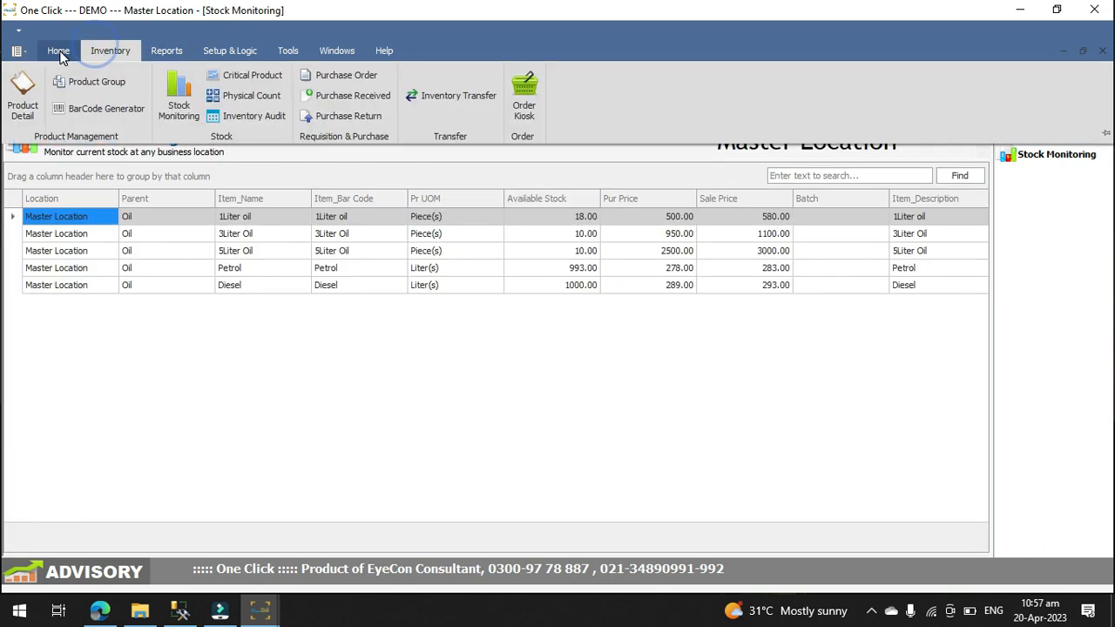
click(58, 52)
click(209, 108)
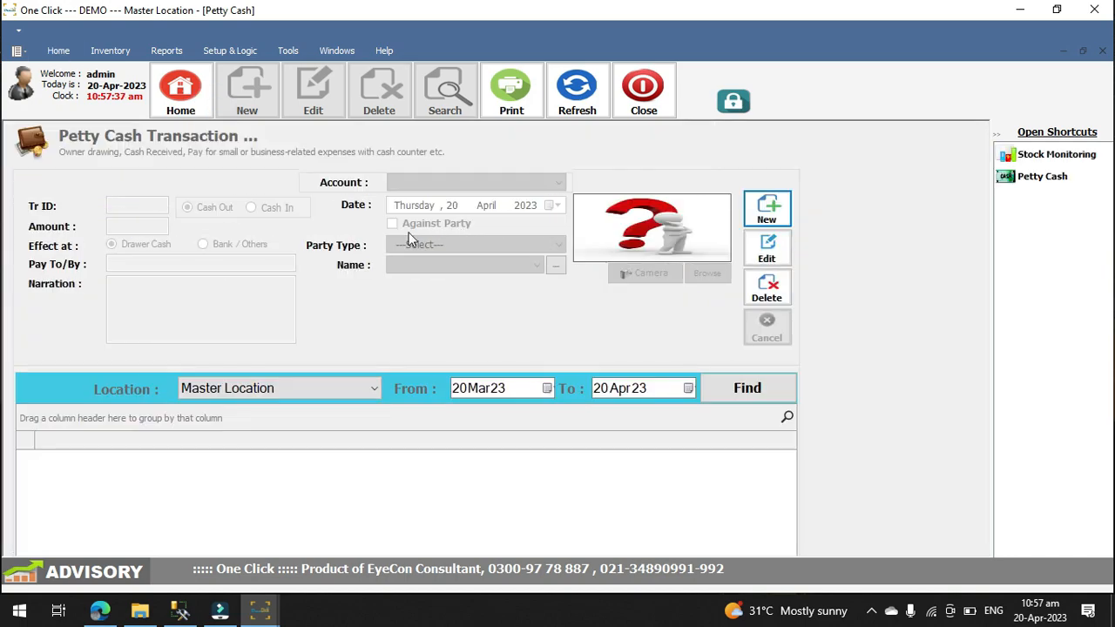
click(767, 209)
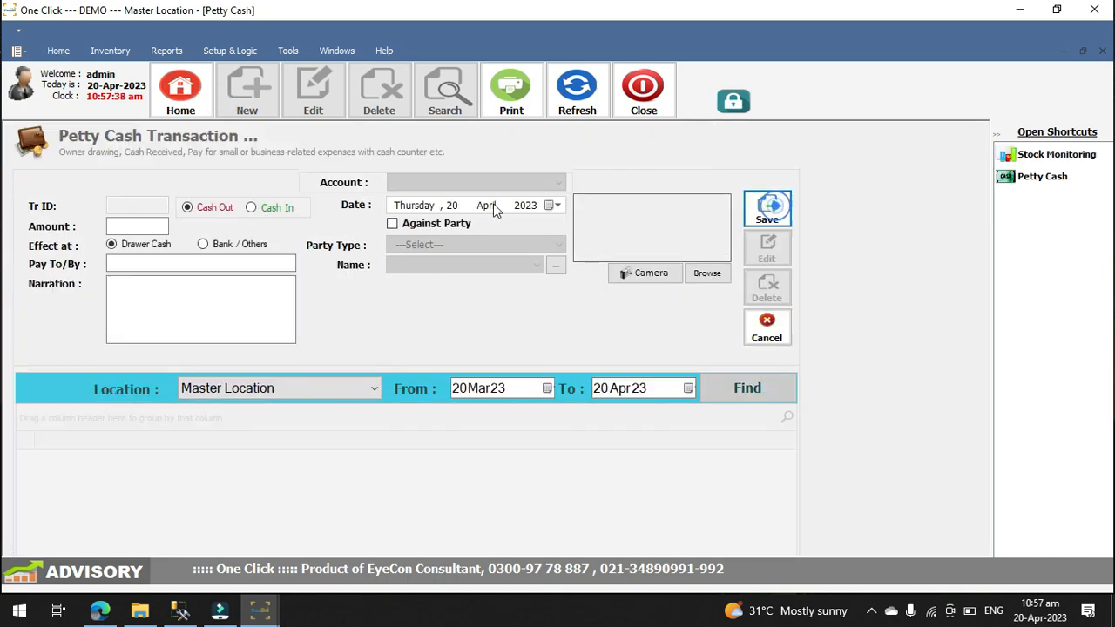
click(252, 207)
click(392, 224)
click(555, 245)
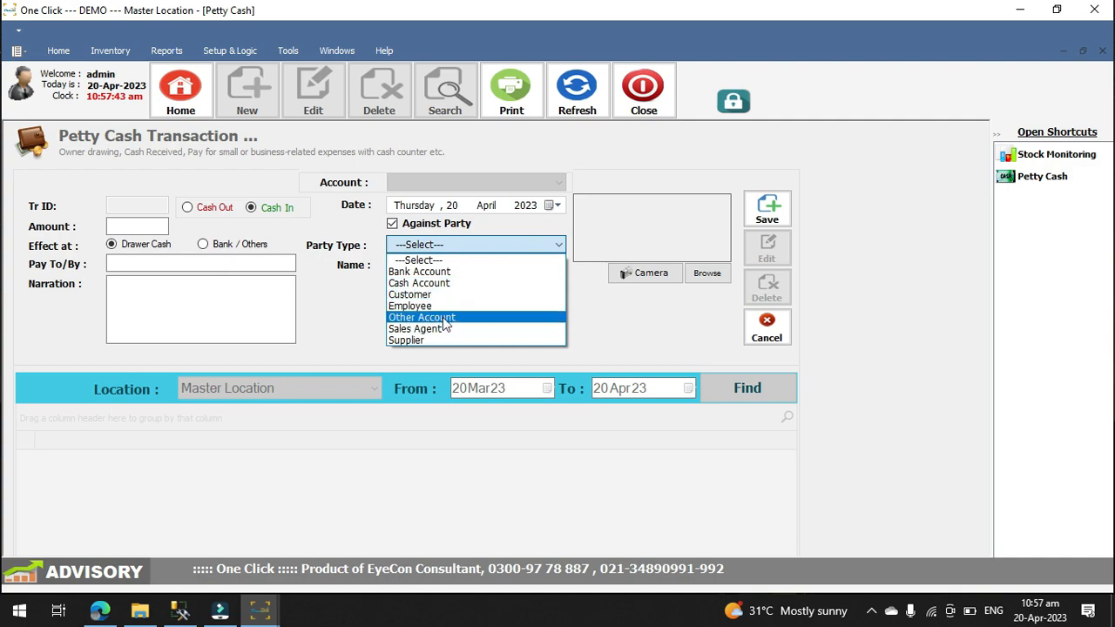
click(485, 295)
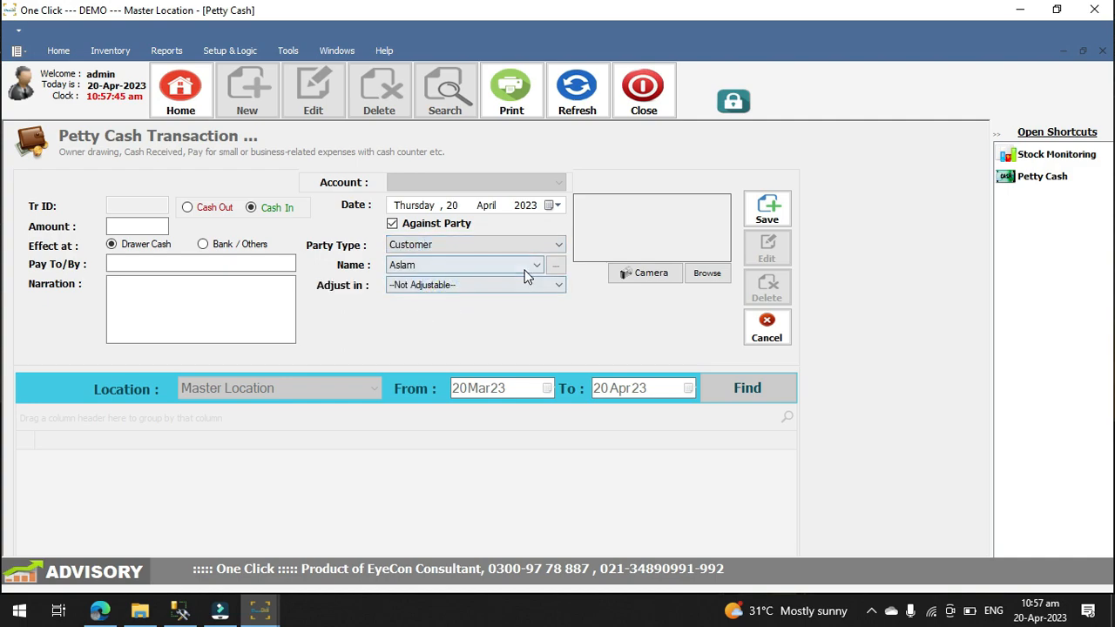
click(537, 265)
click(486, 291)
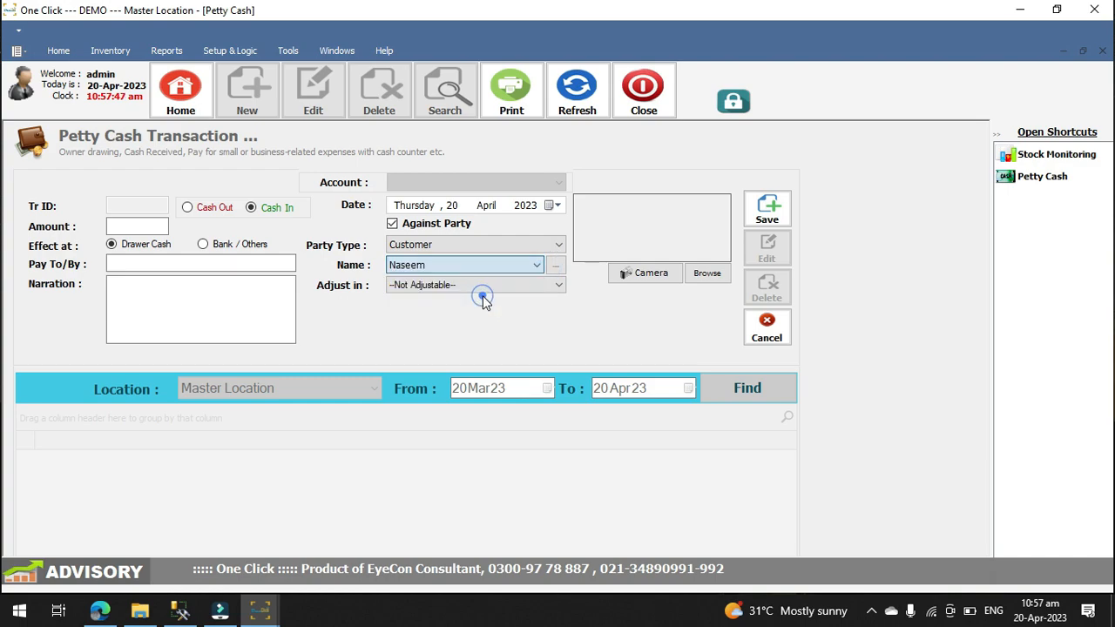
Step: Adjust the receipt in Pending Invoice and pick the customer's invoice with the 1160 balance
click(536, 293)
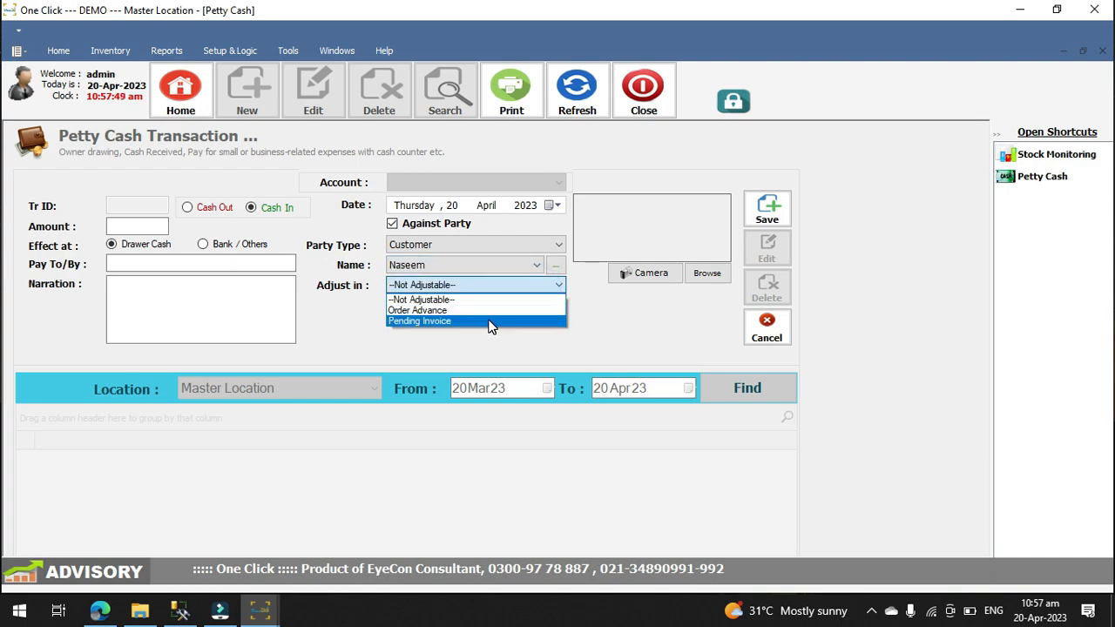
click(492, 322)
click(536, 319)
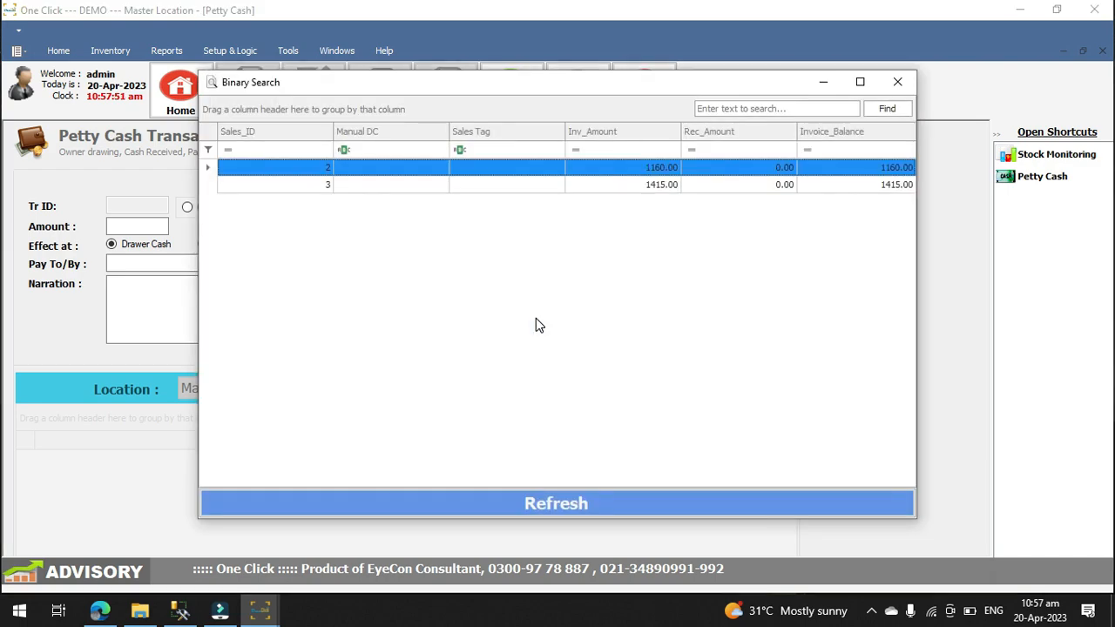
double_click(470, 168)
Step: Set the received amount to 700, enter the payer's name and save the cash-in transaction
click(145, 264)
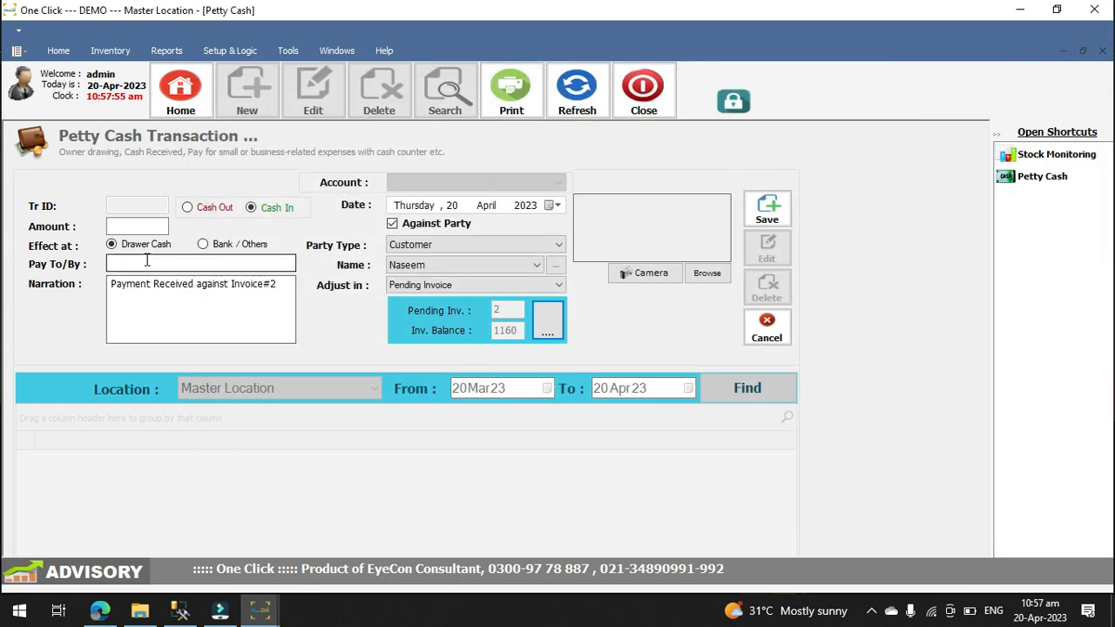
click(135, 223)
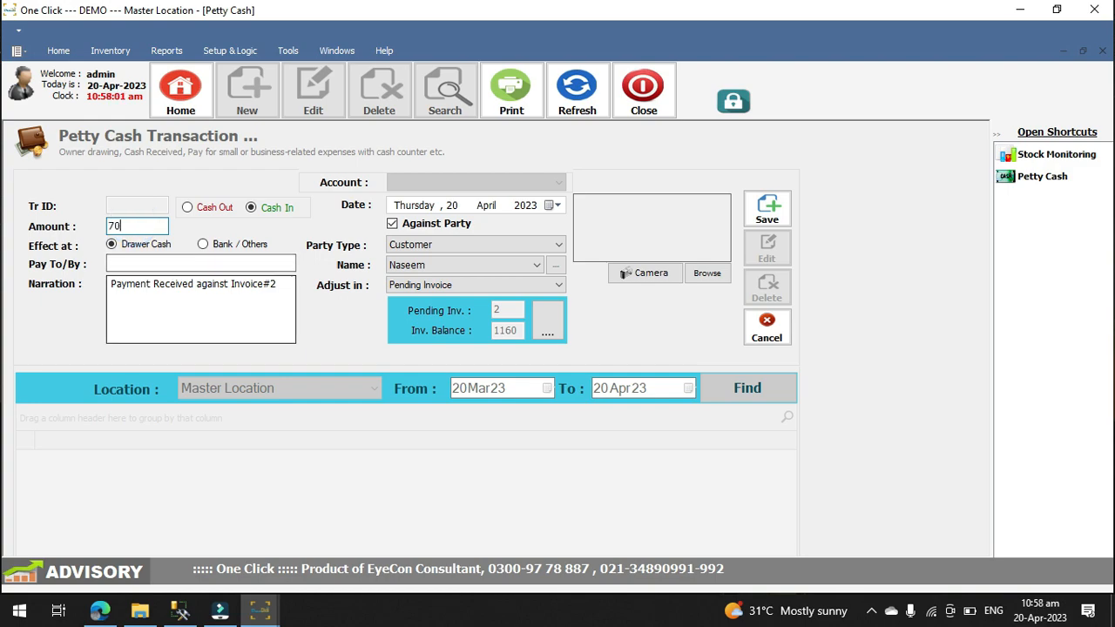
click(121, 263)
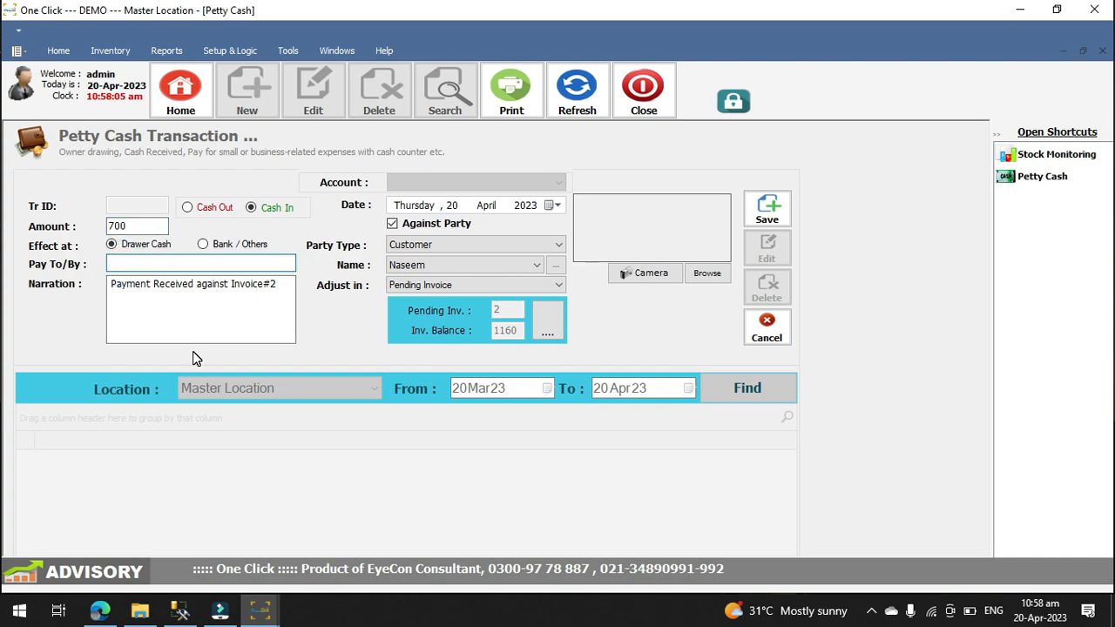
text(naseem)
click(764, 209)
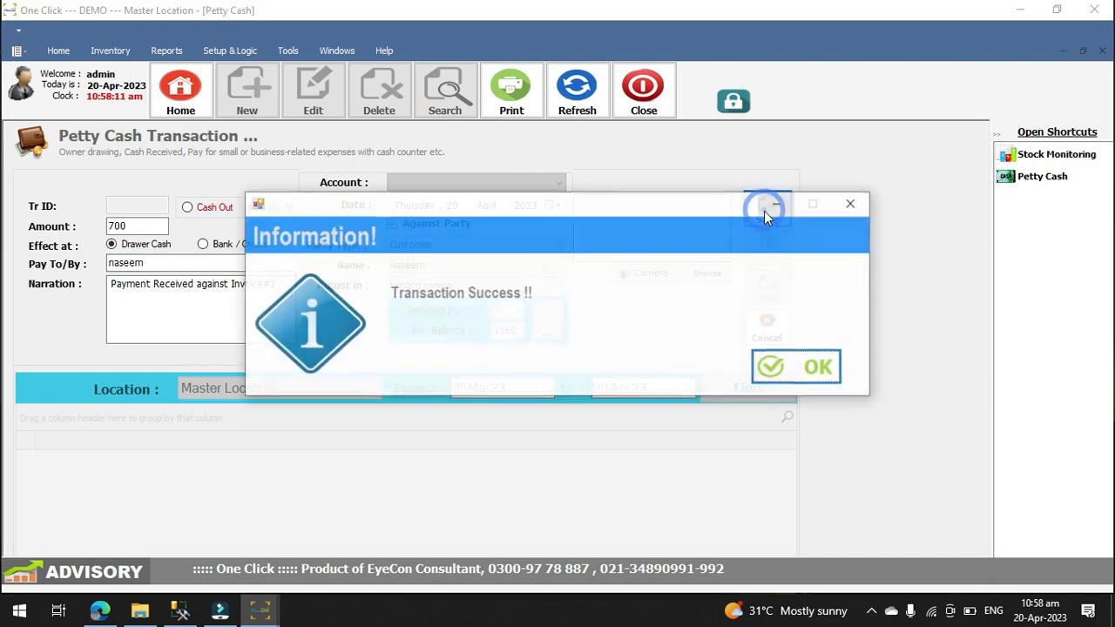
click(795, 369)
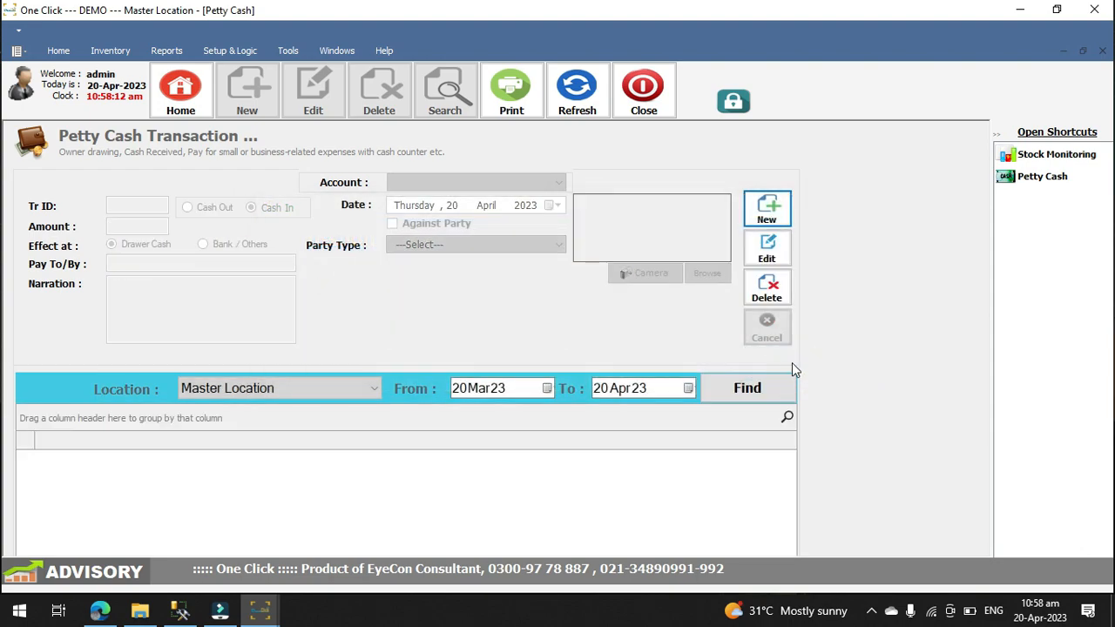
Step: Generate the General Ledger report for all customers for 20 April 2023, review it and close it
click(162, 51)
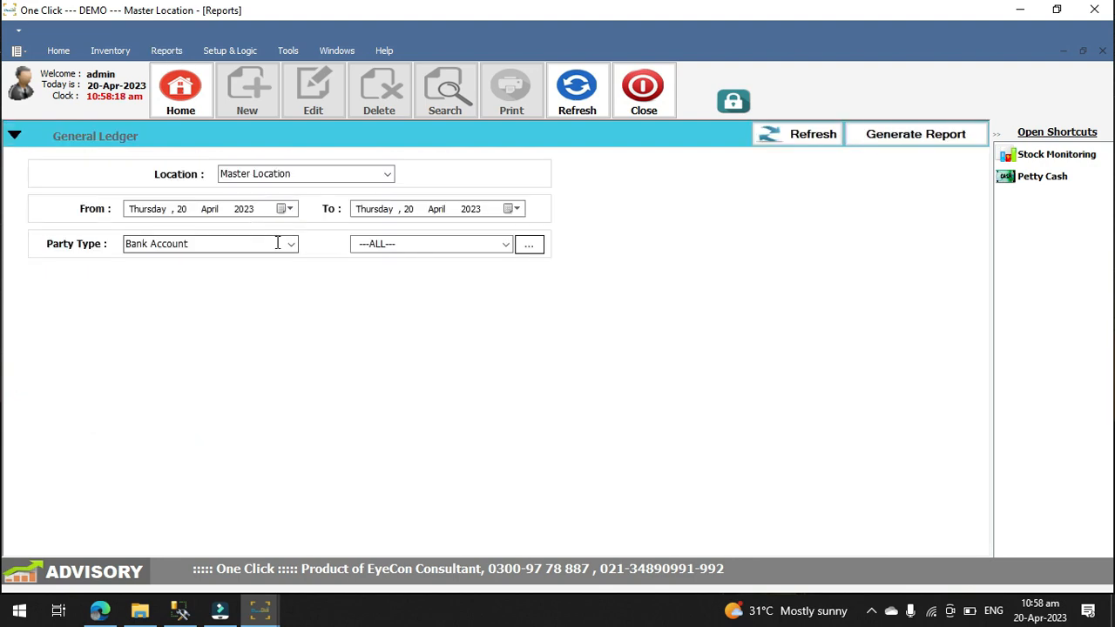
click(291, 244)
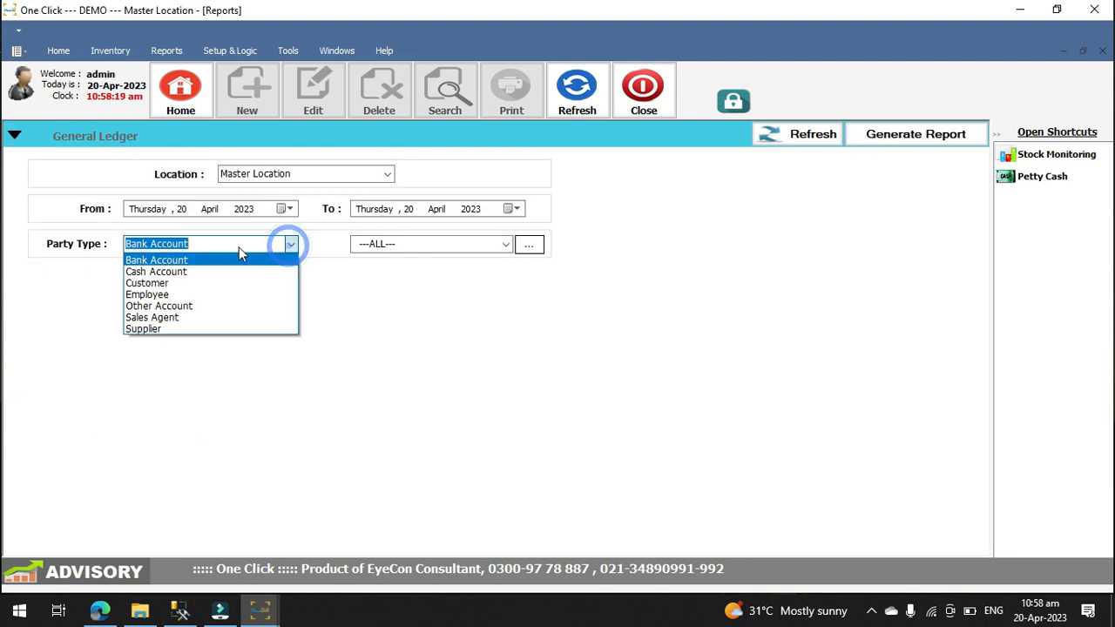
click(184, 283)
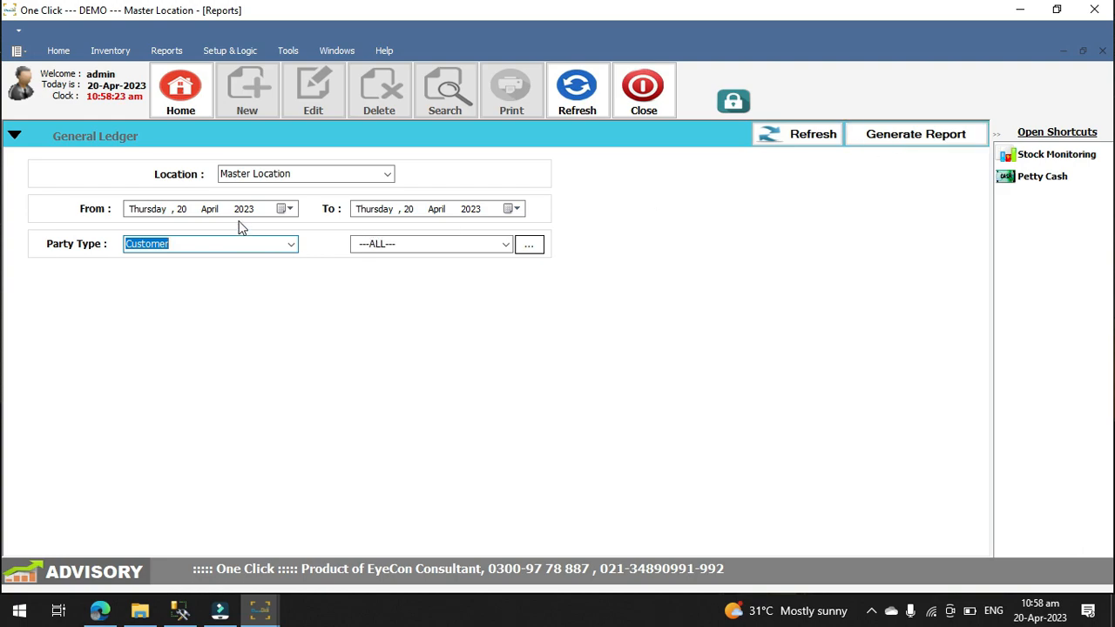
click(885, 143)
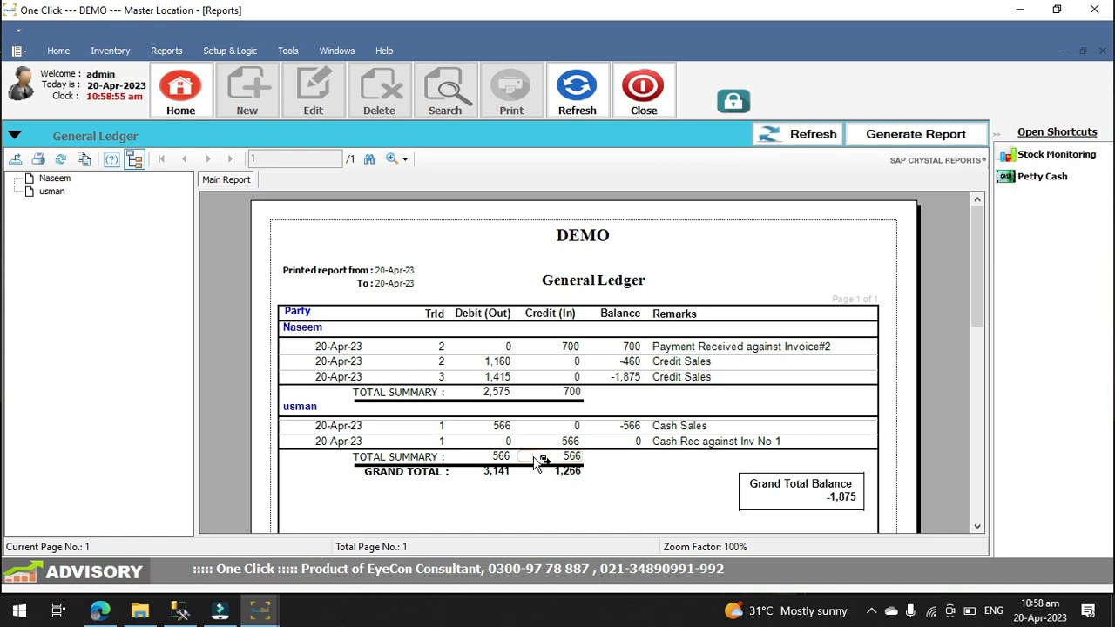
click(644, 87)
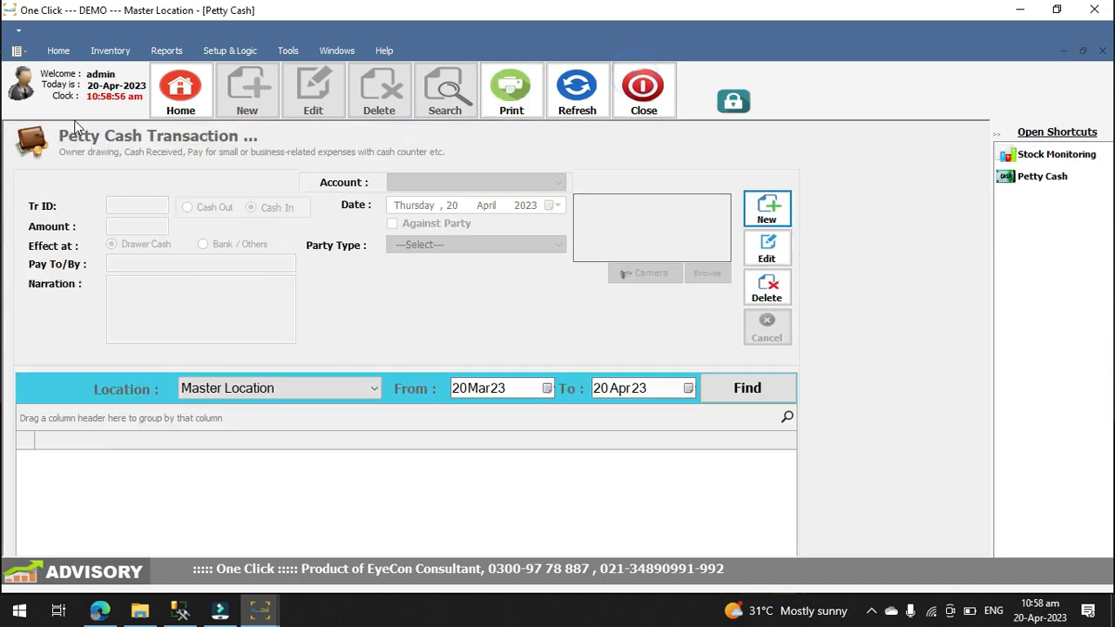
Step: Generate the Sales Summary (Receipt Format) report in Summary mode for all customers for 20 April 2023
click(154, 53)
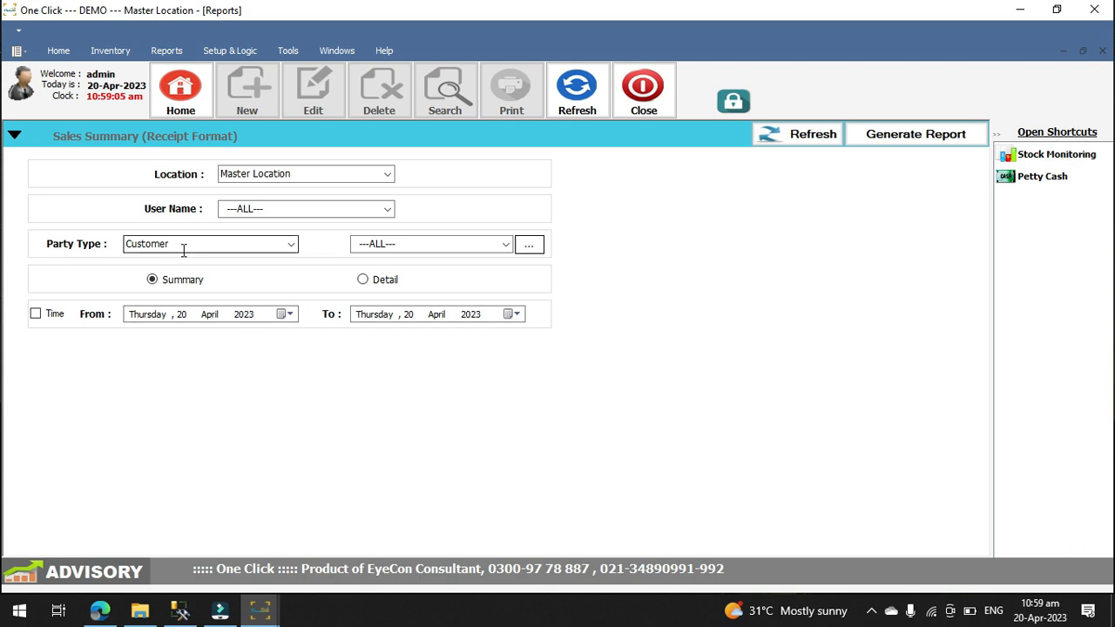
click(871, 136)
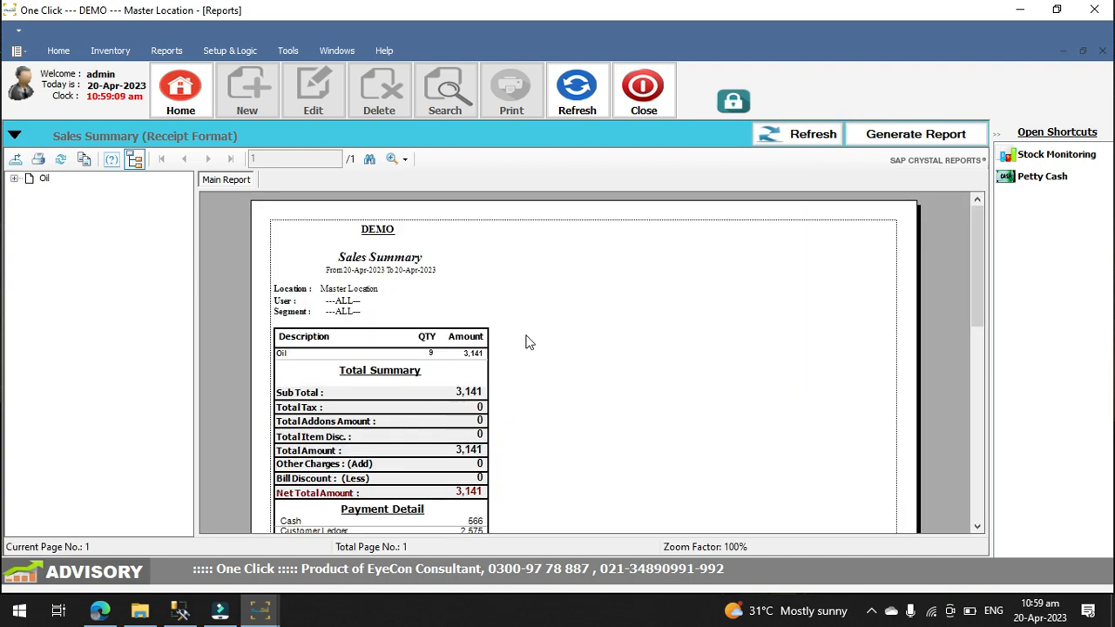
Step: Review the generated sales summary through its totals, Payment Detail and PettyCash Detail sections
scroll(451, 380, down, 3)
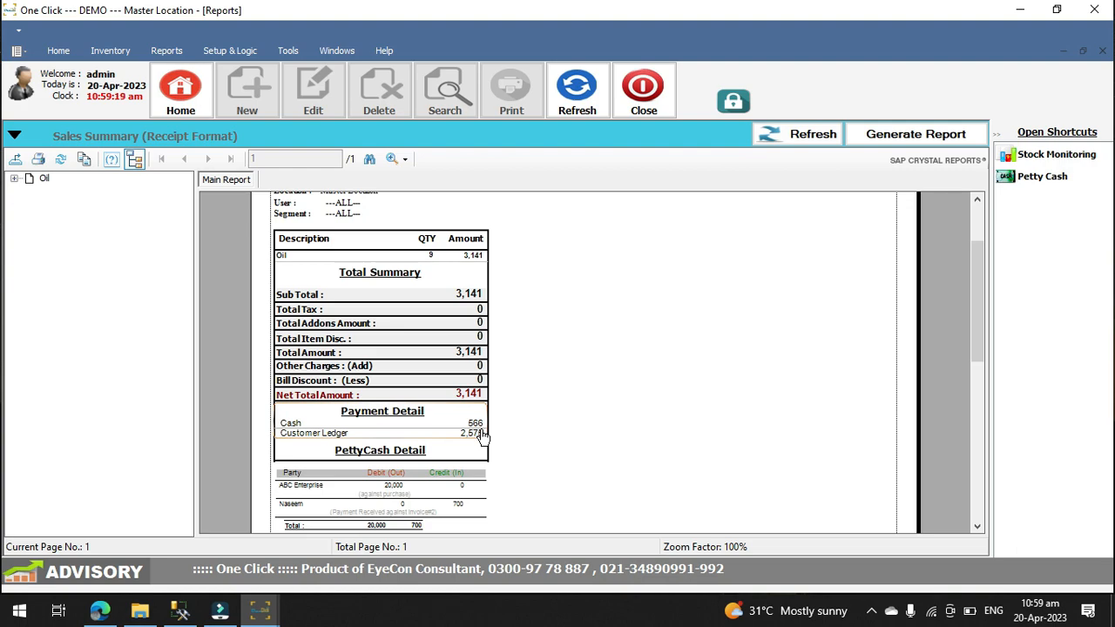
scroll(475, 443, down, 2)
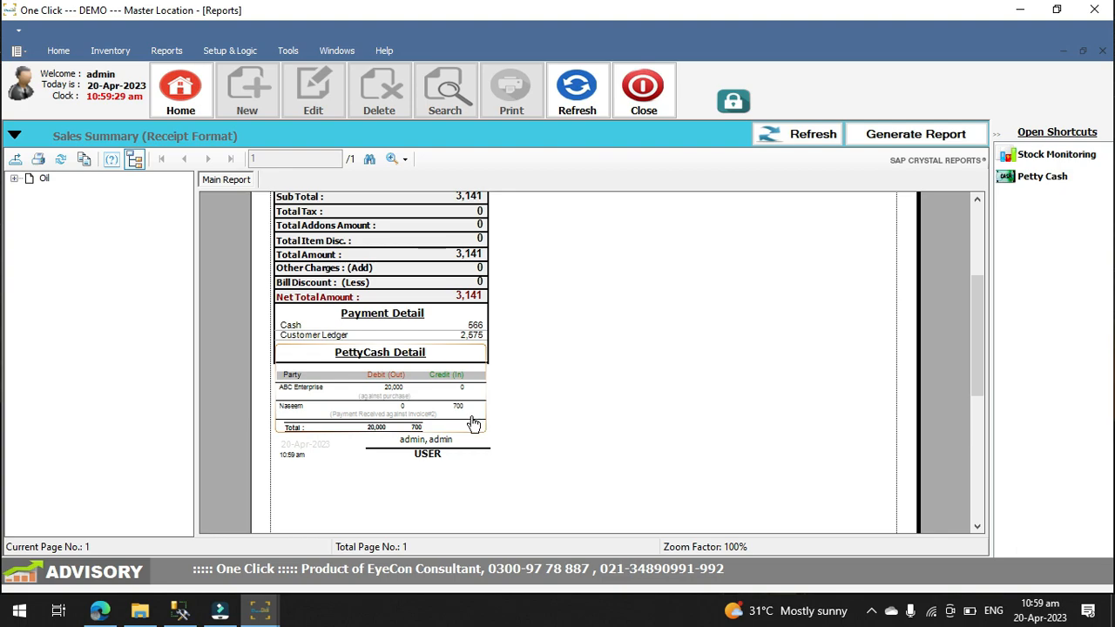
scroll(474, 423, up, 5)
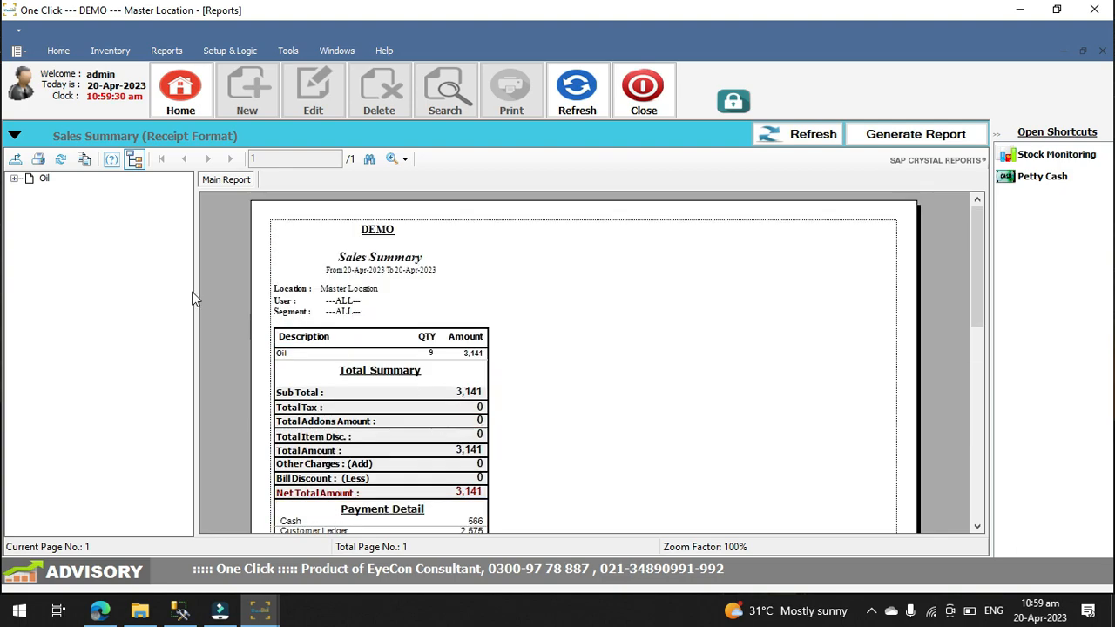
Step: Regenerate the Sales Summary (Receipt Format) report in Detail mode, review it through the petty cash section and close it
click(14, 138)
click(375, 281)
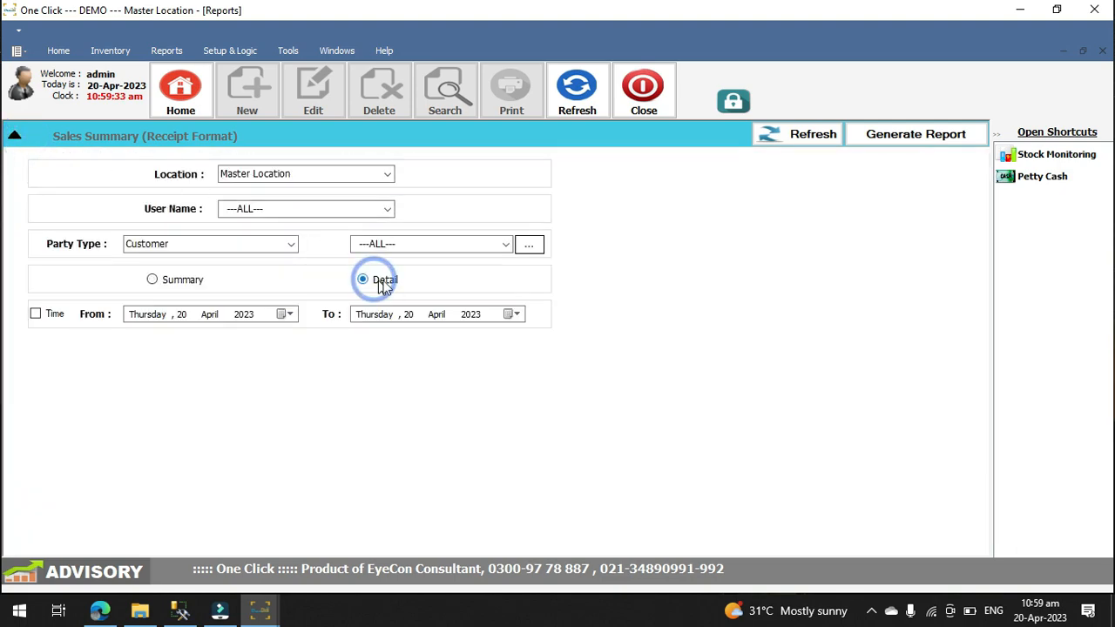
click(880, 142)
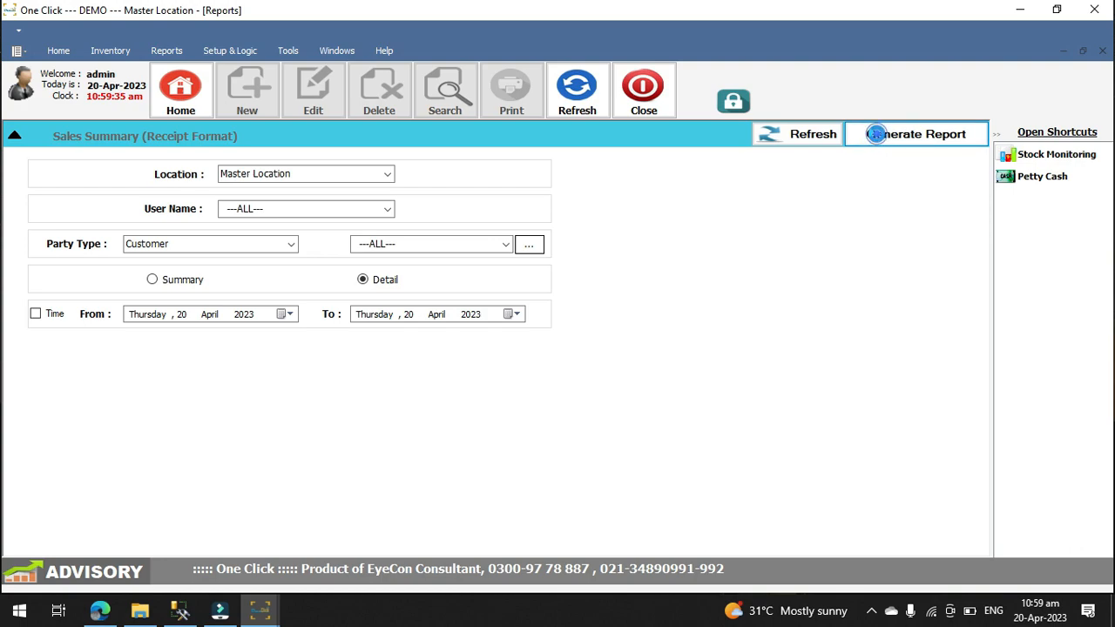
scroll(575, 299, down, 1)
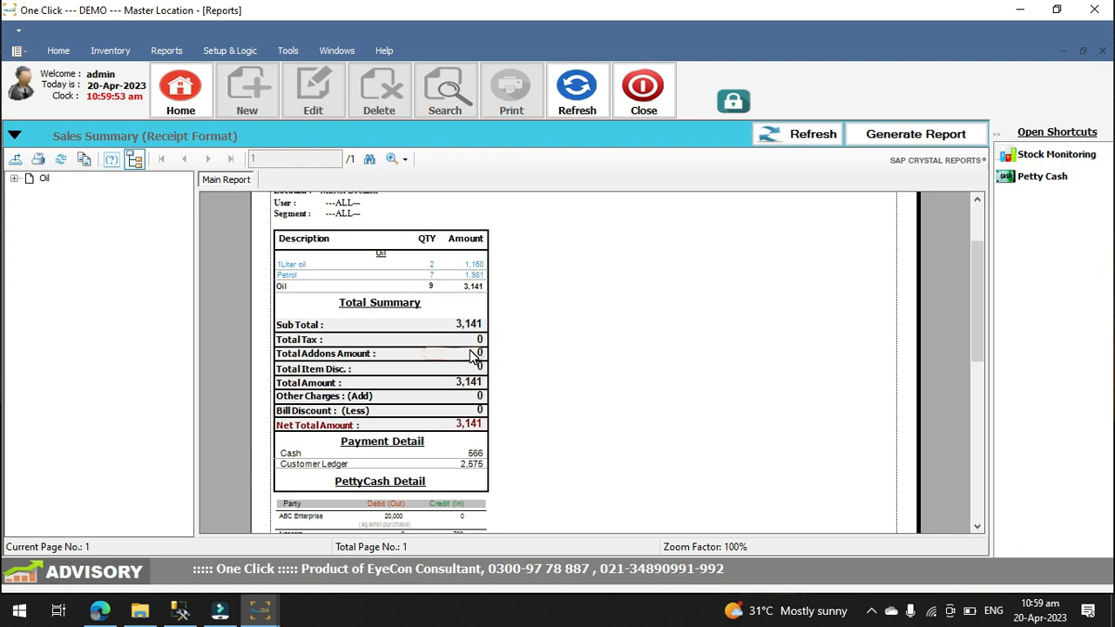
scroll(475, 472, down, 3)
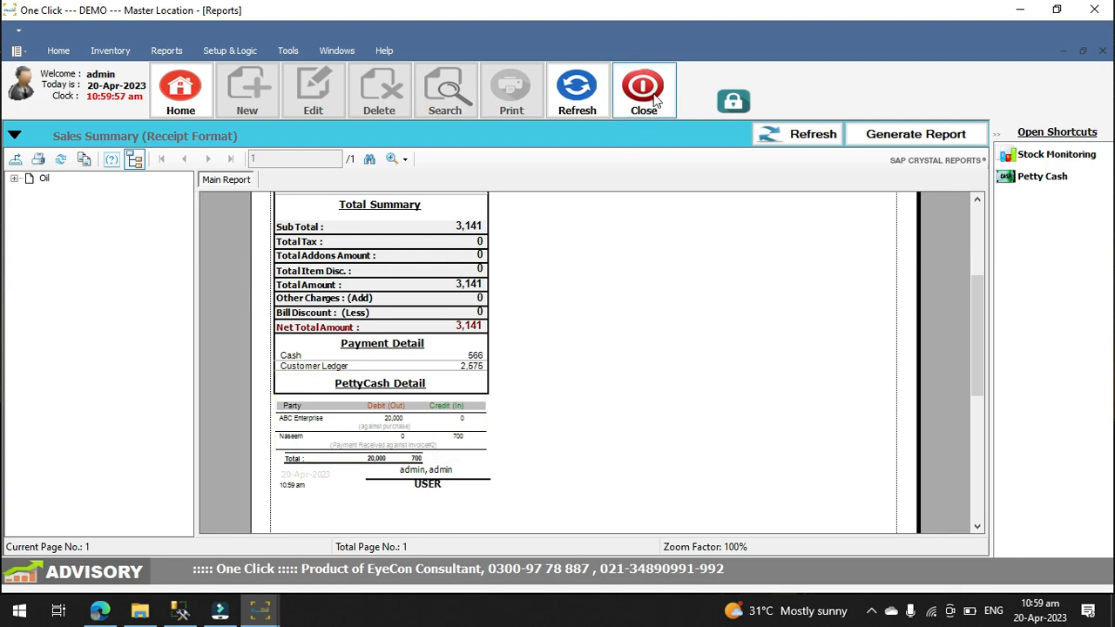
click(655, 97)
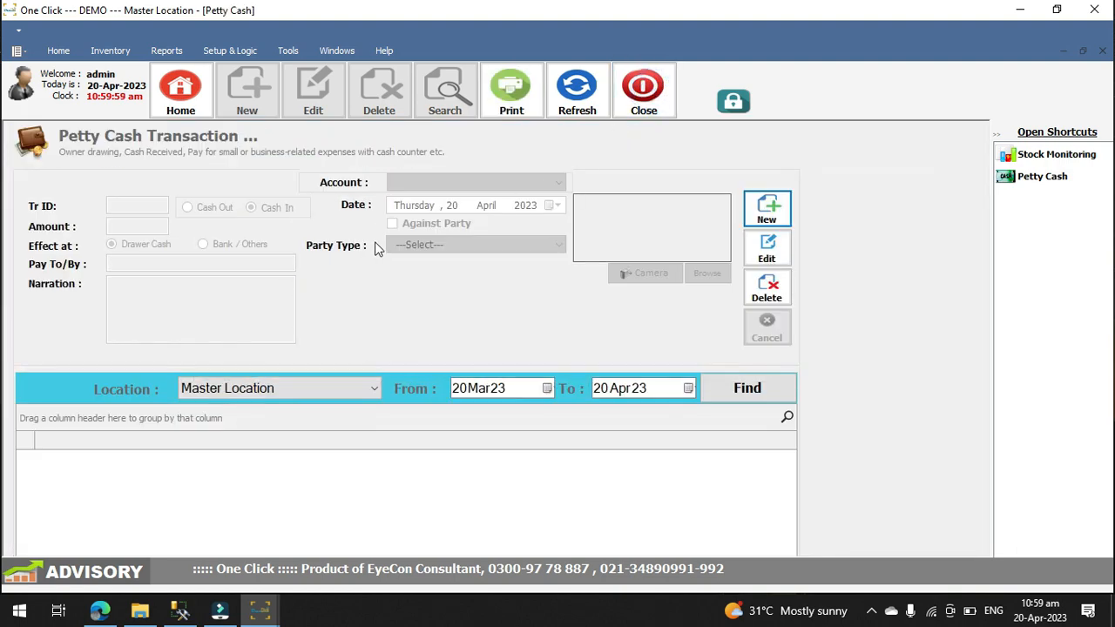
click(872, 611)
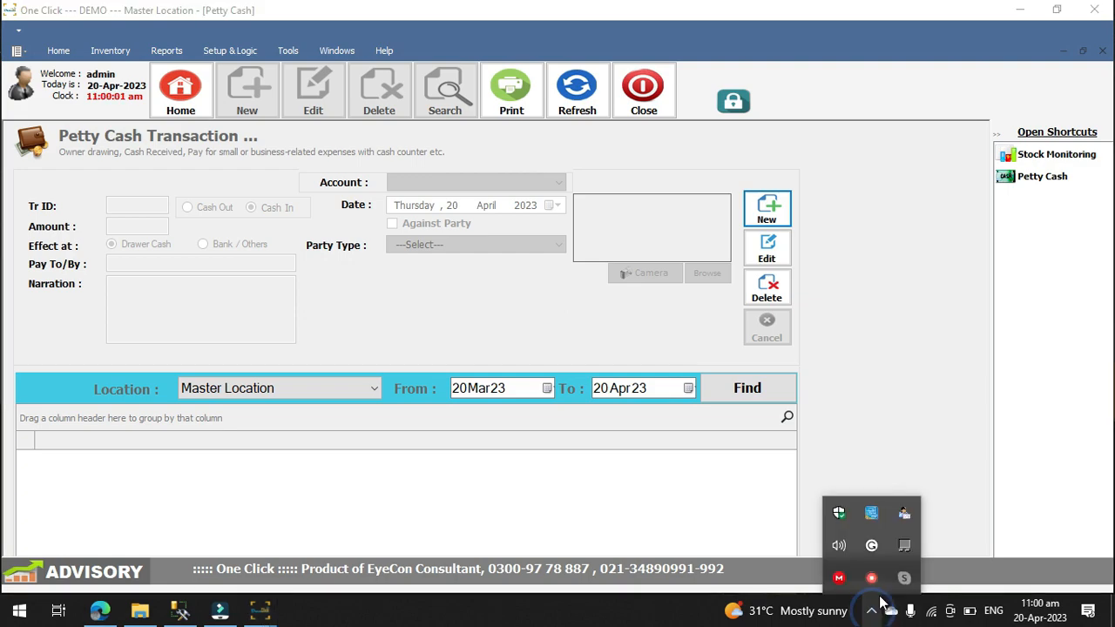